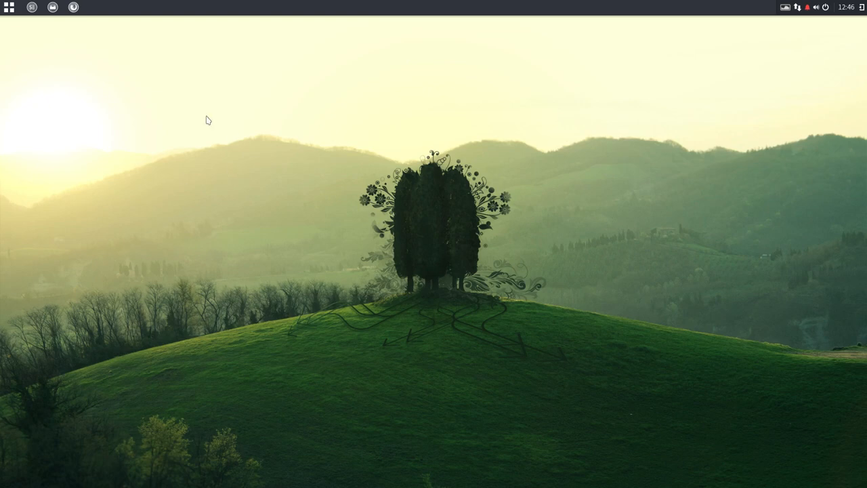
Step: Browse into the ARCHMERGED folder from Home in the file manager
left_click(53, 7)
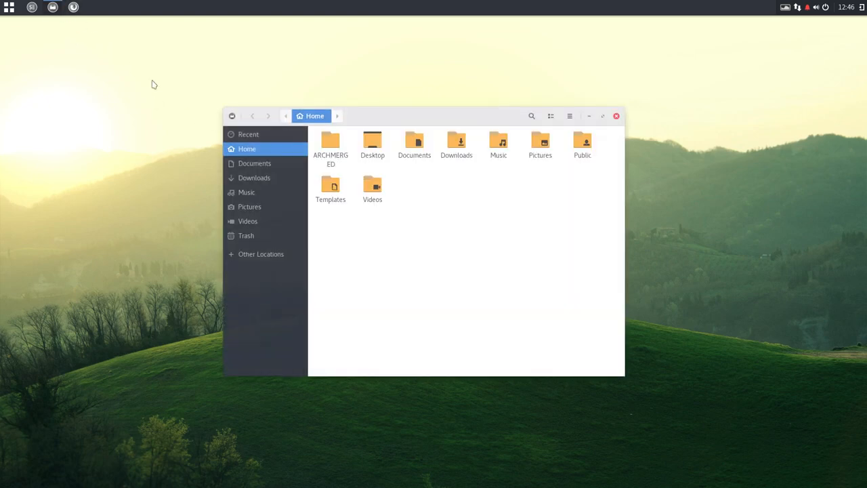
double_click(331, 141)
left_click_drag(459, 118, 494, 109)
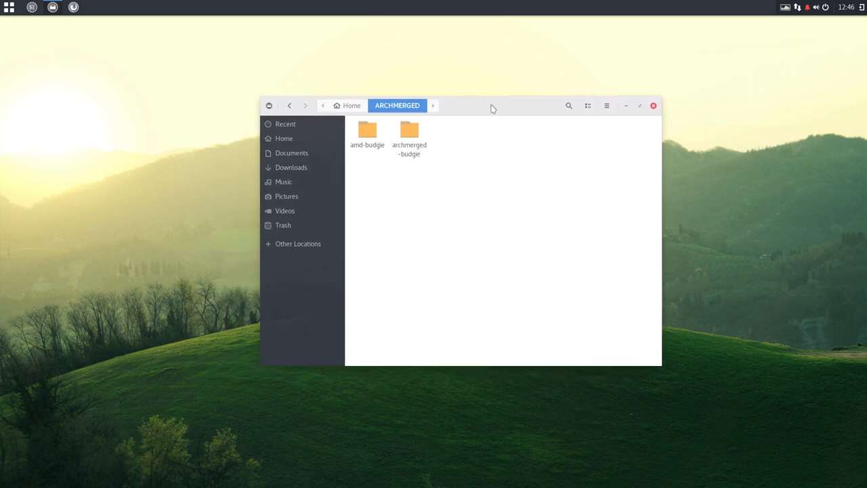
Step: Glance at the installed applications list, dismiss it, and open a terminal from the panel
left_click(9, 7)
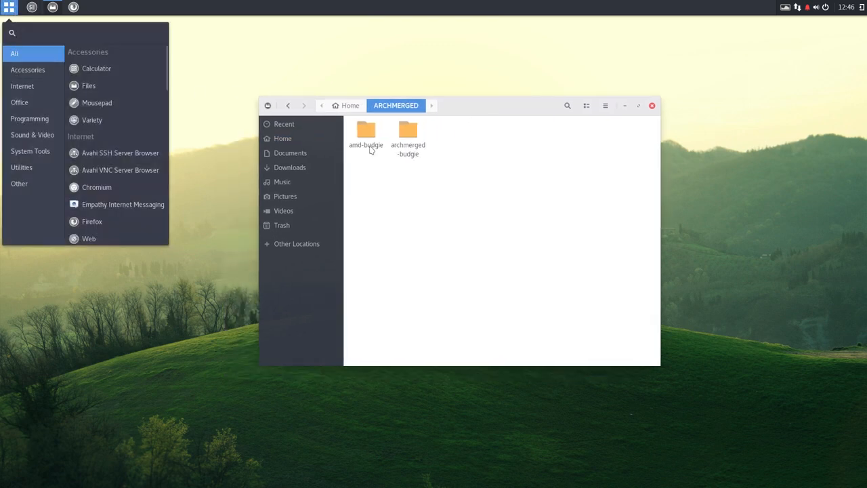
left_click(500, 203)
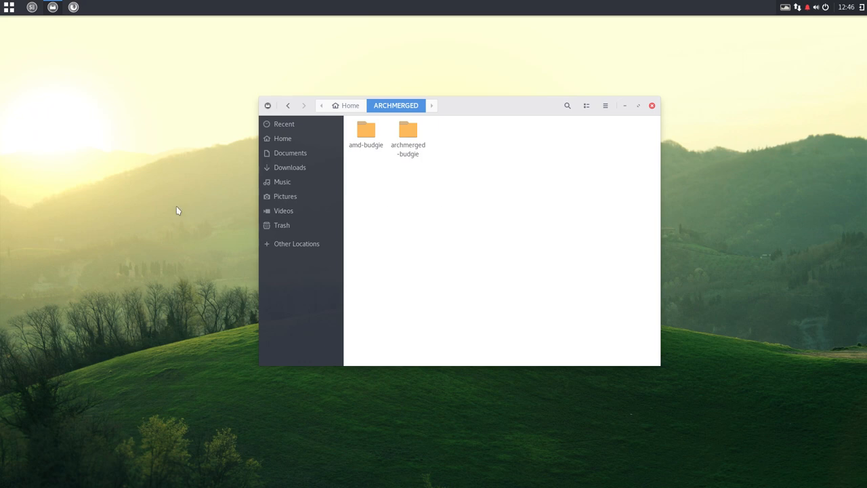
left_click(31, 7)
type("screenfetch")
Step: Run screenfetch, then browse archmerged-budgie's seven scripts including setup-git-v1.sh and git-v1.sh
key("Return")
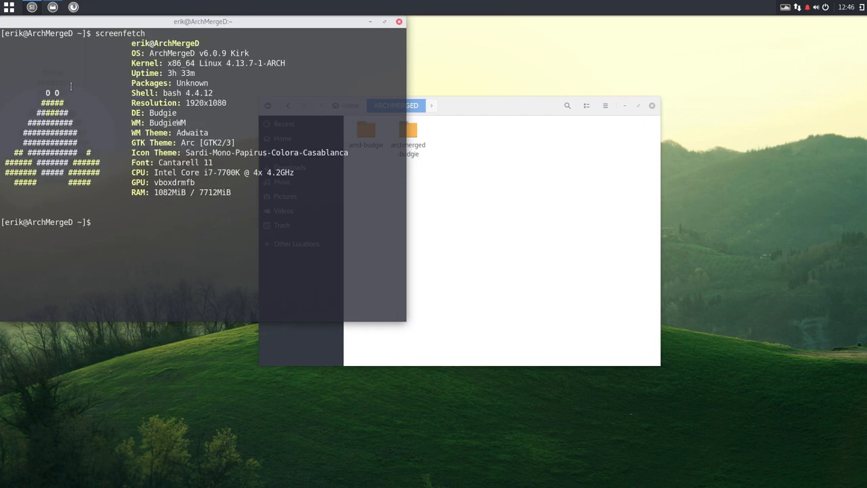
left_click(503, 105)
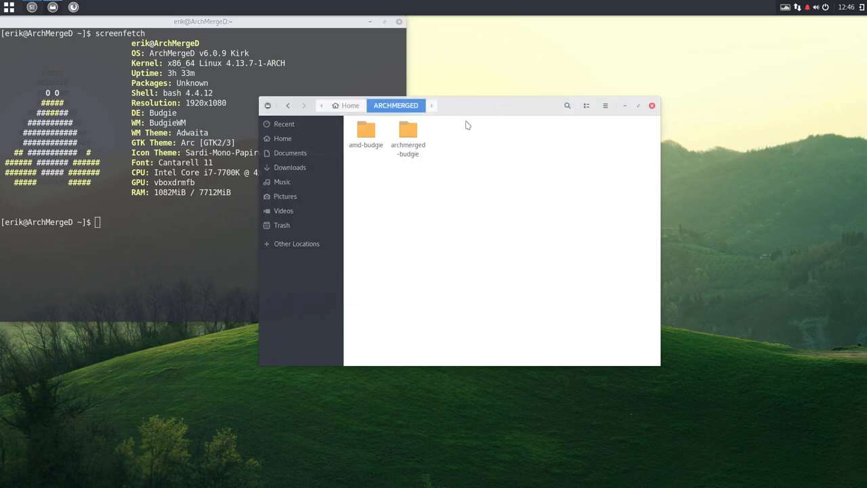
left_click(407, 141)
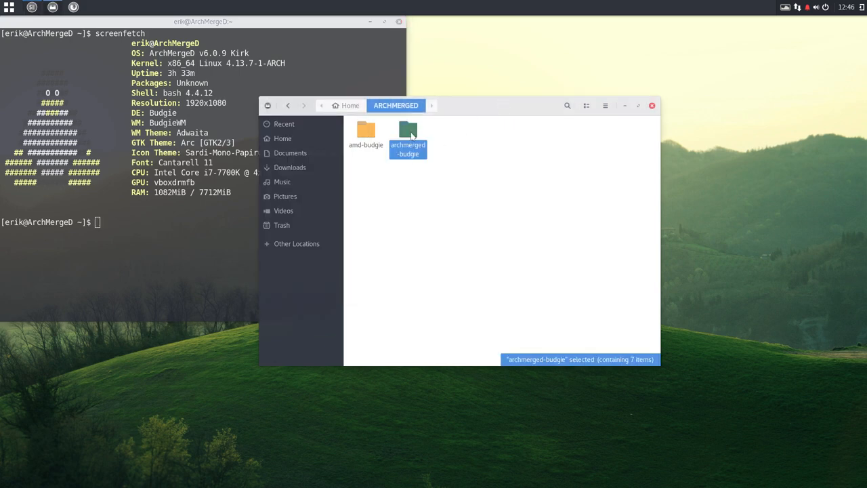
double_click(412, 135)
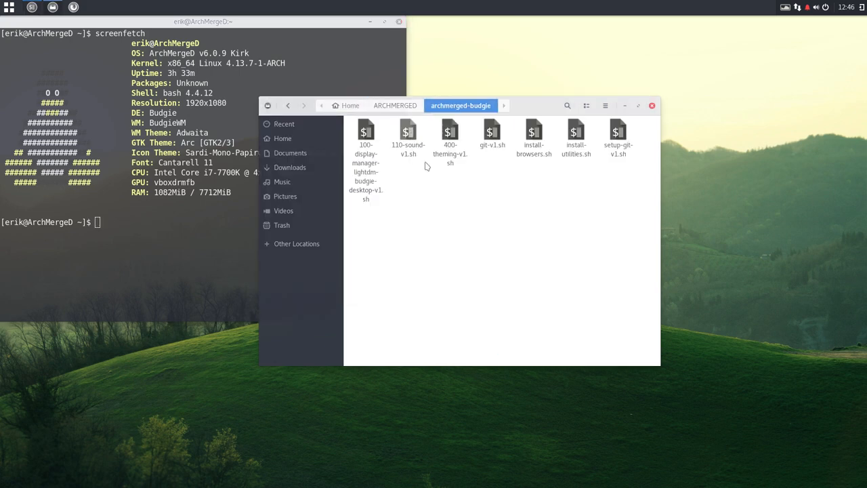
left_click_drag(354, 224, 678, 129)
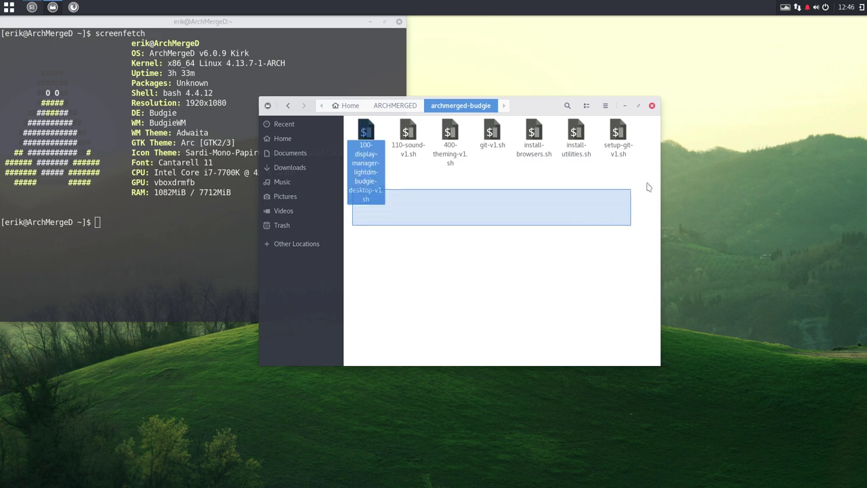
left_click(579, 207)
left_click(619, 139)
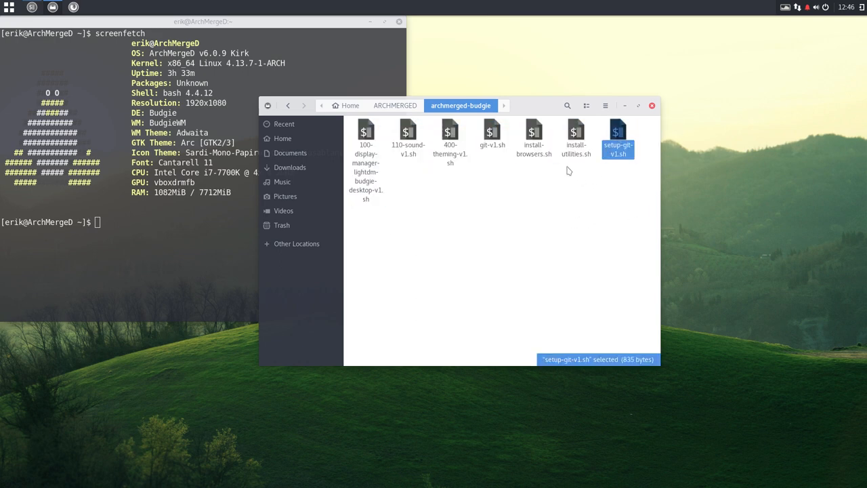
left_click(492, 136)
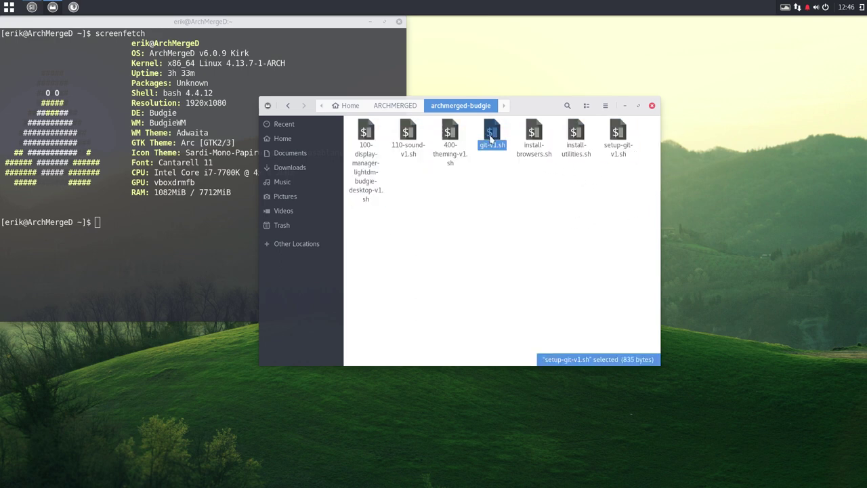
Step: Compare with amd-budgie, which already has 110-install-sound-v1.sh and 120-bluetooth-v1.sh
left_click(395, 105)
left_click(365, 136)
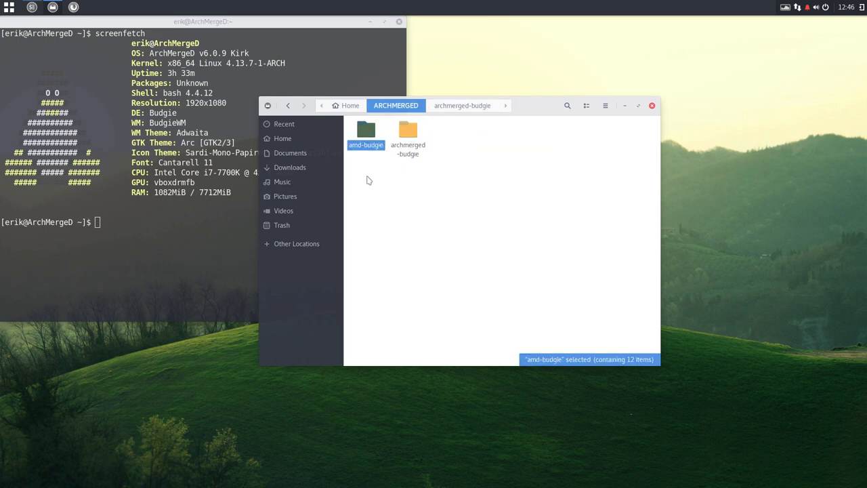
double_click(408, 134)
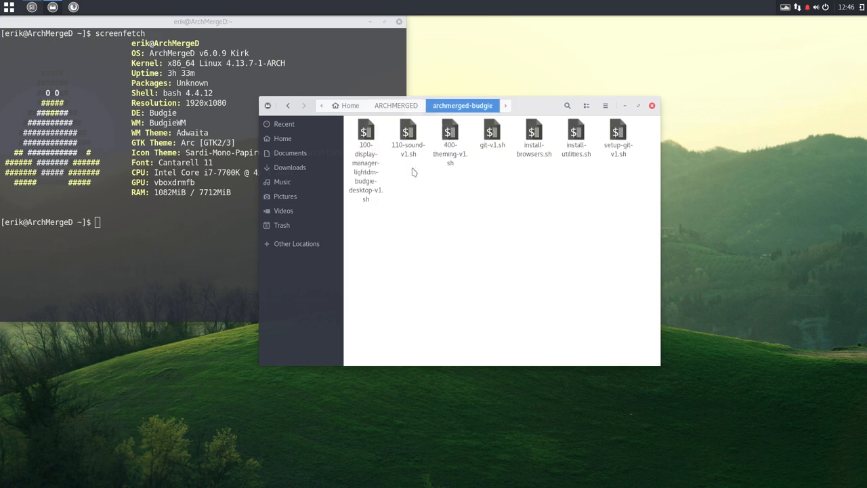
left_click(409, 139)
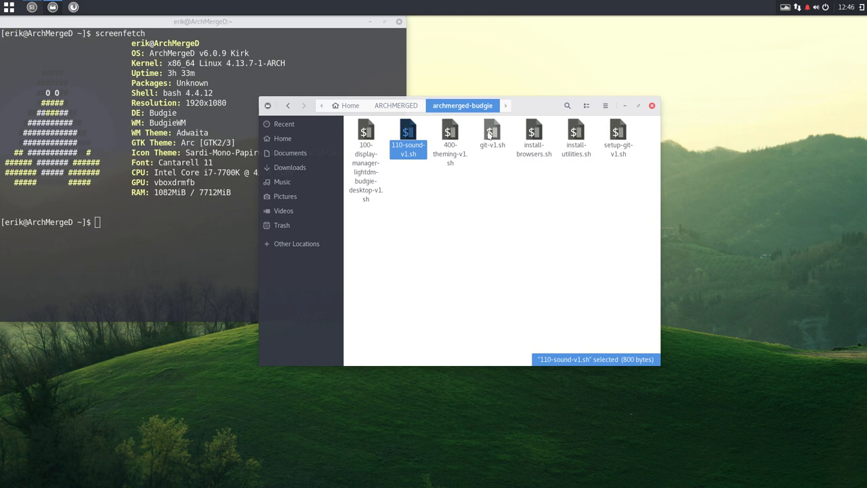
left_click(437, 171)
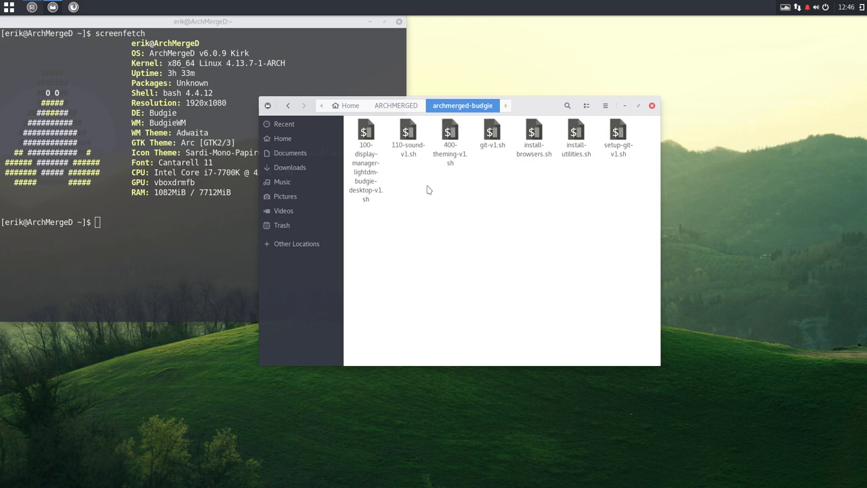
left_click(399, 107)
double_click(366, 135)
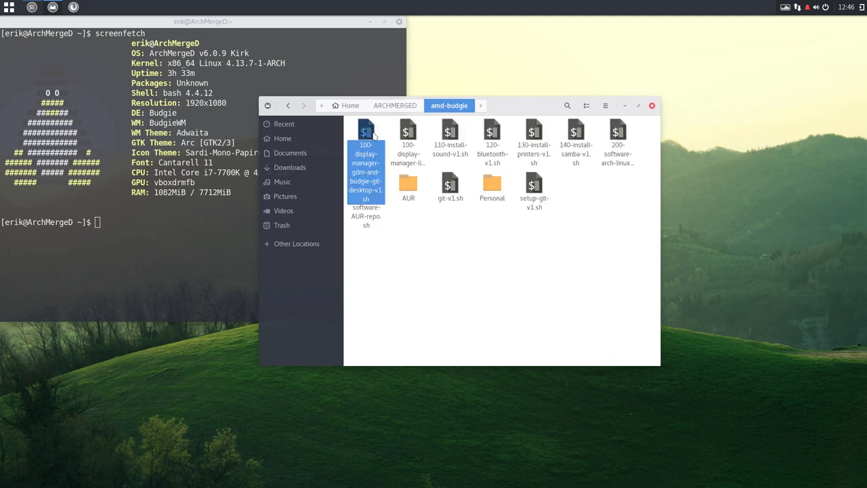
left_click(408, 132)
left_click(450, 132)
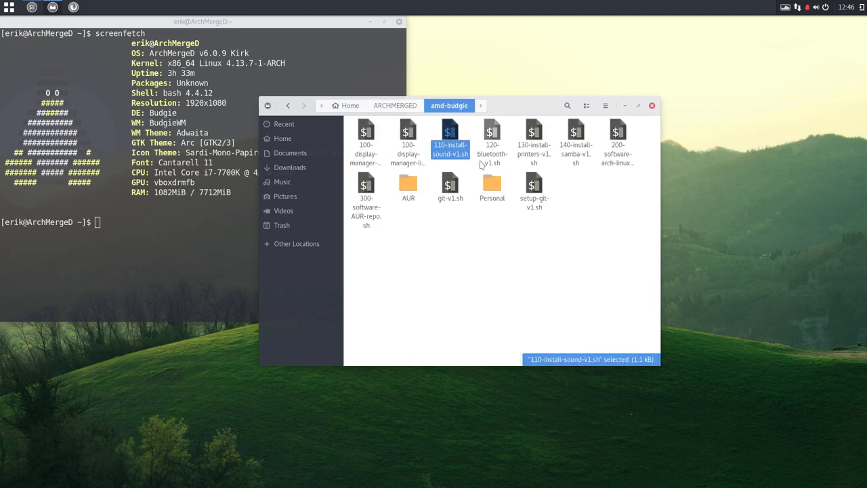
left_click(492, 136)
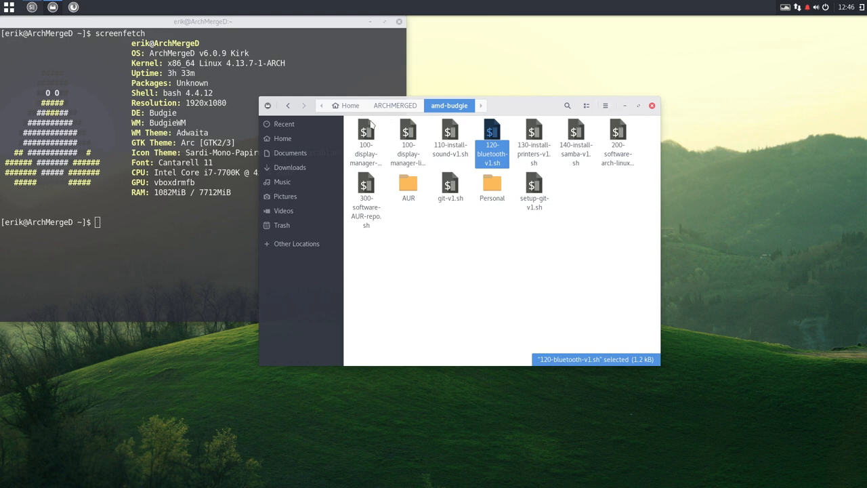
Step: Return to archmerged-budgie, which lacks a bluetooth script, and select 110-sound-v1.sh
left_click(395, 105)
double_click(405, 132)
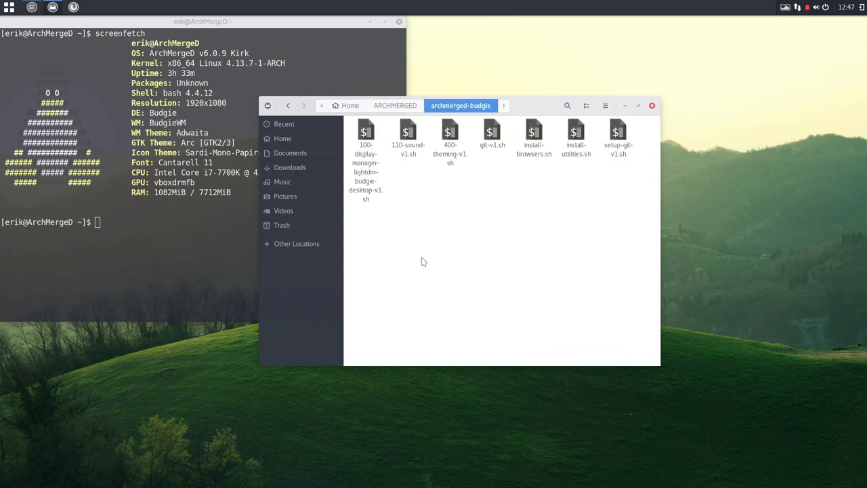
left_click(410, 132)
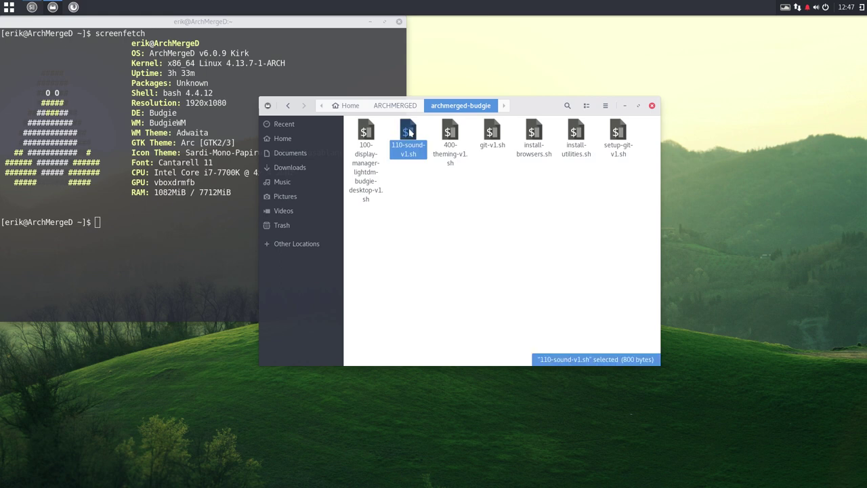
Step: Review the folder's context actions without choosing any, then bring up the installed applications list
right_click(427, 194)
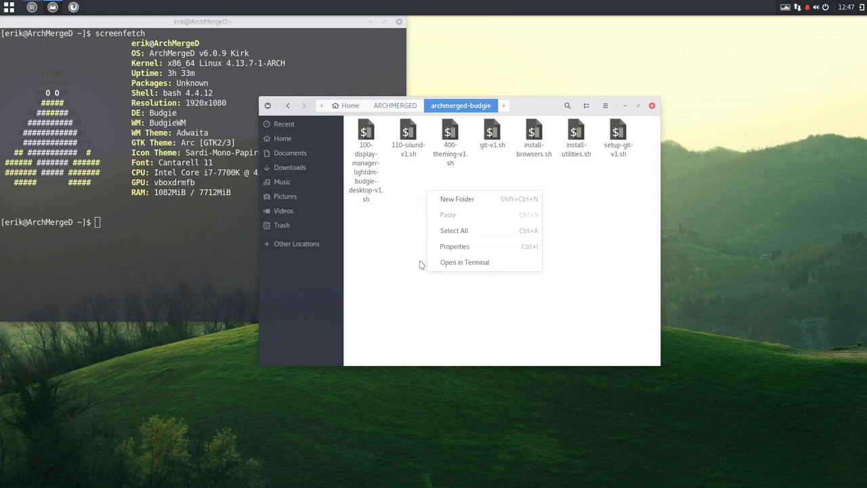
left_click(408, 257)
right_click(440, 177)
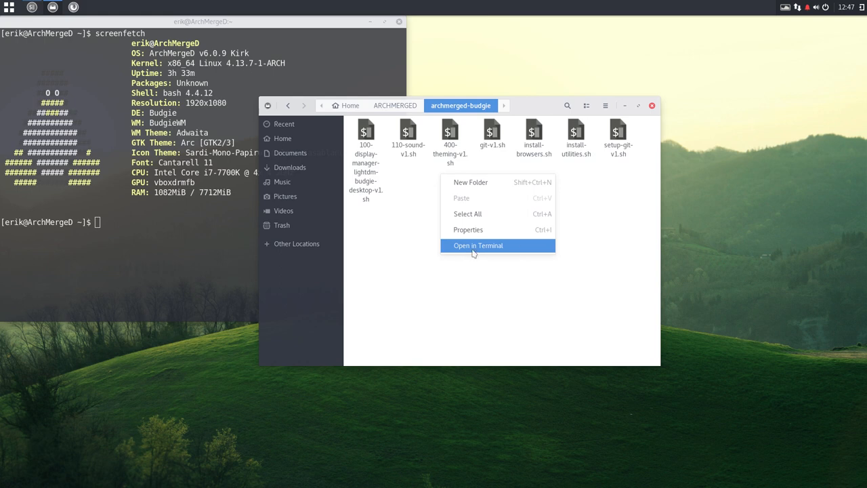
left_click(452, 326)
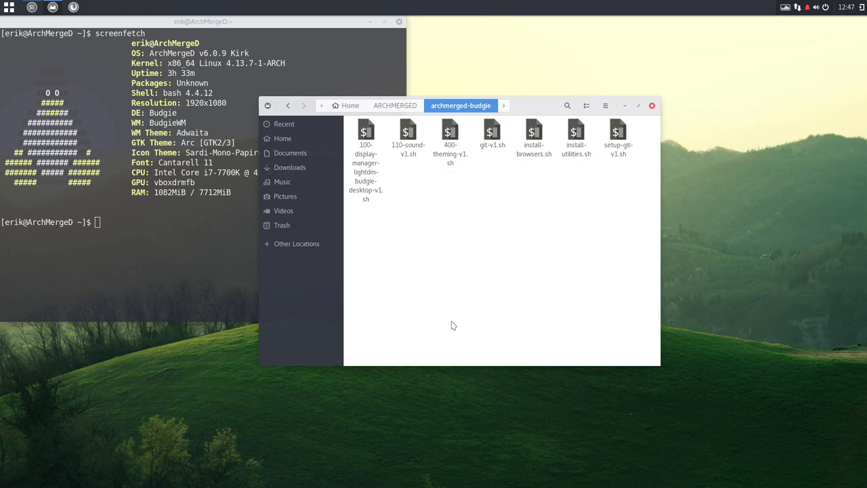
left_click(9, 7)
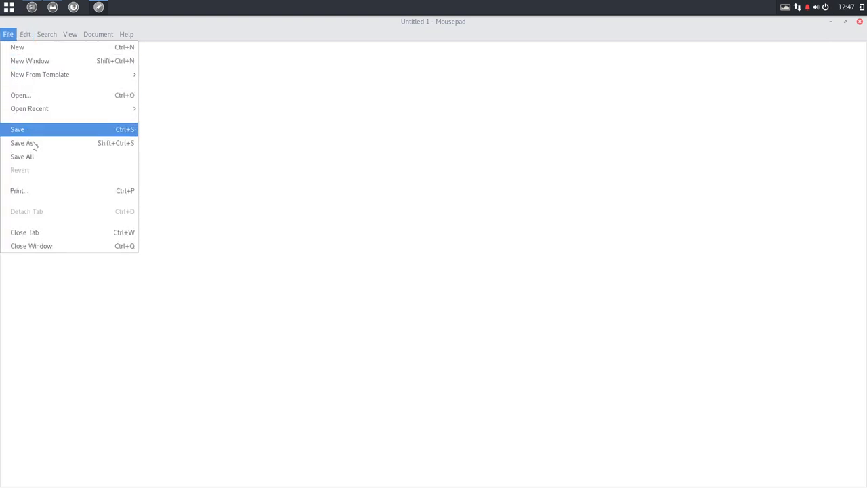
Step: Save the blank document into archmerged-budgie under the name 120-bluetooth.sh
left_click(29, 142)
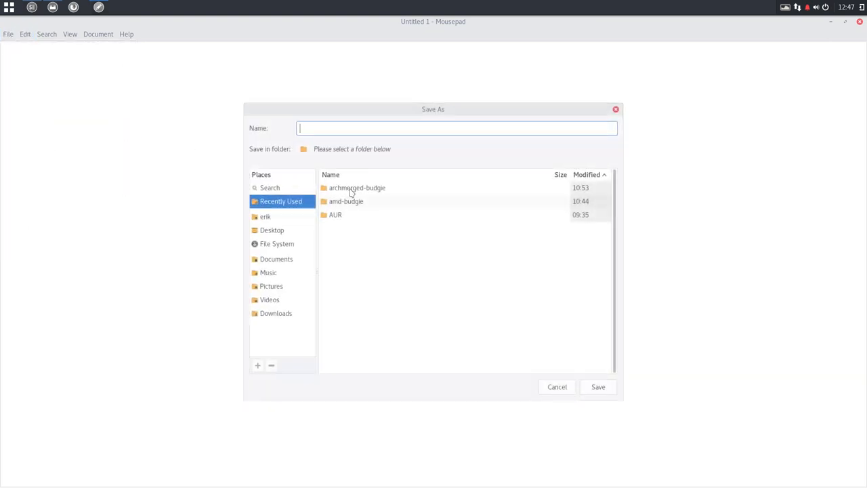
double_click(352, 193)
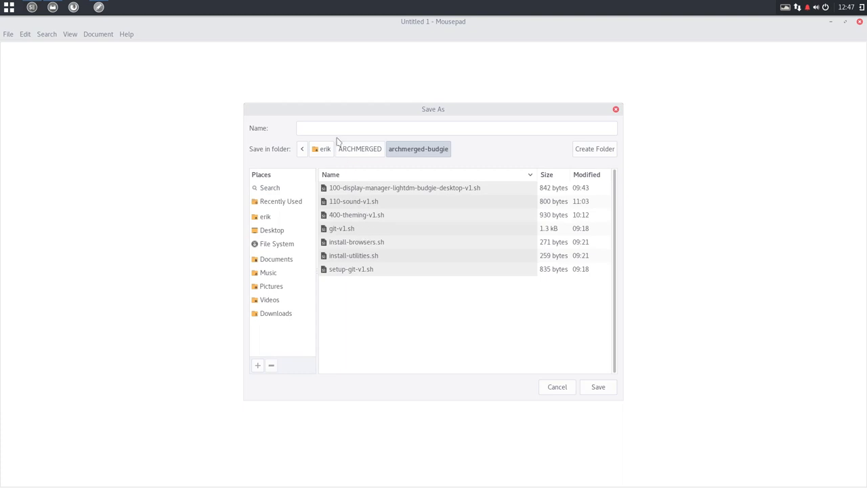
left_click(326, 128)
type("12")
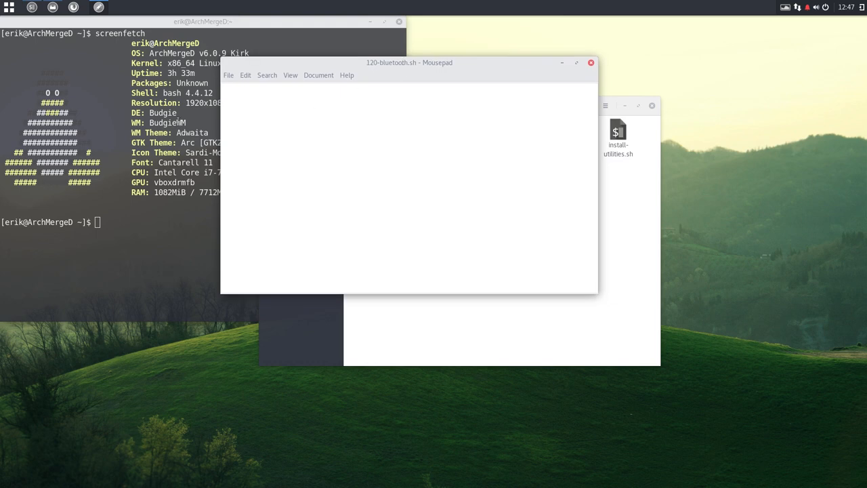
Step: Close the terminal and confirm 120-bluetooth.sh now sits among the scripts in Files
left_click(399, 21)
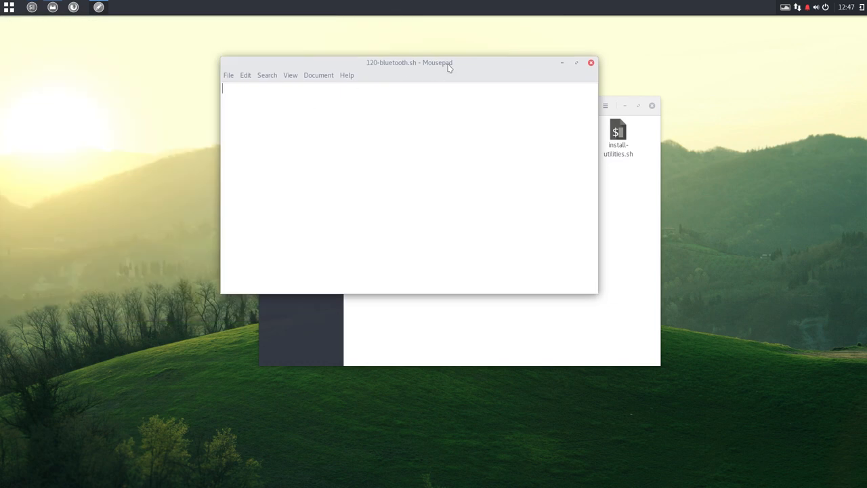
left_click_drag(451, 63, 470, 290)
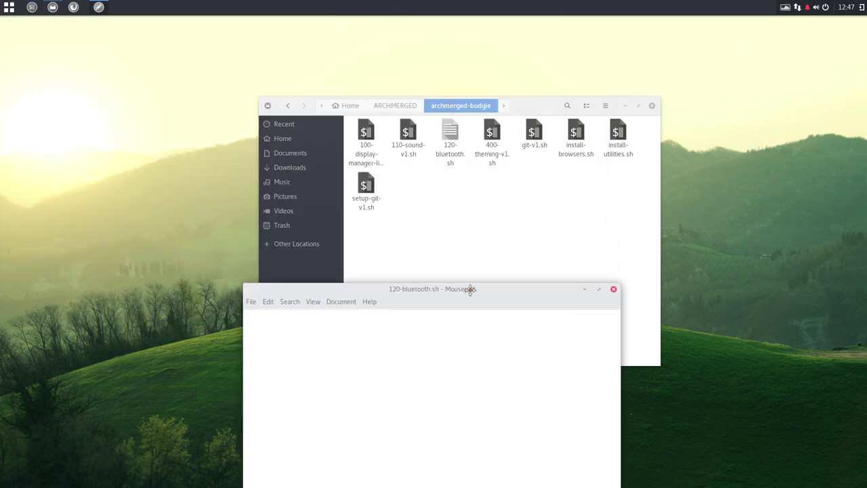
left_click(452, 143)
left_click(455, 184)
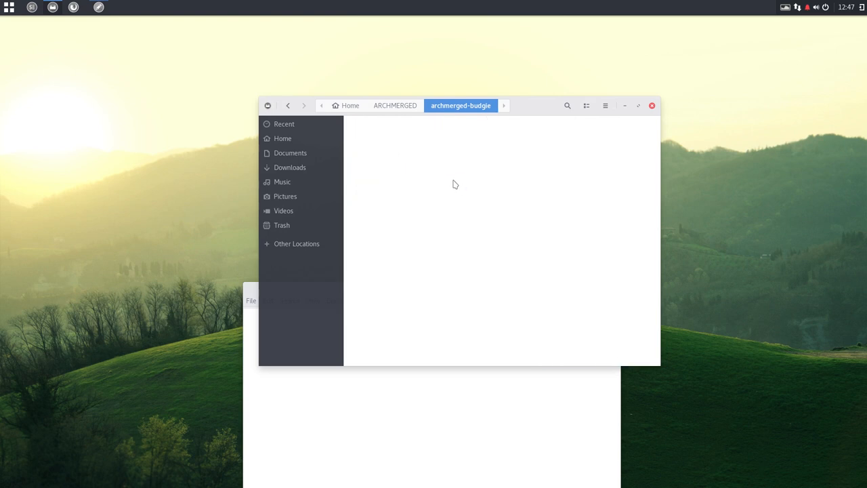
left_click(452, 136)
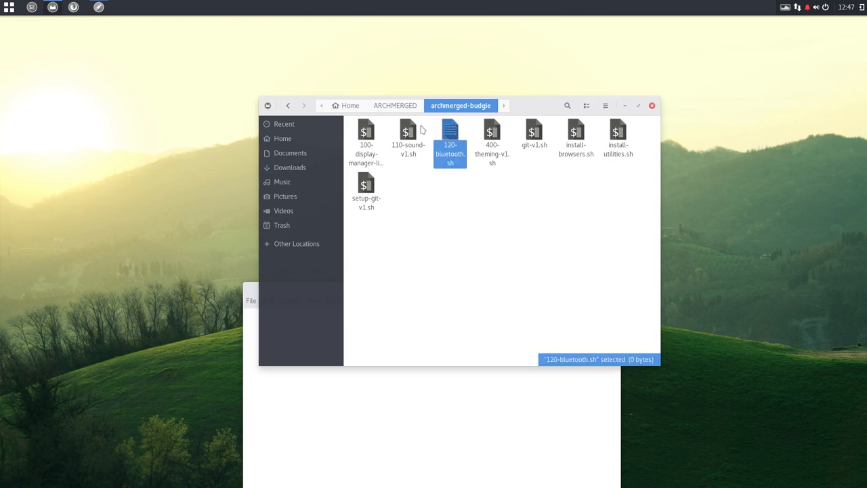
left_click(409, 133)
left_click(491, 136)
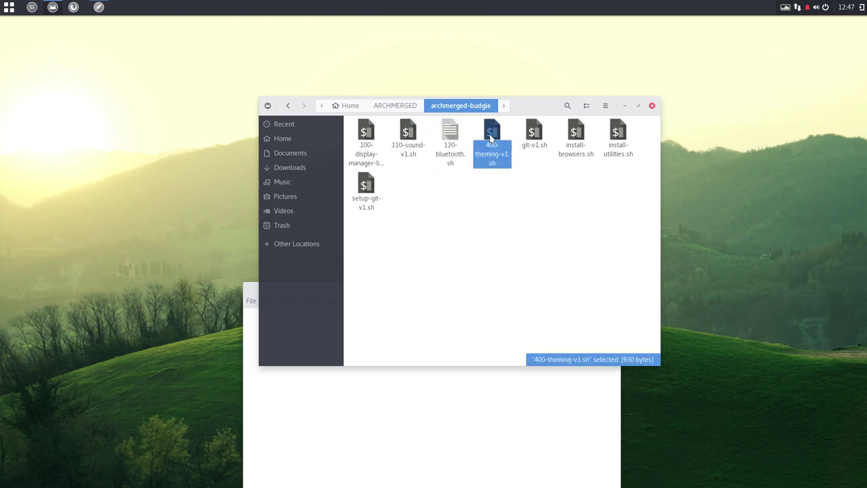
left_click(453, 136)
left_click(409, 132)
left_click(451, 133)
Step: Place Files at the upper right and the empty 120-bluetooth.sh editor at the upper left
mouse_move(531, 107)
left_mouse_down()
mouse_move(595, 33)
mouse_move(733, 35)
left_mouse_up()
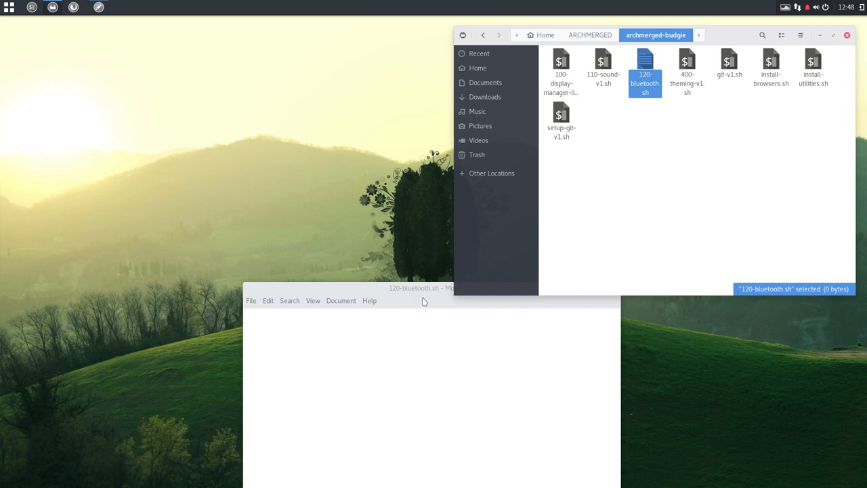
left_click_drag(425, 287, 252, 86)
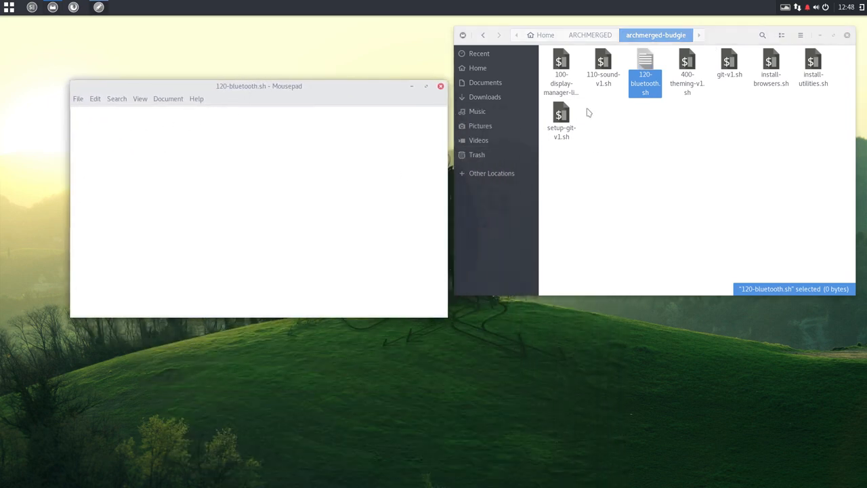
Step: Copy the seven-line bash header from 110-sound-v1.sh and paste it into 120-bluetooth.sh
double_click(603, 68)
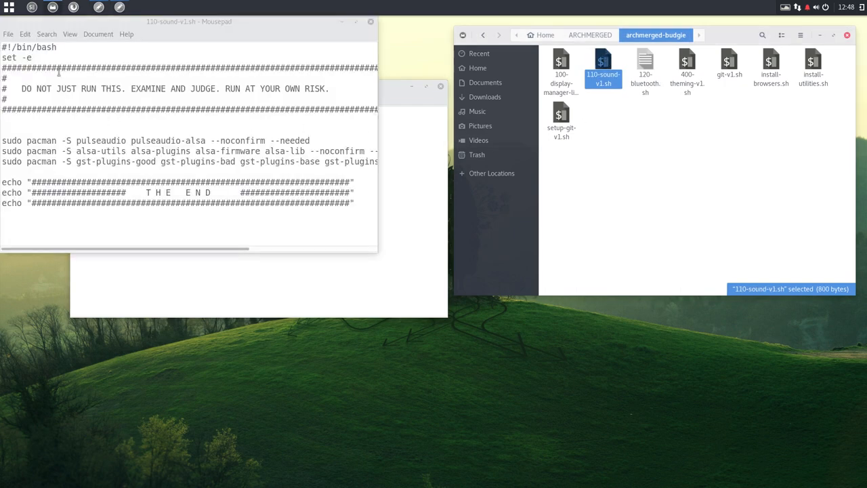
left_click_drag(37, 58, 2, 46)
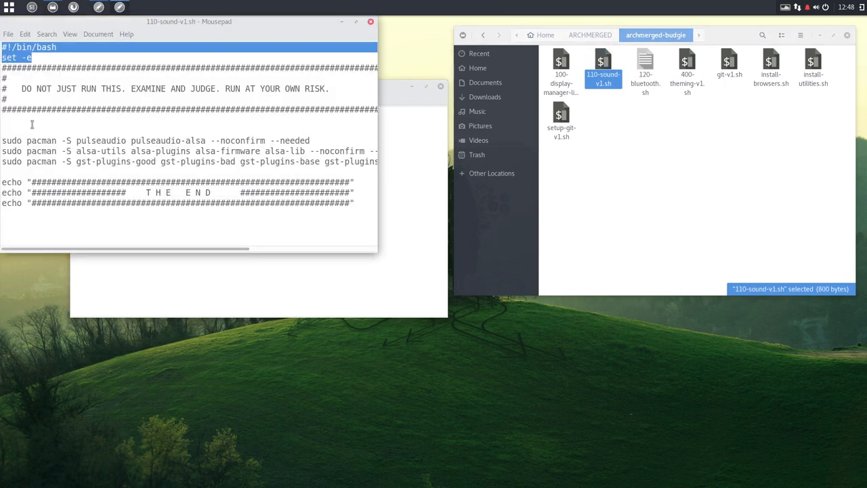
left_click_drag(10, 120, 2, 47)
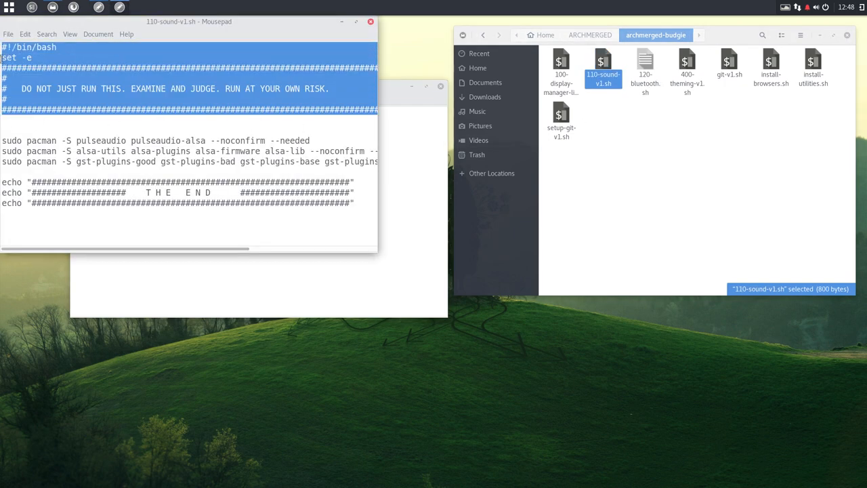
left_click(370, 22)
key("ctrl+v")
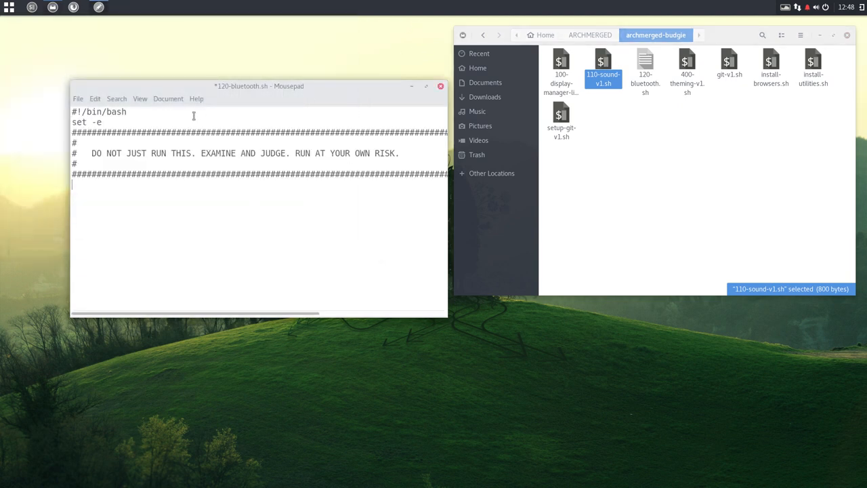
Step: Review the pasted #!/bin/bash line and comment banner, then return to editing below it
left_click_drag(106, 184, 58, 135)
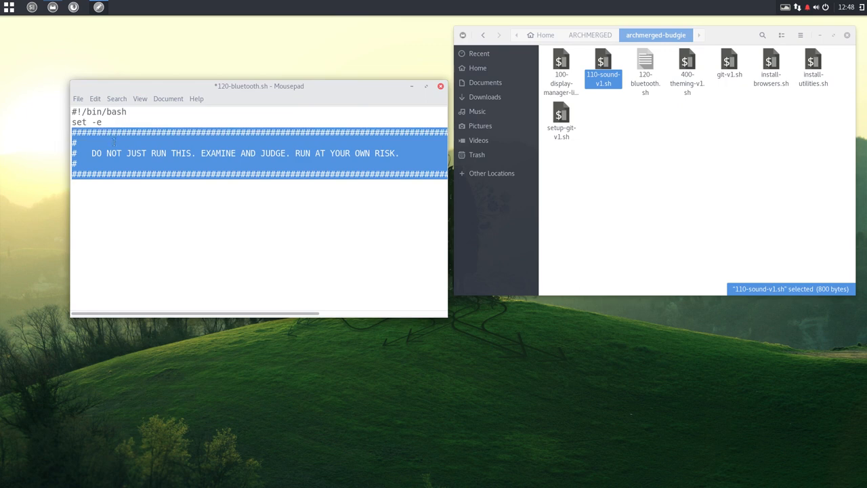
left_click_drag(127, 112, 67, 112)
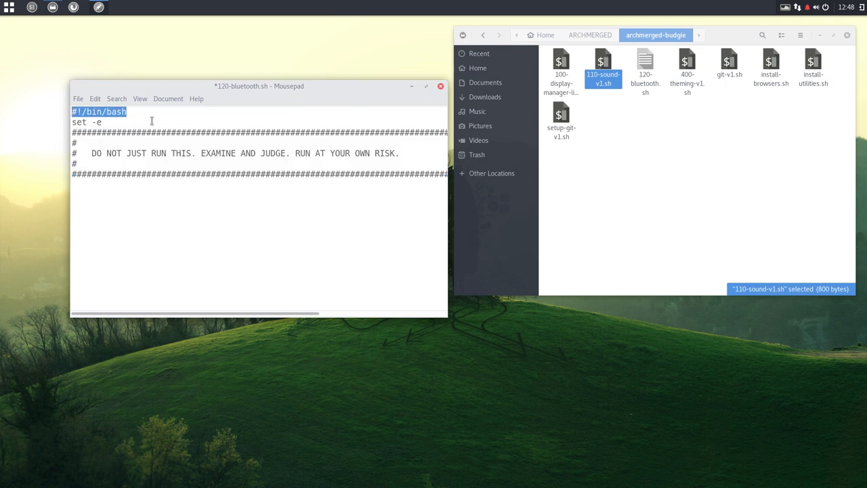
left_click(645, 71)
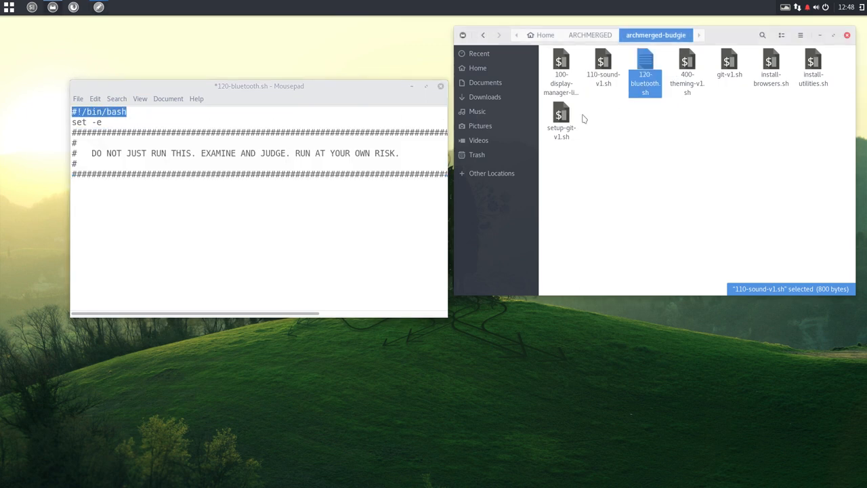
left_click(254, 237)
key("ctrl+s")
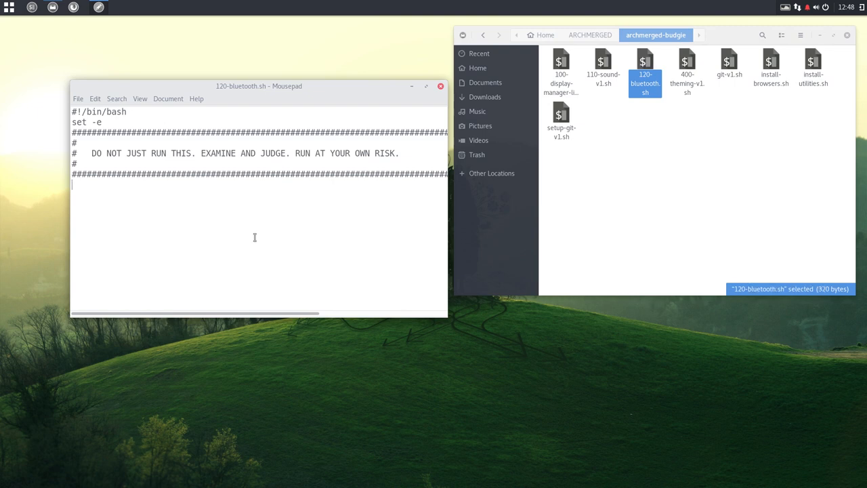
left_click(662, 176)
left_click(645, 68)
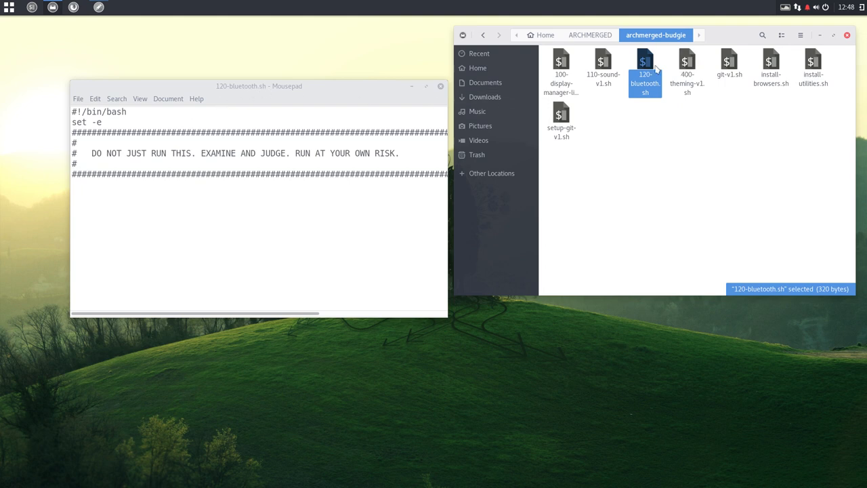
left_click(660, 128)
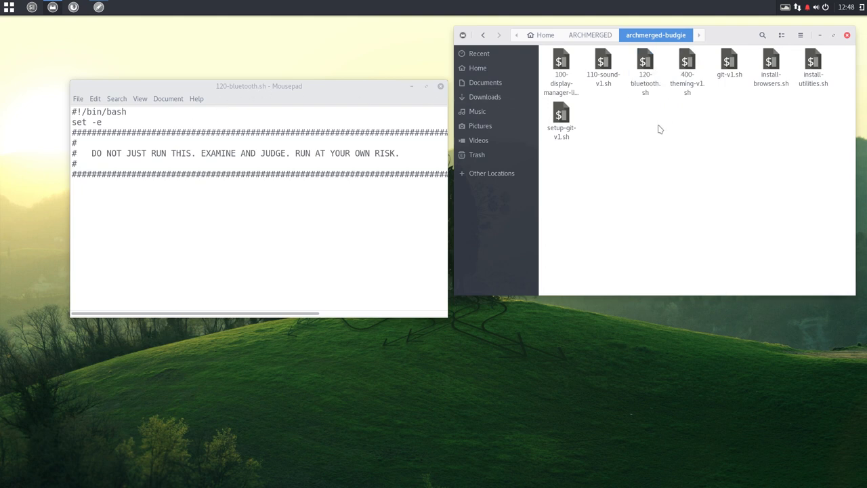
left_click(645, 71)
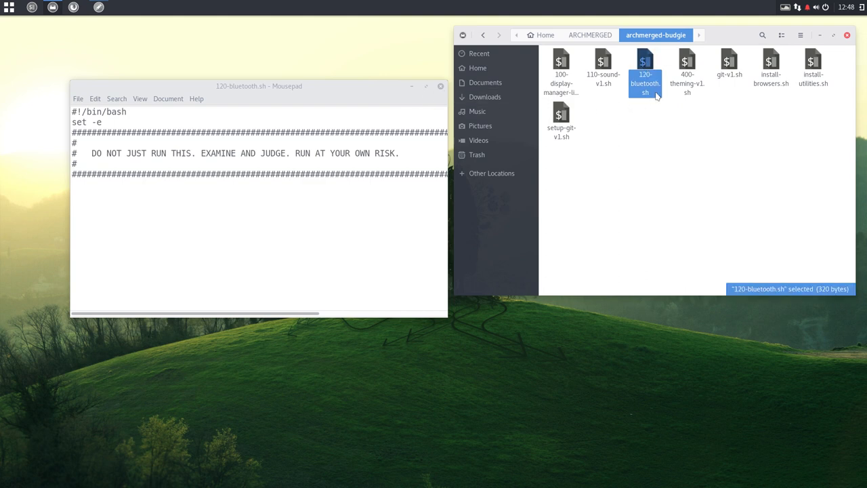
left_click_drag(333, 86, 297, 53)
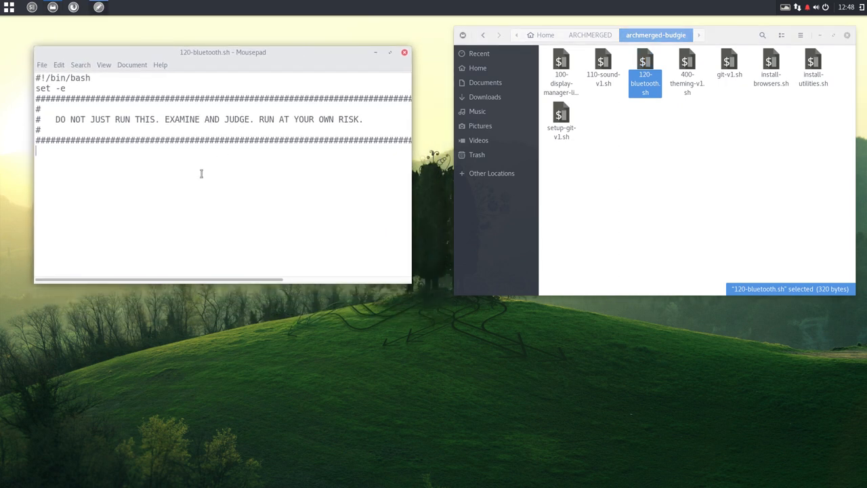
Step: Add the line 'sudo pacman -S geany' below the header and save the script
key("Return")
type("do pacman -S")
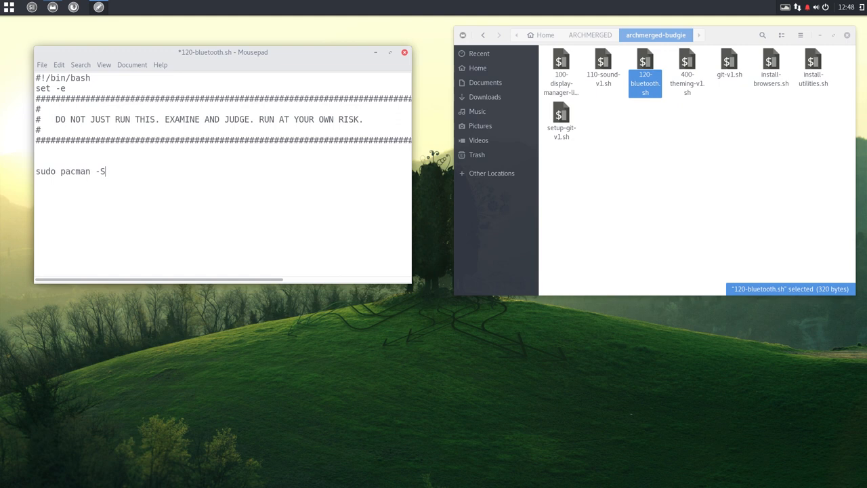
type("eany")
key("ctrl+s")
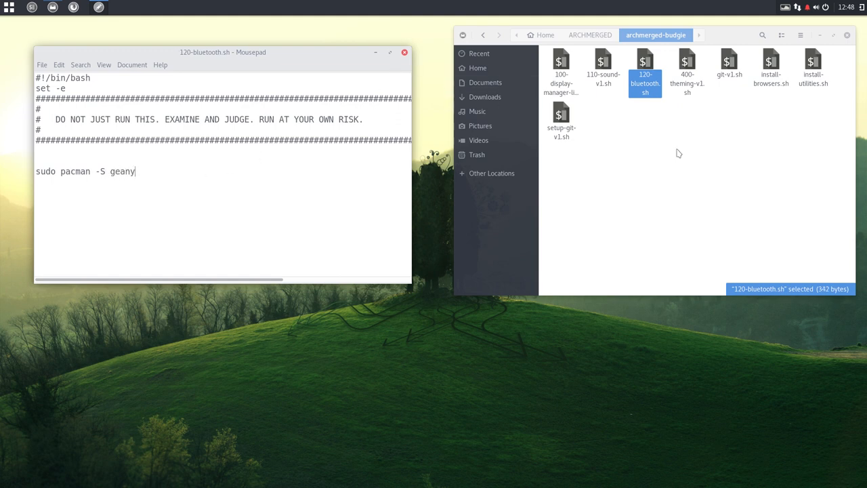
right_click(690, 154)
Step: Open a terminal in archmerged-budgie and run ./120-bluetooth.sh, which reports Permission denied
left_click(720, 228)
left_click_drag(244, 22, 678, 252)
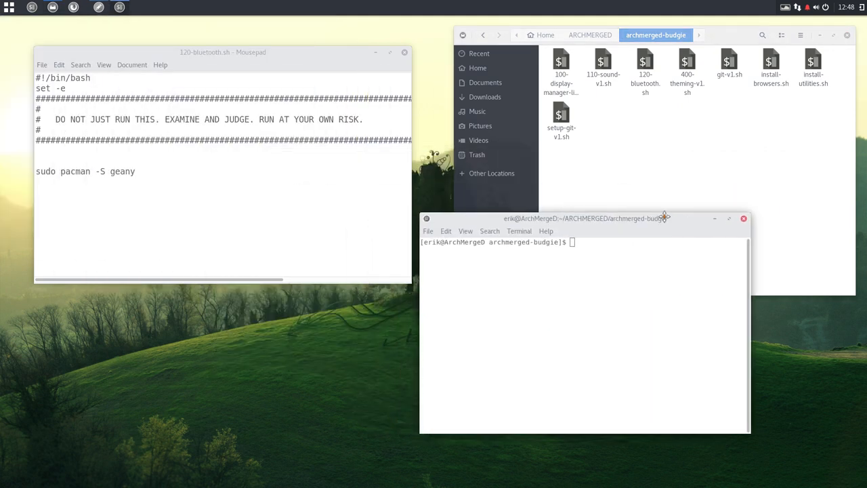
type("./120")
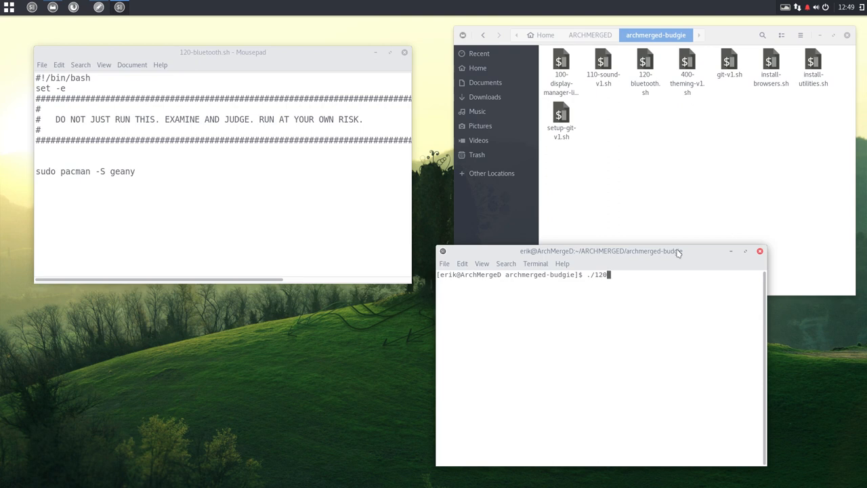
type("-bluetooth.sh")
key("Return")
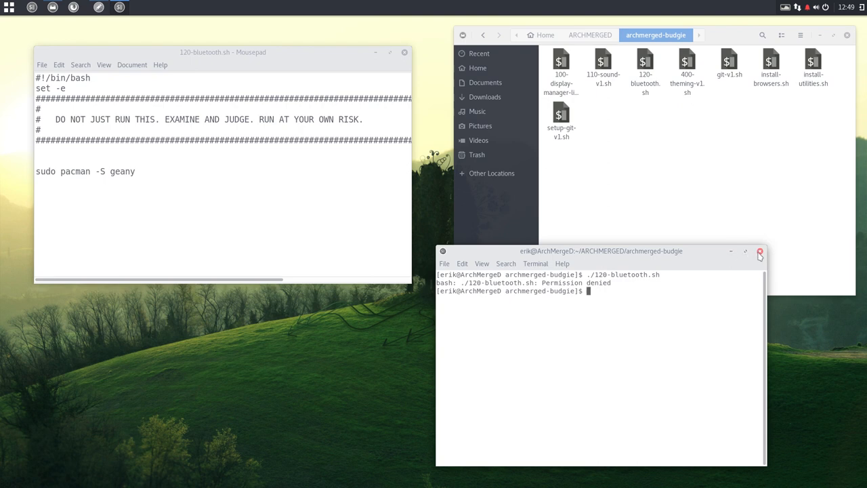
left_click_drag(714, 252, 748, 266)
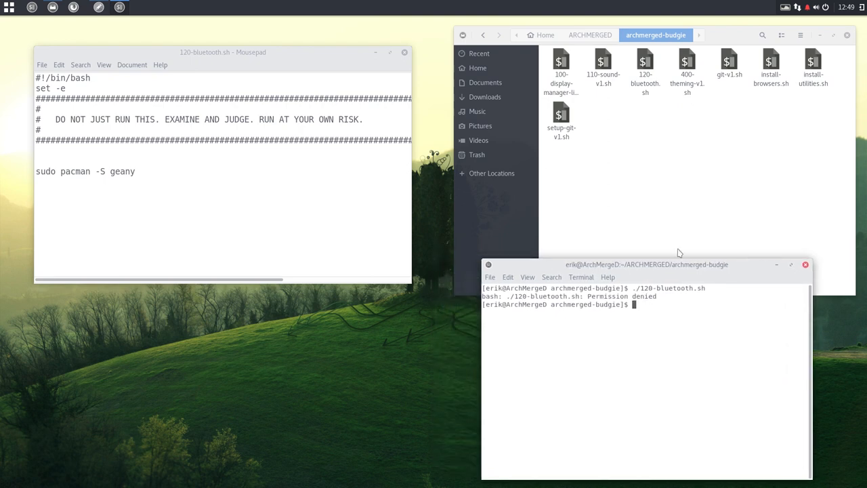
Step: Mark 120-bluetooth.sh as executable in its Properties permissions
left_click(645, 64)
right_click(645, 65)
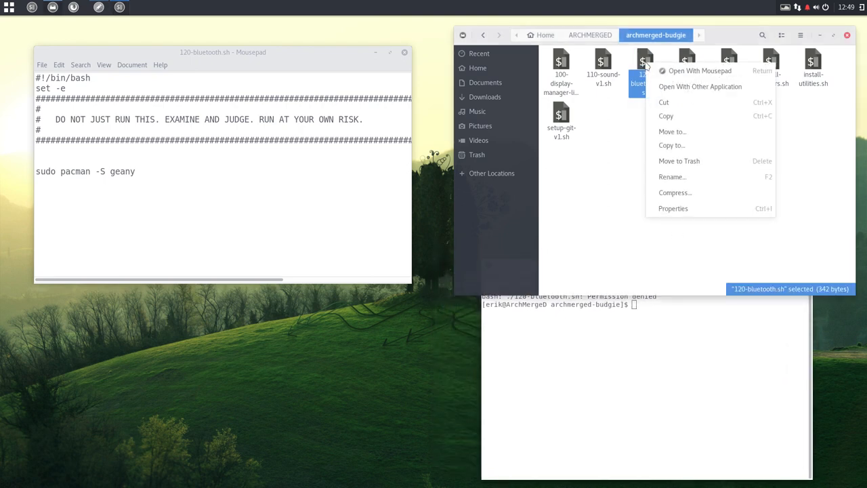
left_click(683, 208)
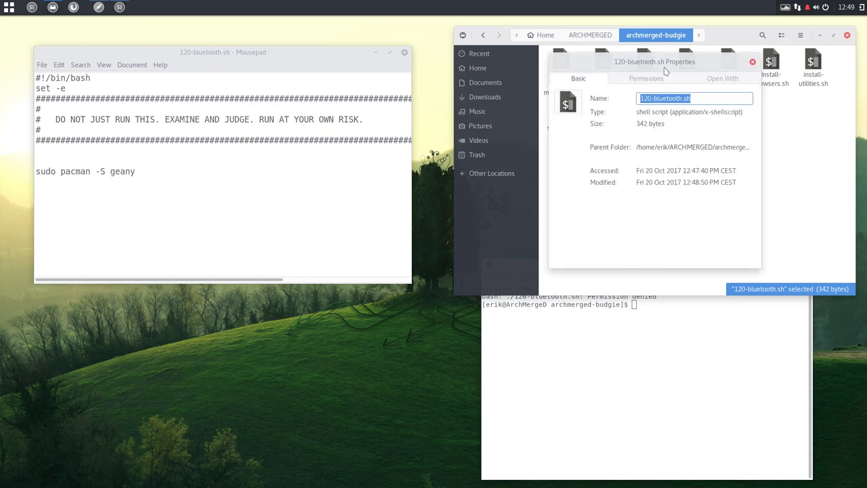
left_click(646, 78)
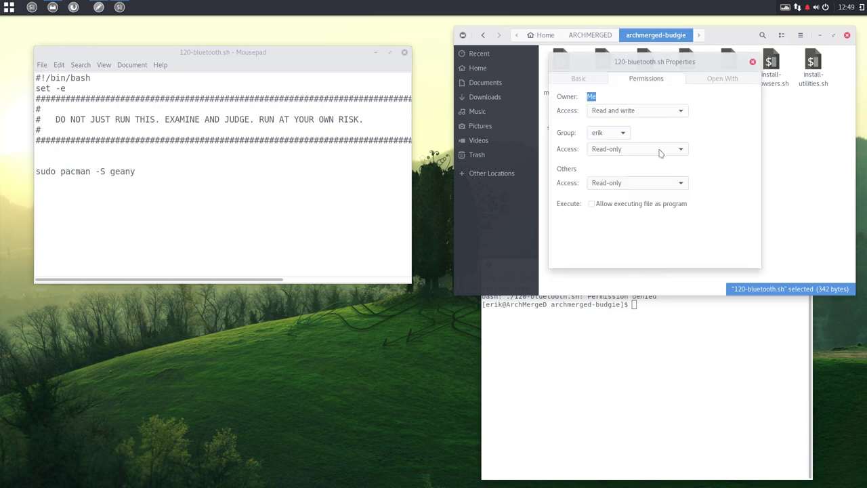
left_click(591, 203)
left_click(751, 61)
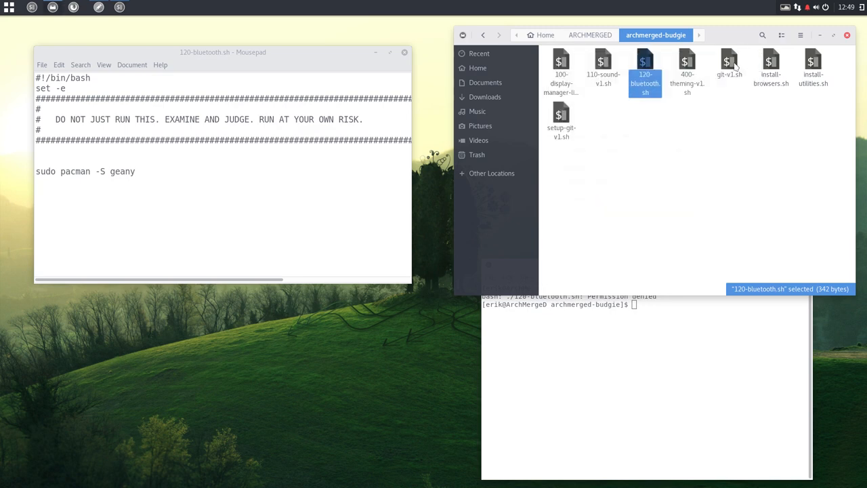
left_click(691, 125)
Step: Rerun ./120-bluetooth.sh with the sudo password and answer n to installing geany
left_click(635, 347)
key("Up")
key("Return")
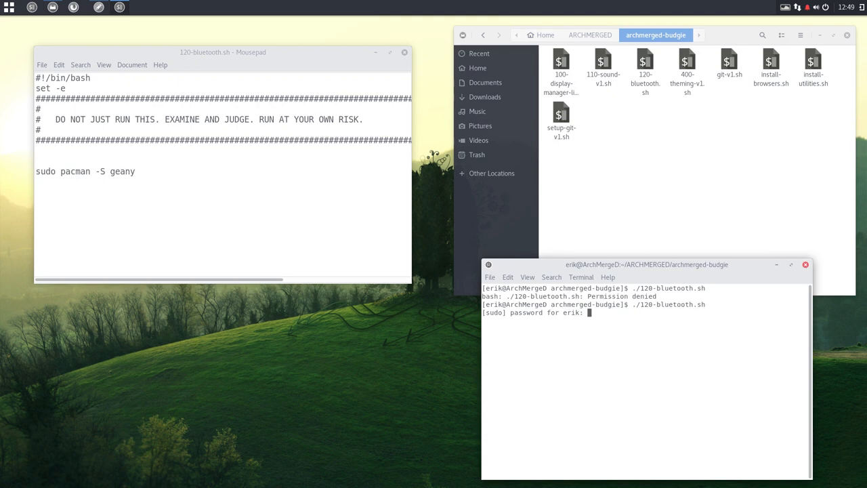
key("Return")
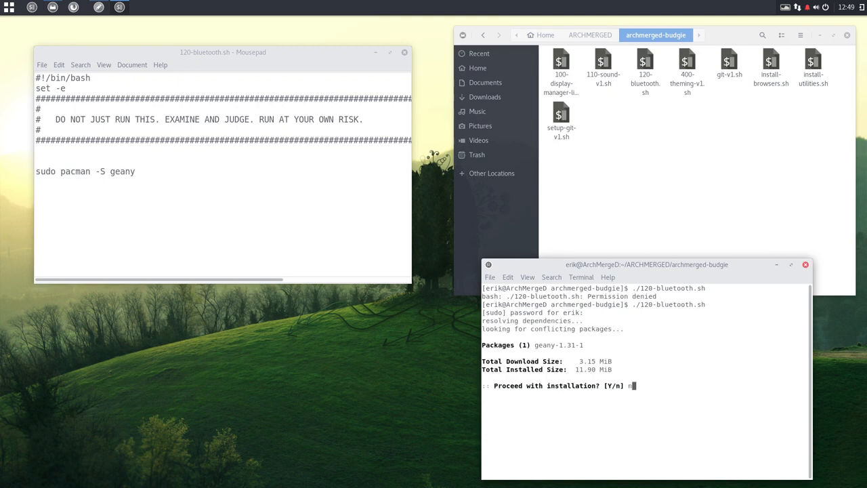
key("Return")
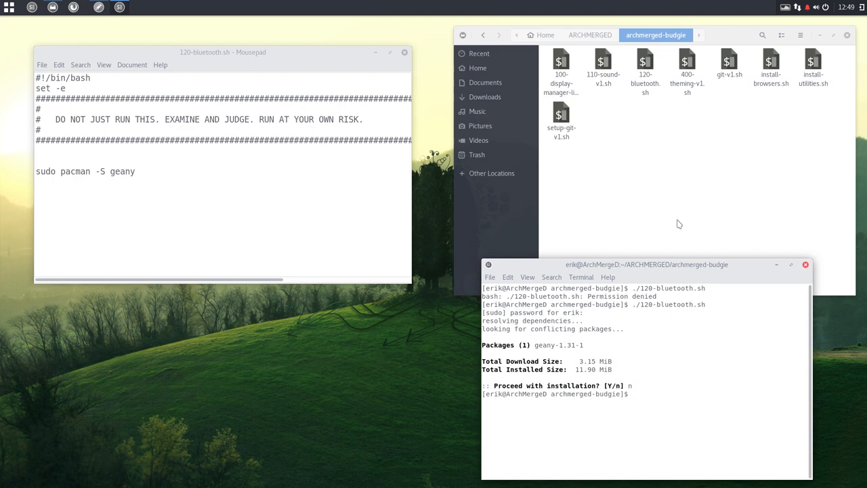
Step: Review the Permissions tab of 120-bluetooth.sh, leaving execute unset
left_click(648, 65)
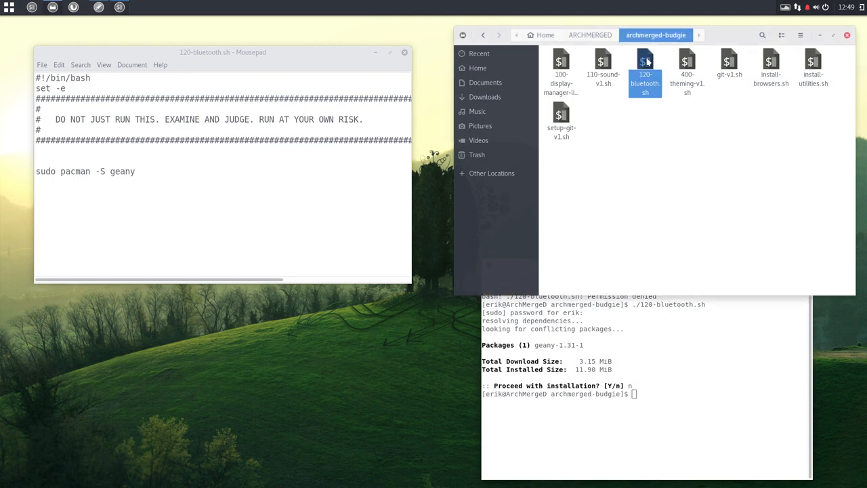
right_click(647, 65)
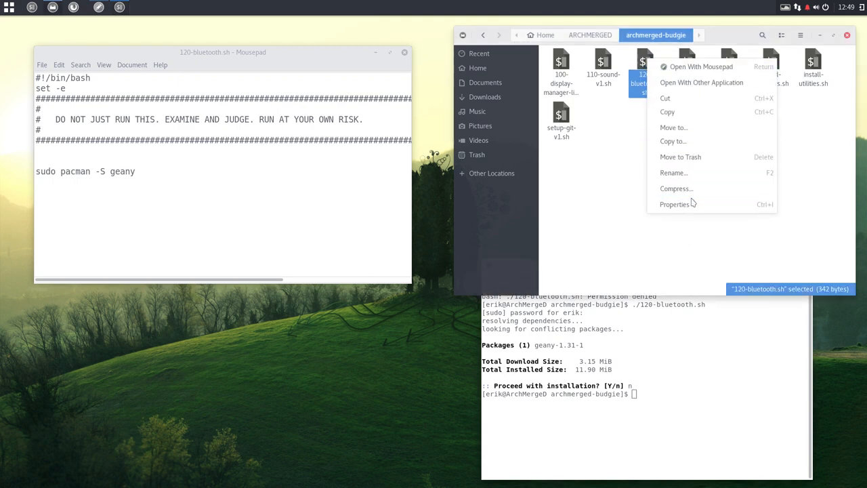
left_click(690, 204)
left_click(646, 78)
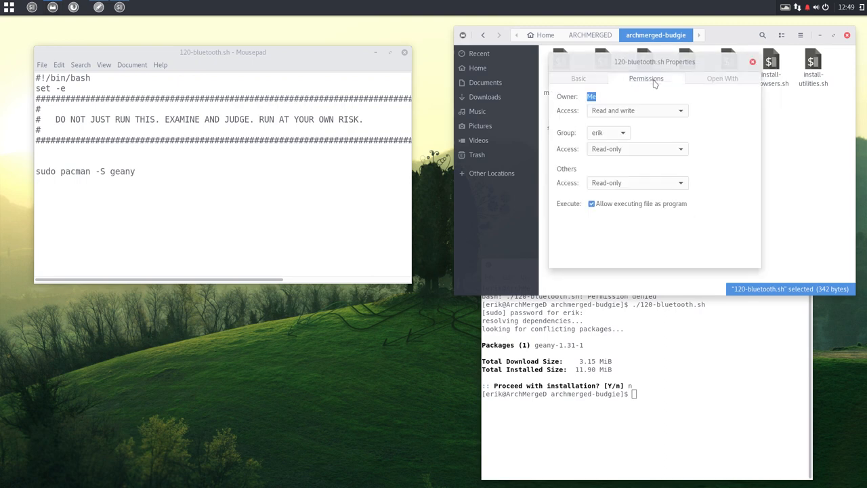
left_click(751, 62)
Step: Rerun ./120-bluetooth.sh in the terminal, which again fails with Permission denied
left_click(640, 378)
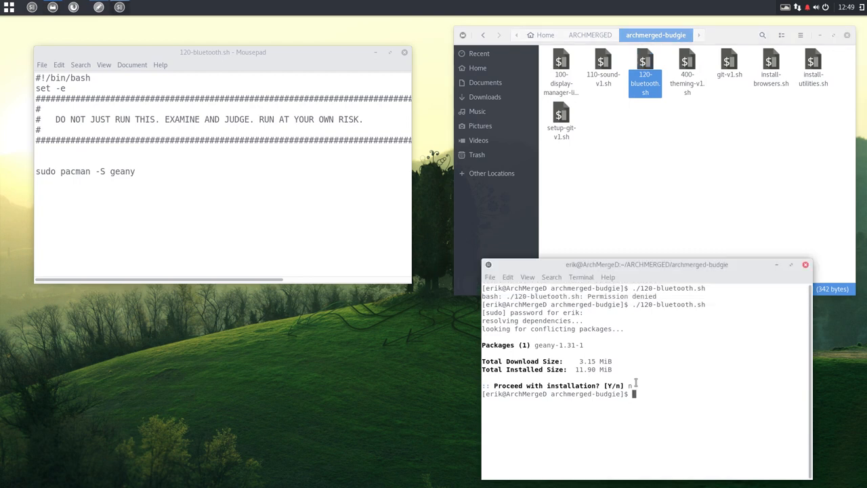
key("Up")
key("Return")
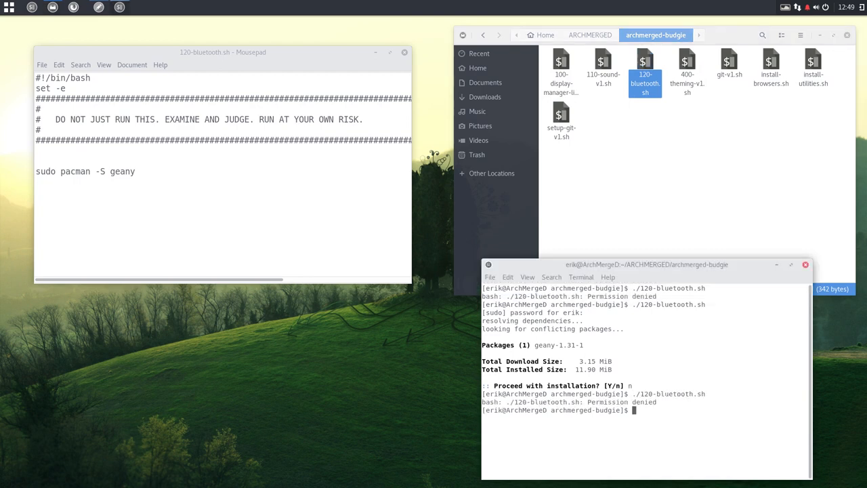
type("ls")
Step: Make 120-bluetooth.sh executable with chmod +x and confirm its permissions with ls -al
key("Return")
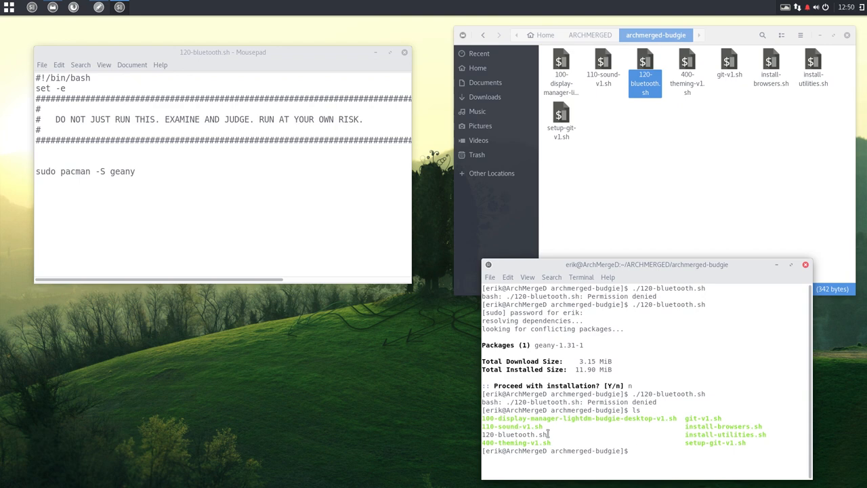
type("ls -al")
key("Return")
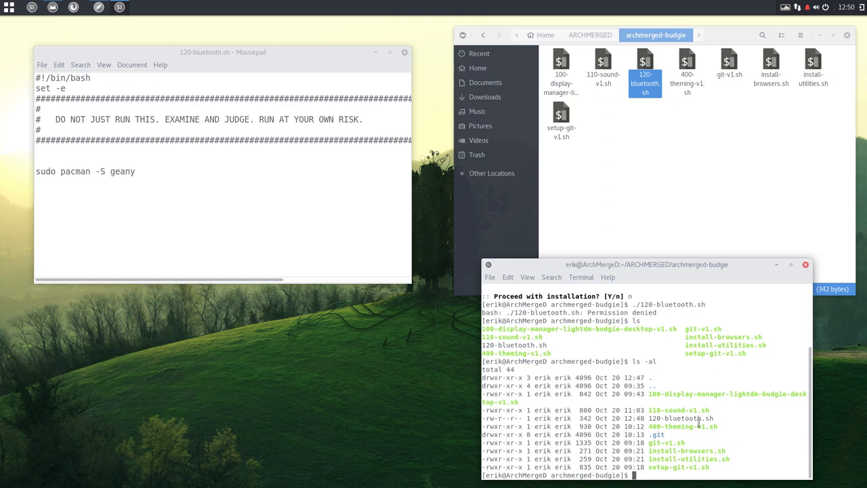
type("chmod")
type("d")
type("+x")
type(" 12")
key("Tab")
key("Return")
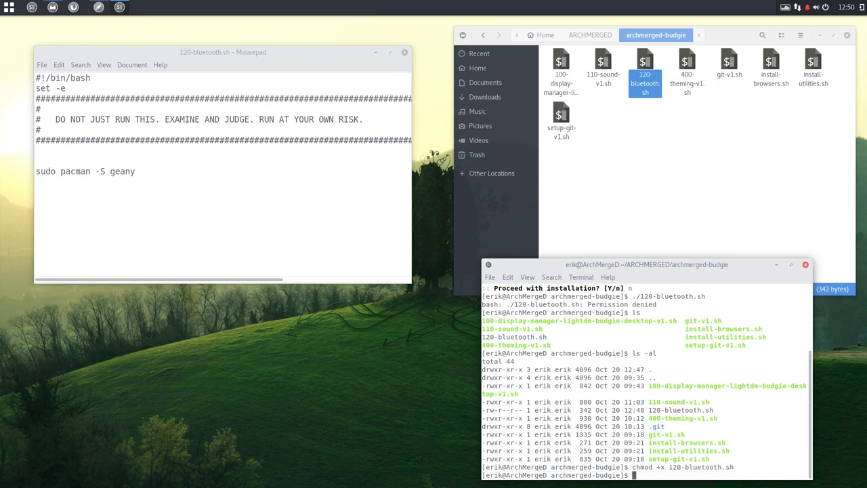
type("ls -al")
key("Return")
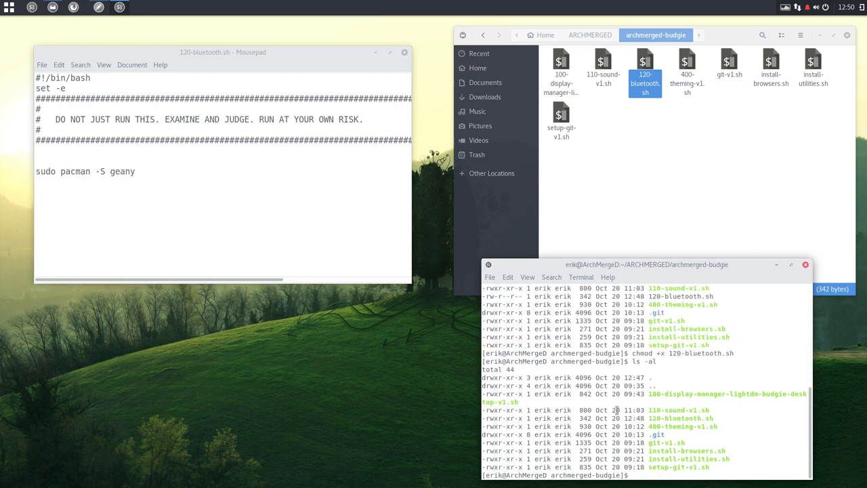
left_click_drag(717, 417, 483, 420)
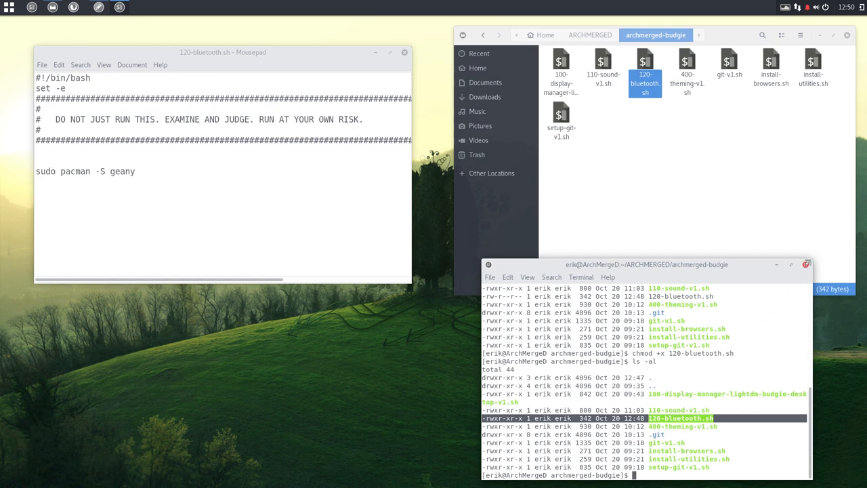
type("./120-bluetooth.sh")
Step: Run ./120-bluetooth.sh and accept the geany 1.31-1 installation
key("Return")
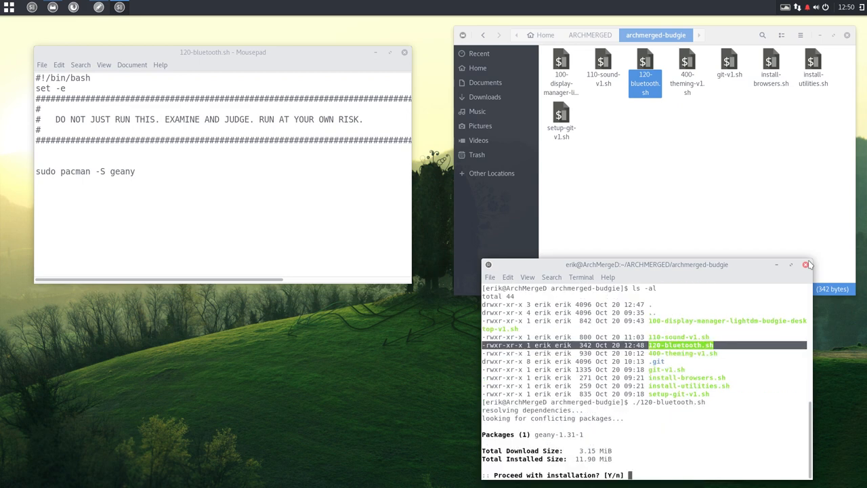
key("Return")
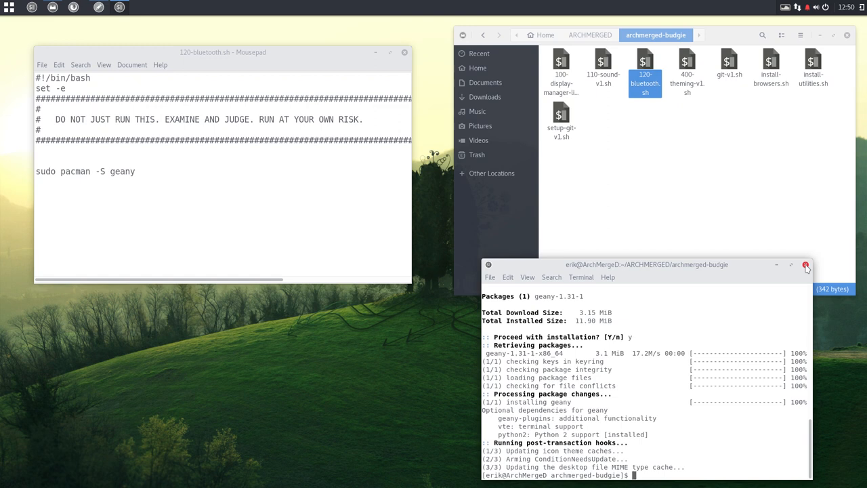
Step: Close the terminal and select the 'sudo pacman -S geany' line in the script
left_click(805, 265)
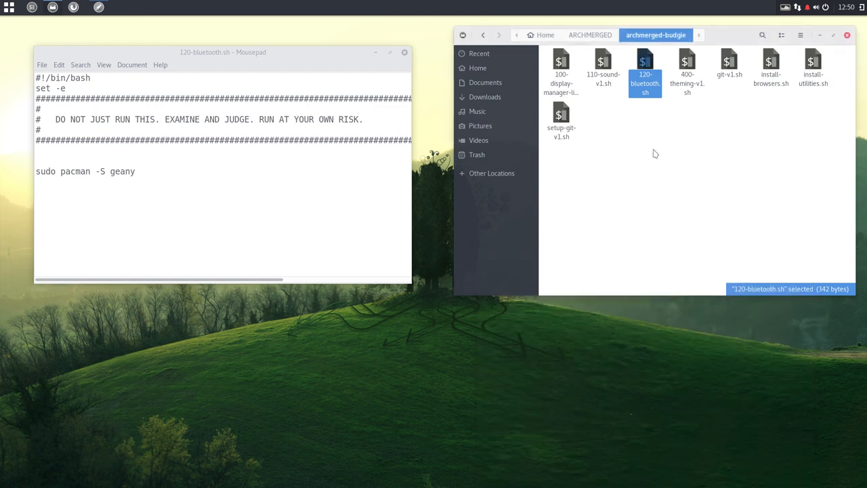
left_click(654, 153)
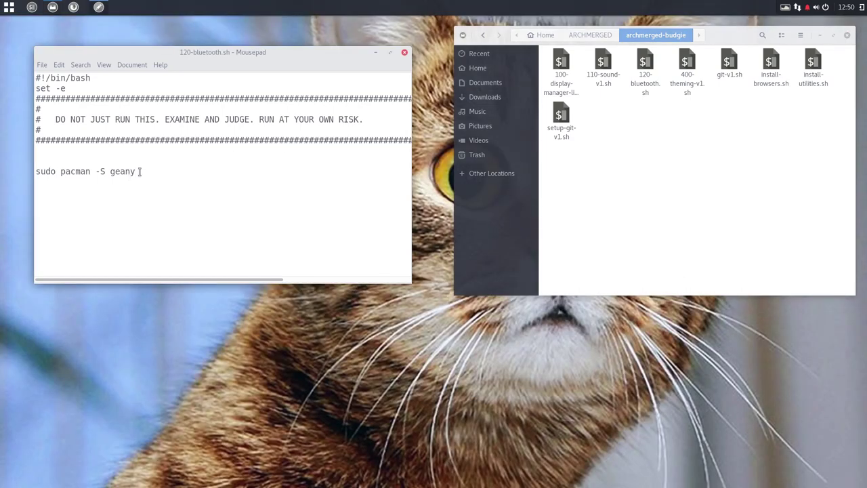
left_click_drag(135, 171, 67, 165)
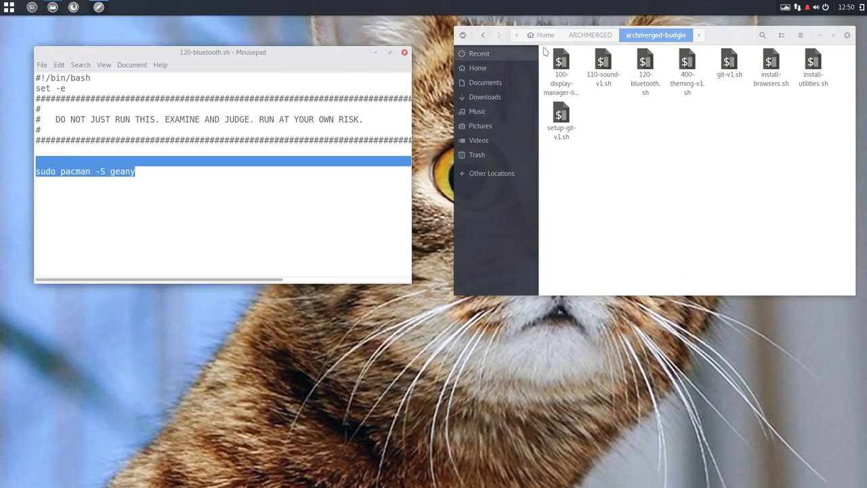
Step: Delete the current cat wallpaper and advance the wallpaper changer to another image
left_click(788, 7)
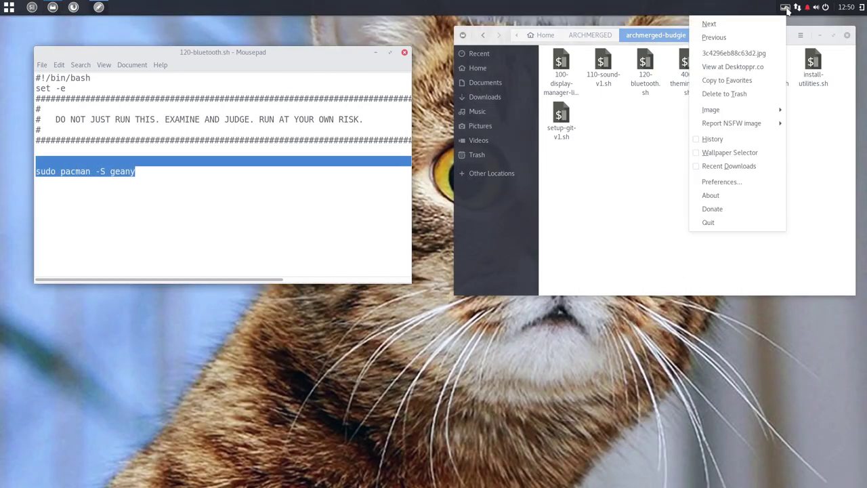
left_click(728, 94)
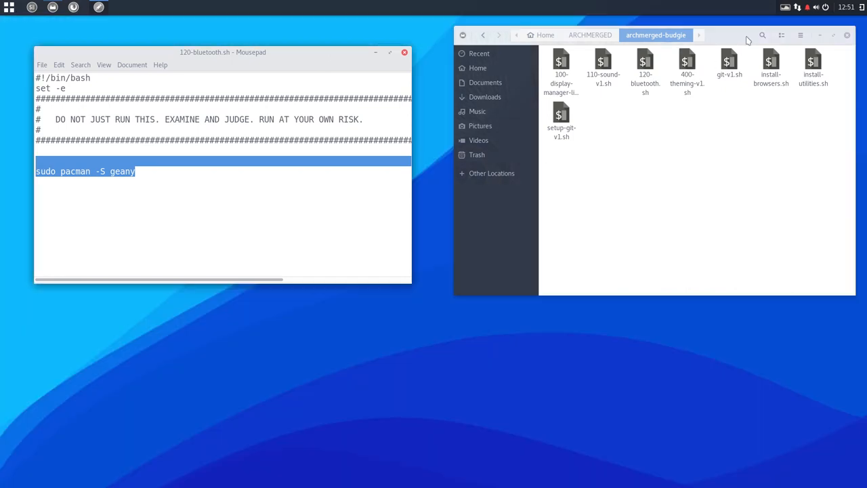
left_click(785, 7)
left_click(765, 31)
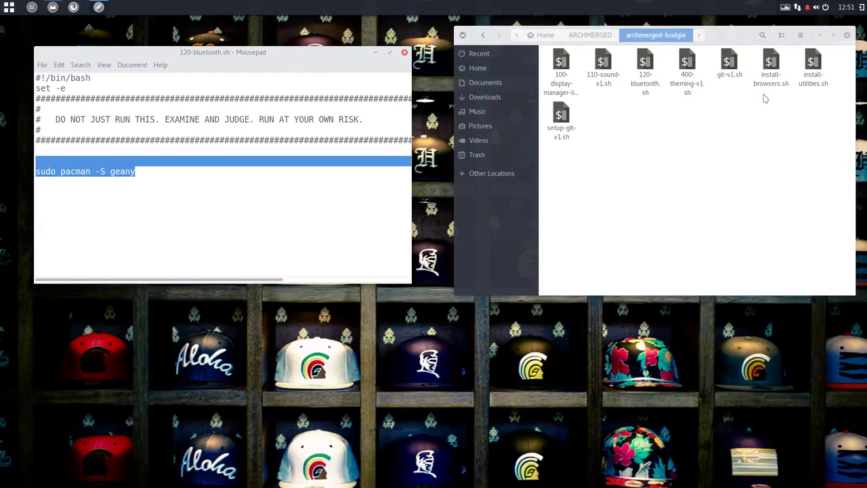
left_click(796, 6)
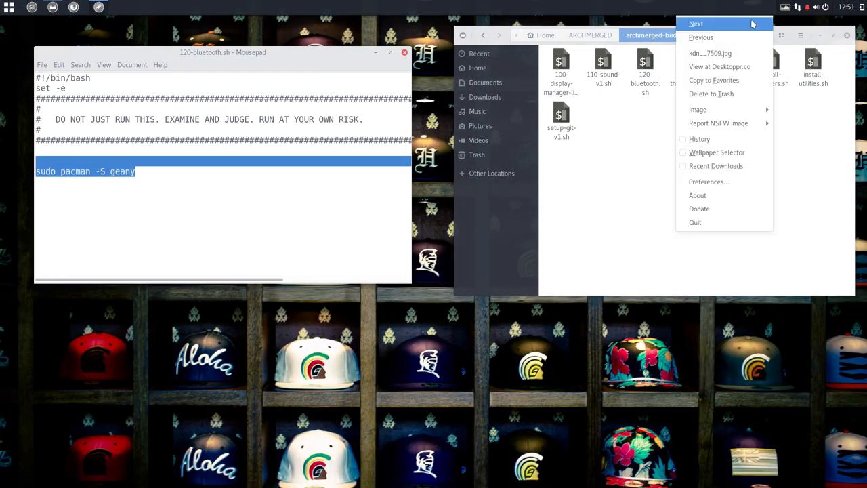
left_click(711, 25)
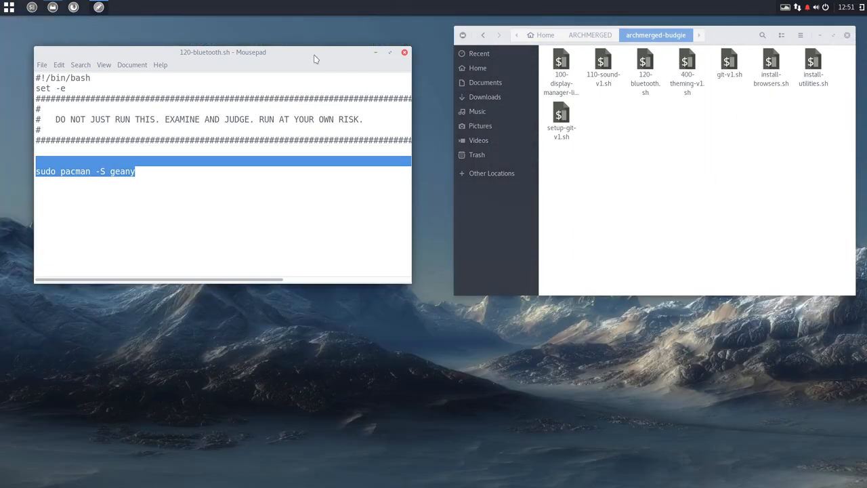
Step: Delete the geany install line from 120-bluetooth.sh and save the script
left_click_drag(315, 58, 317, 73)
left_click(143, 198)
left_click_drag(137, 189, 40, 178)
key("Delete")
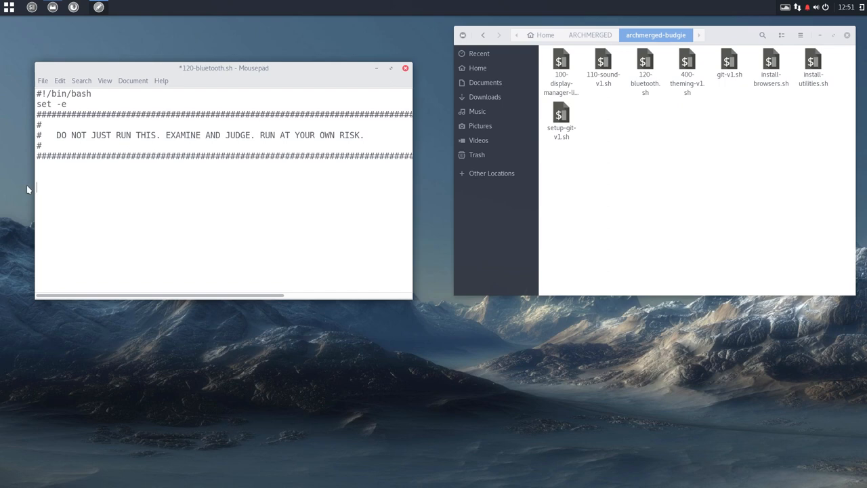
key("ctrl+s")
Step: Search Google for 'arch wiki bluetooth' and open the Bluetooth - ArchWiki result
left_click(73, 7)
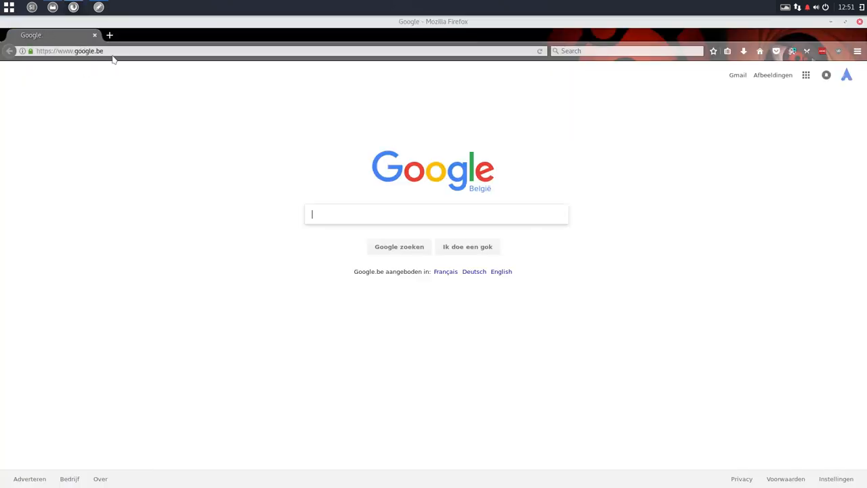
left_click(322, 217)
type("arch wikie")
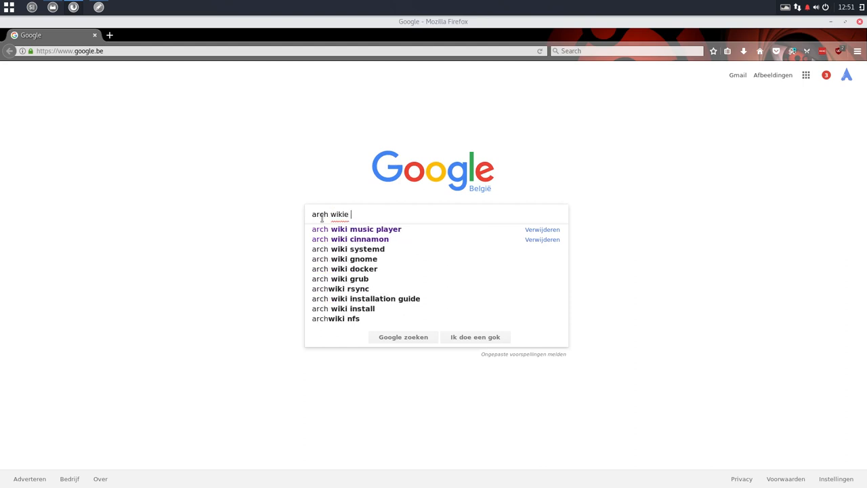
type(" blku")
key("BackSpace")
key("BackSpace")
type("ue")
key("Down")
key("Return")
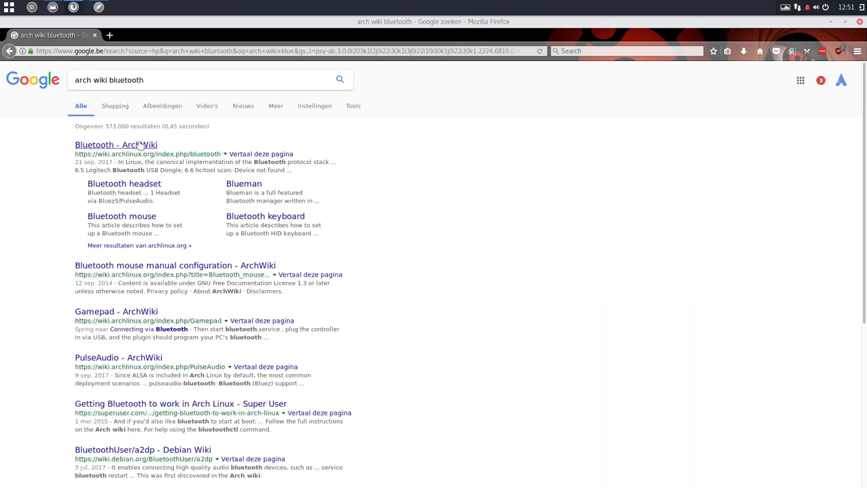
left_click(135, 146)
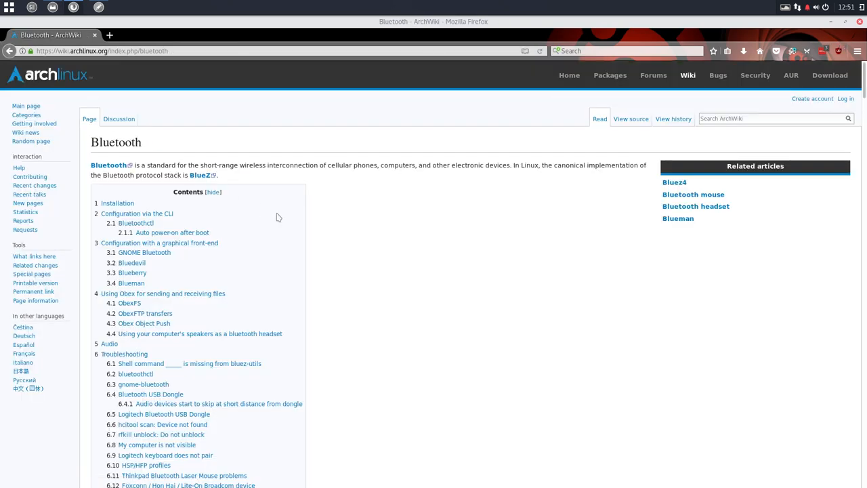
scroll(332, 229, "down", 10)
scroll(332, 229, "down", 5)
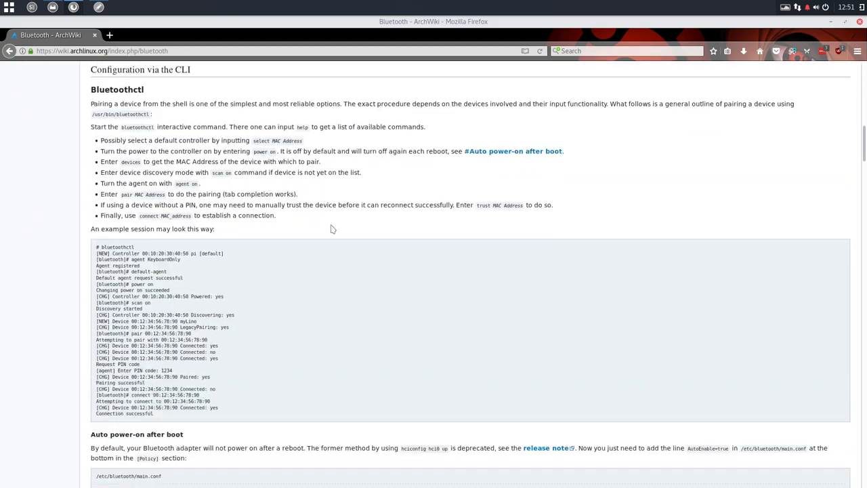
scroll(332, 229, "up", 3)
scroll(332, 229, "up", 2)
scroll(332, 229, "up", 6)
scroll(332, 229, "up", 1)
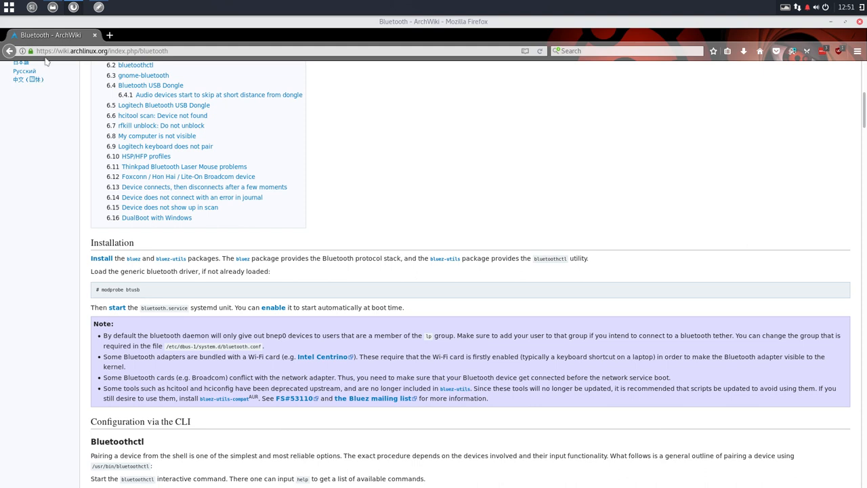
Step: Reopen 120-bluetooth.sh from the scripts folder and add 'sudo pacman -S bluez bluez-utils'
left_click(53, 7)
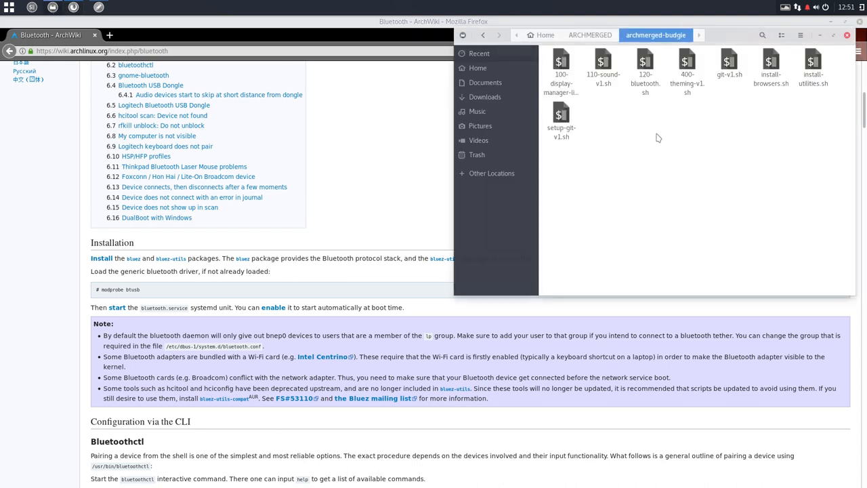
left_click(645, 68)
double_click(647, 68)
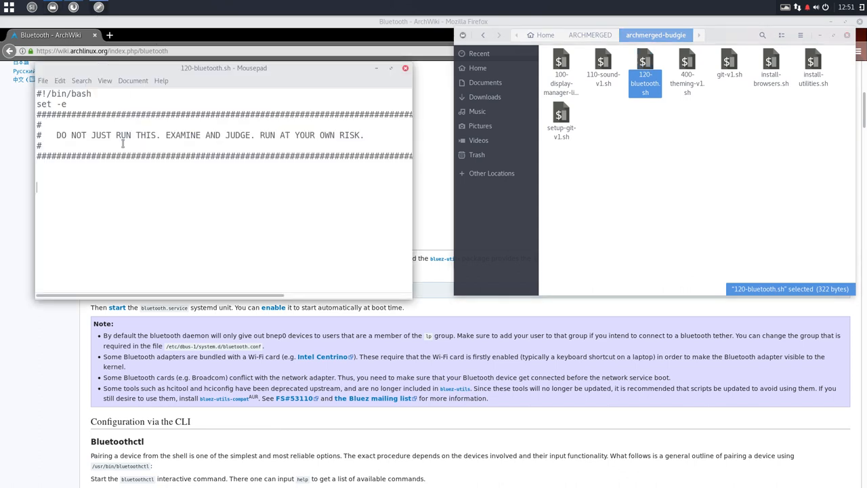
type("sudo ")
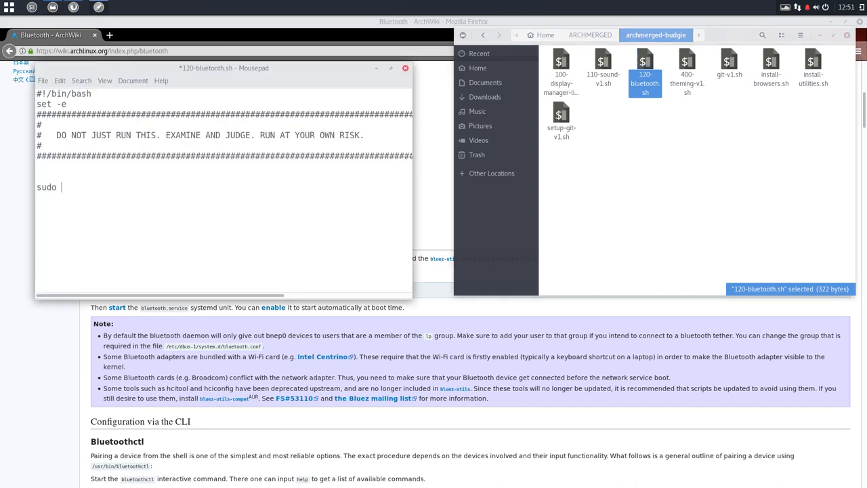
type("ap")
key("BackSpace")
type("pac")
type("man -S")
Step: Move the editor aside and bring the ArchWiki page back in front
mouse_move(280, 68)
left_mouse_down()
mouse_move(587, 150)
mouse_move(591, 162)
left_mouse_up()
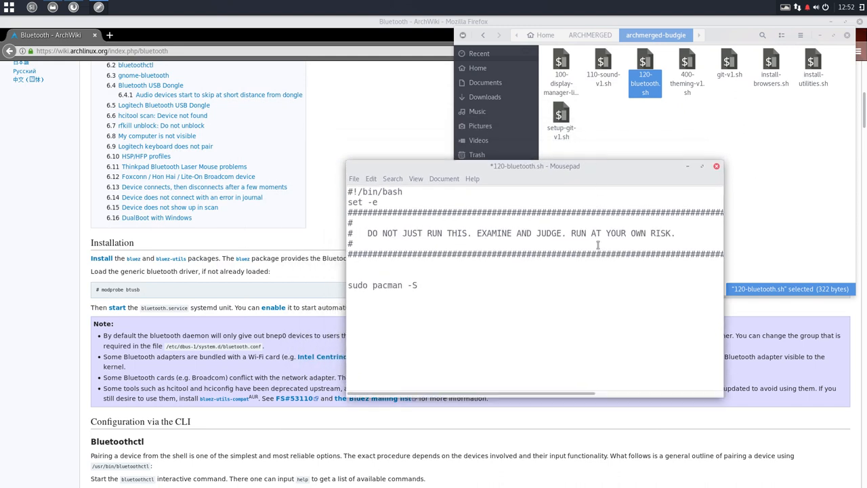
type("bluze")
type("utils")
mouse_move(526, 166)
left_mouse_down()
mouse_move(279, 277)
mouse_move(476, 280)
mouse_move(447, 277)
left_mouse_up()
left_click(446, 267)
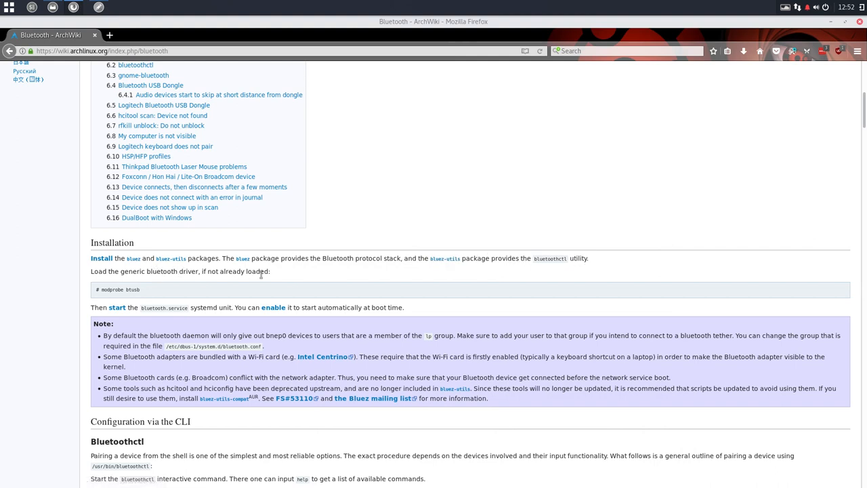
scroll(189, 283, "down", 3)
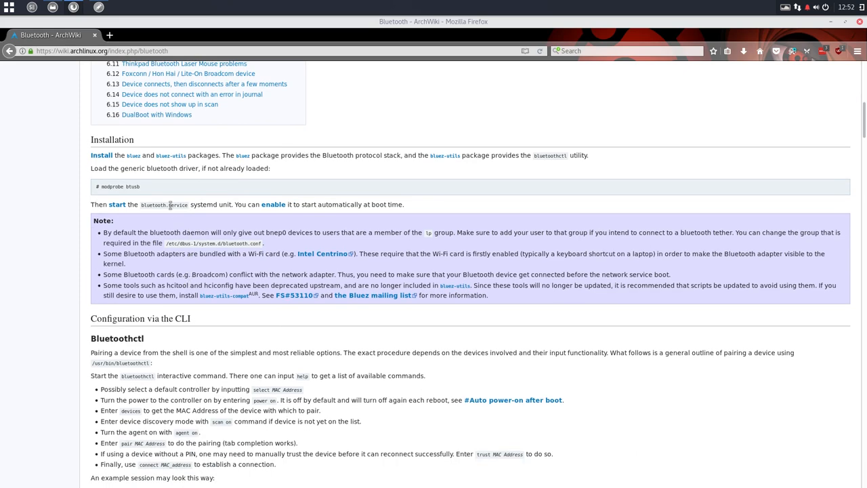
Step: Unmaximize Firefox to the left and place the script editor in full view beside it
left_click_drag(434, 22, 2, 136)
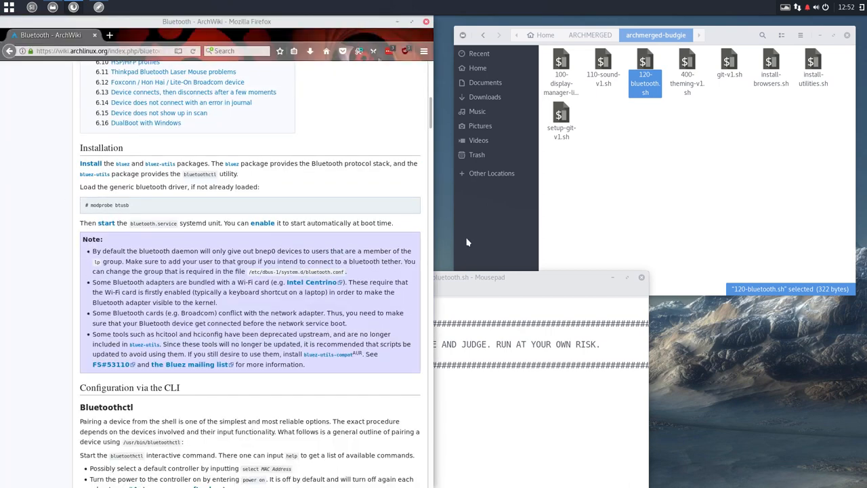
left_click_drag(501, 276, 676, 116)
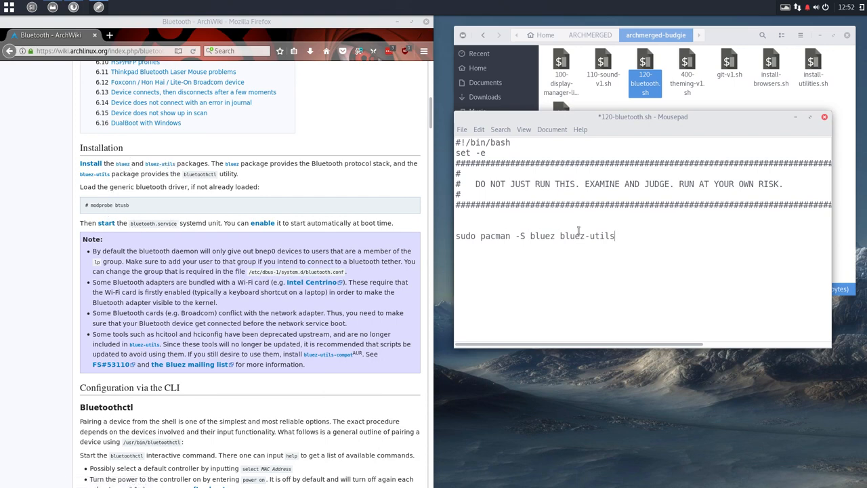
Step: Add a 'sudo systemctl enable' line and check 'man systemctl' in a terminal
key("Return")
key("Return")
type("sudo systemcl")
type("l")
left_click(32, 6)
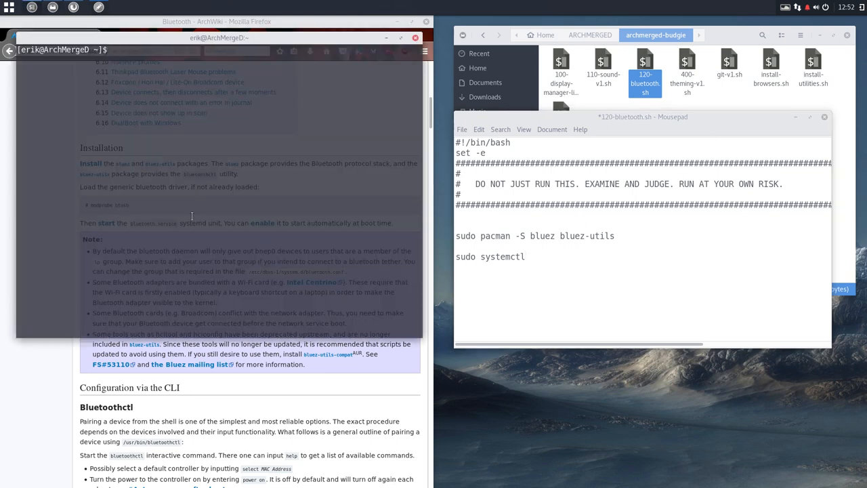
type("man systemctl")
key("Return")
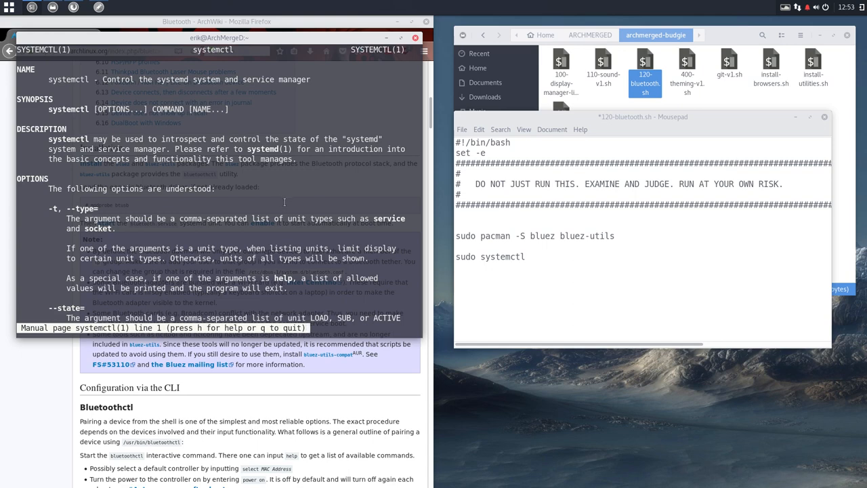
double_click(116, 79)
left_click(415, 38)
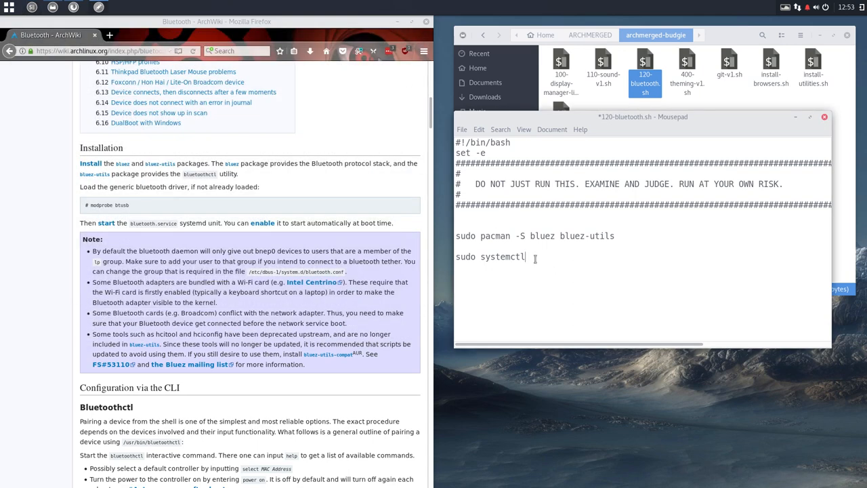
type("enable")
Step: Comment the line out as '#sudo systemctl enable' and save the script
left_click_drag(625, 236, 453, 236)
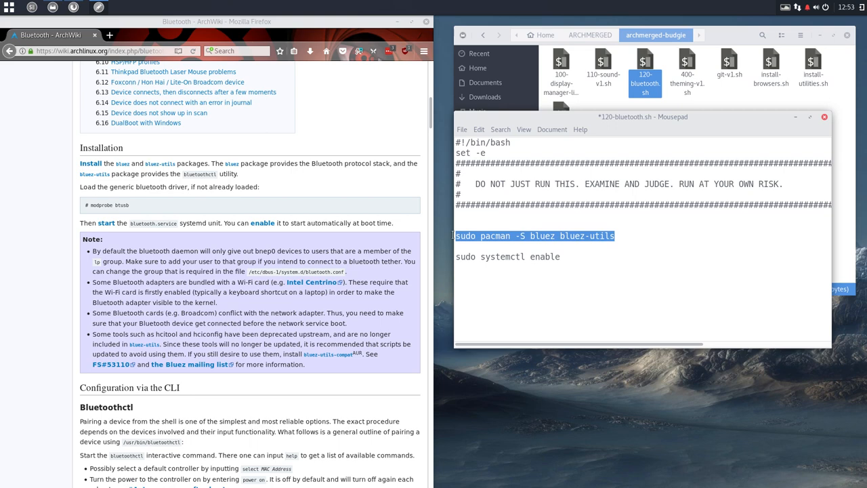
left_click(462, 267)
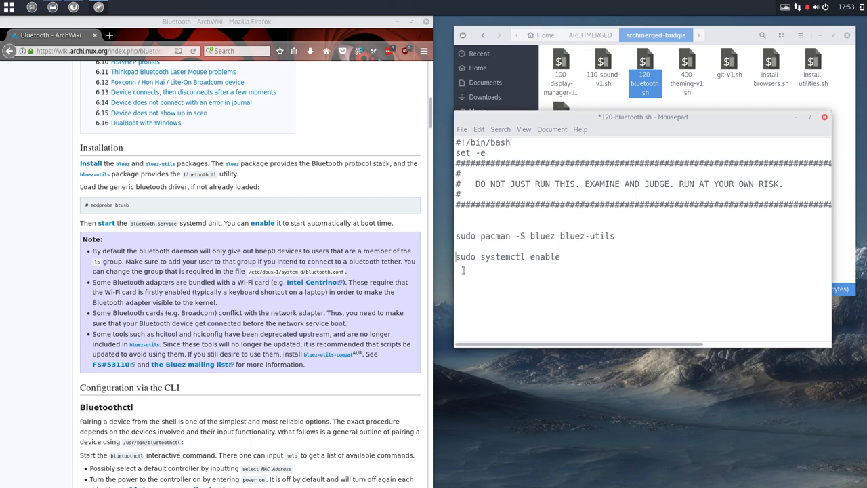
type("#")
key("ctrl+s")
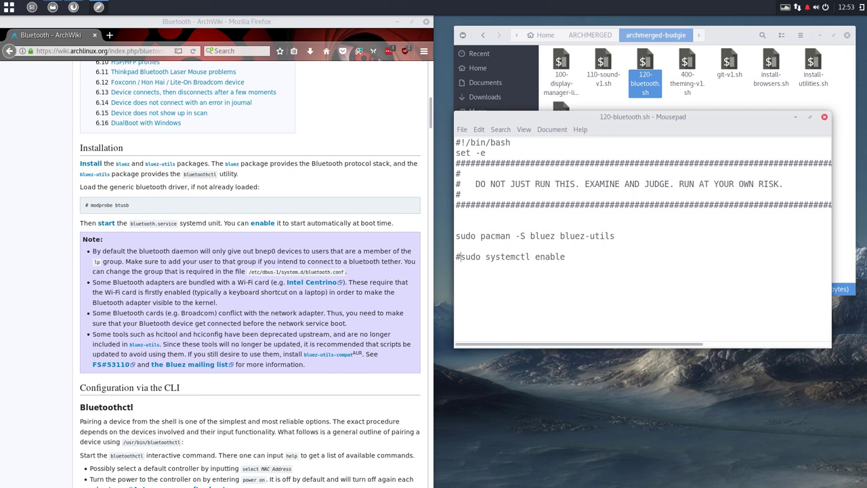
left_click_drag(642, 117, 653, 256)
Step: Open a terminal in the script folder, run 120-bluetooth.sh and confirm reinstalling bluez and bluez-utils
left_click(626, 145)
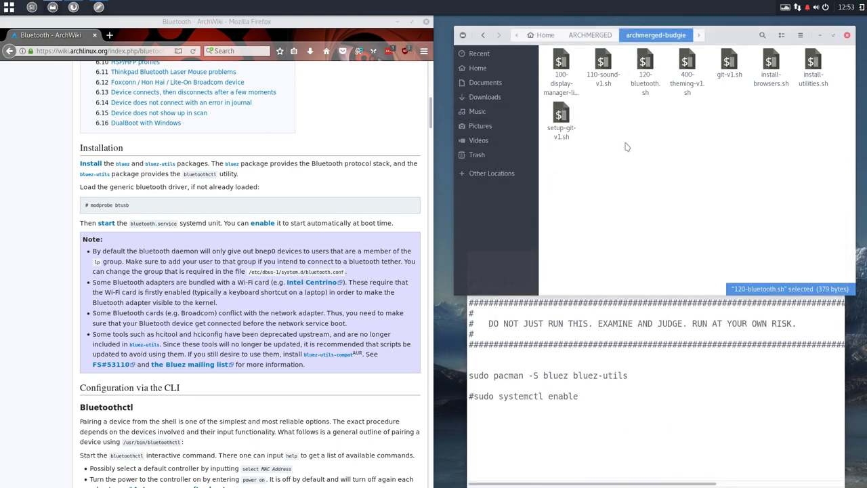
right_click(627, 143)
left_click(646, 212)
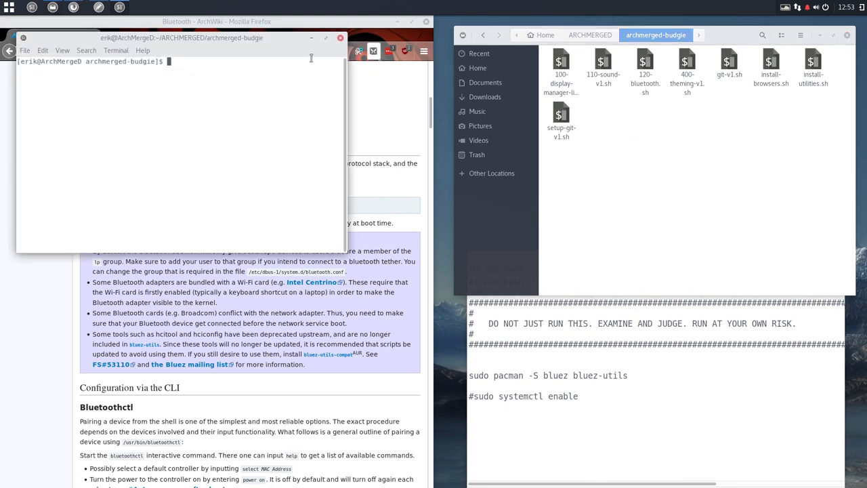
type("./")
type("120")
key("Tab")
key("Return")
key("Return")
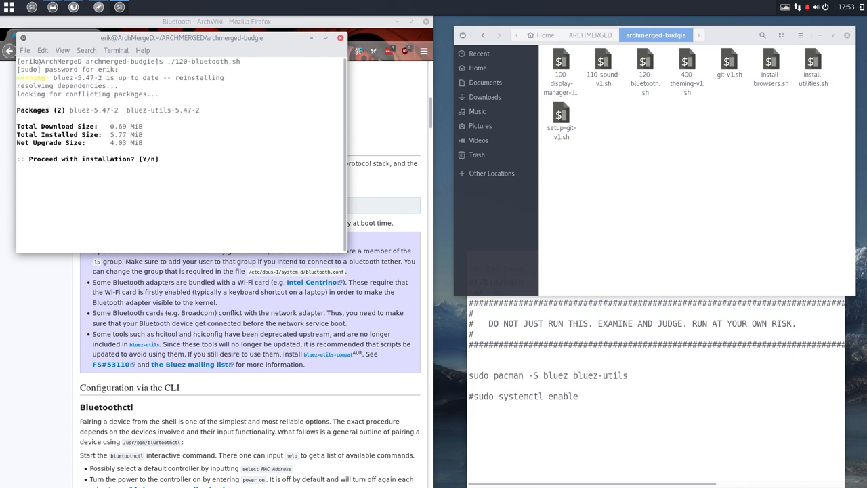
key("Return")
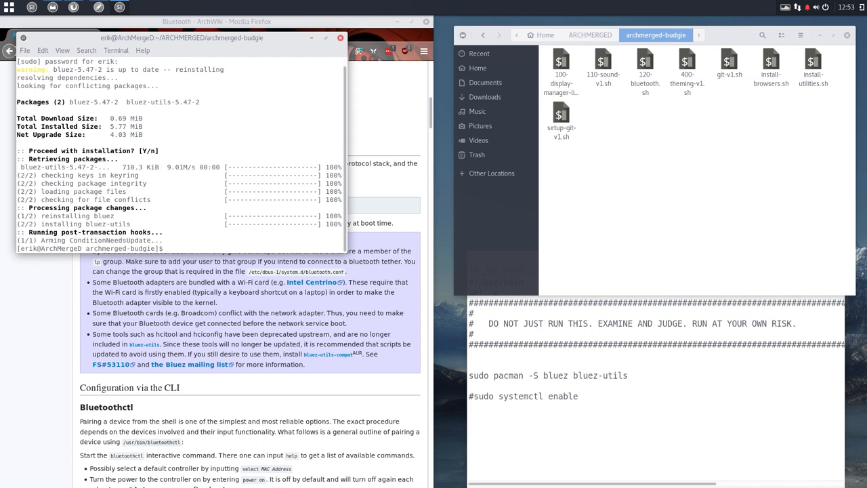
type("s")
type("sdo systemctl enable")
type(" b")
Step: Tab-complete 'sudo systemctl enable bluetooth.service' at the prompt
key("Tab")
key("Tab")
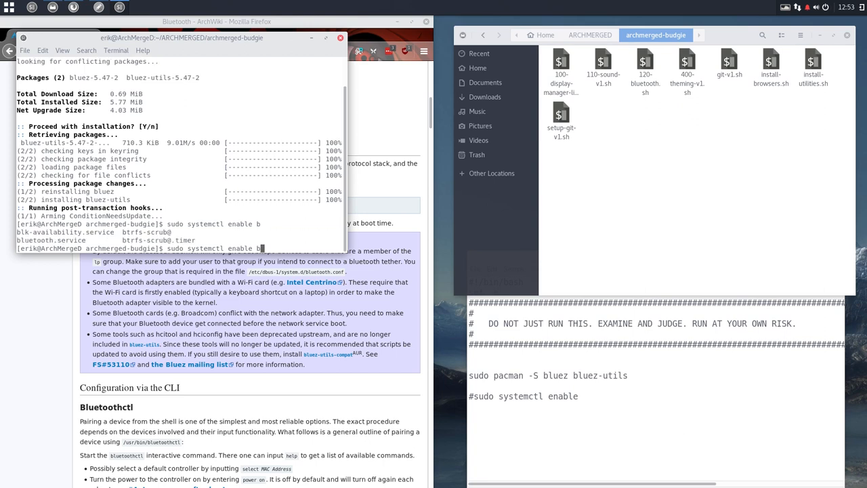
type("luet")
key("Tab")
Step: Uncomment 'sudo systemctl enable bluetooth.service', save, and run the enable command in the terminal
left_click(627, 396)
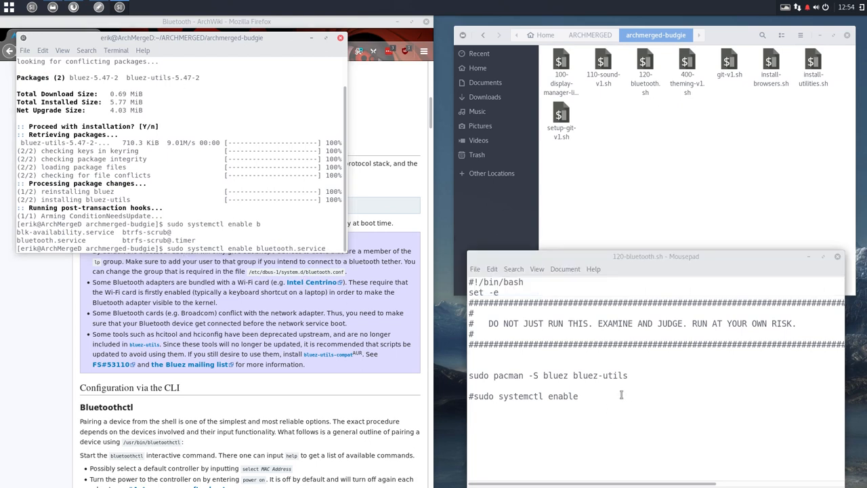
type("bluet")
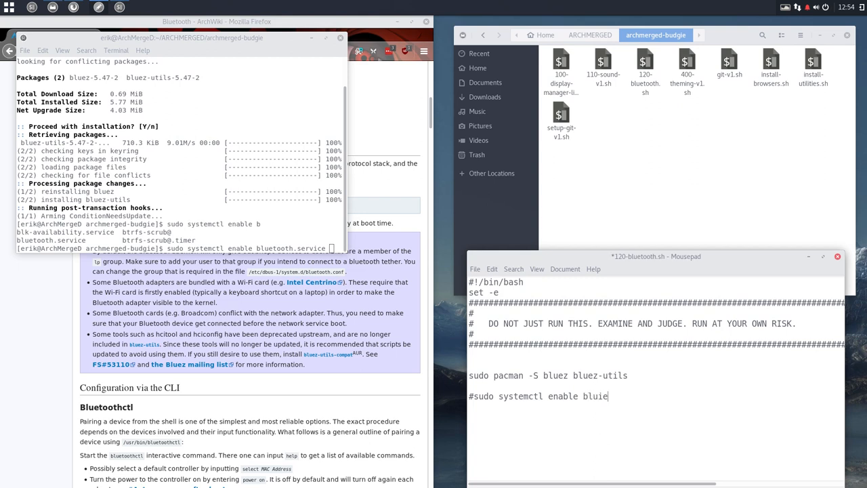
type("ooth.")
type("service")
key("BackSpace")
key("ctrl+s")
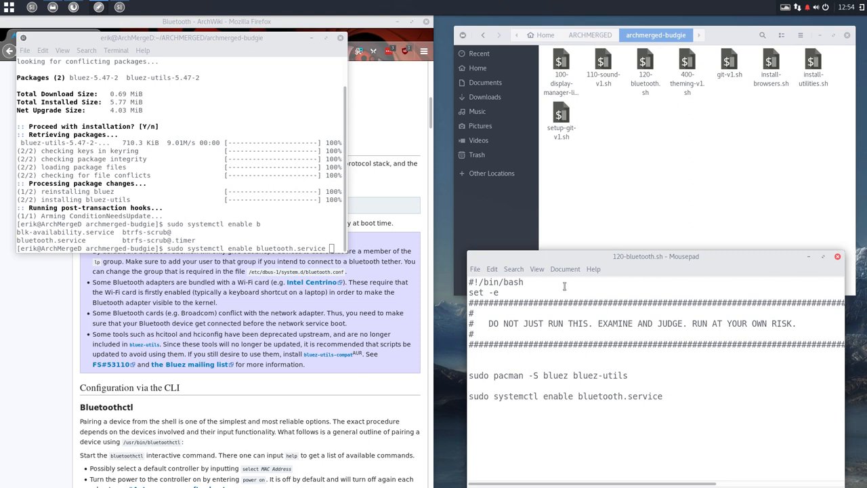
left_click(319, 237)
key("Return")
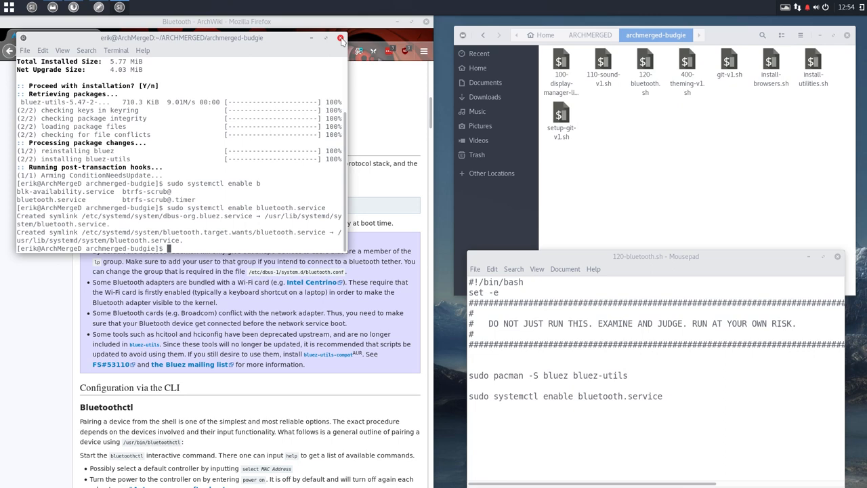
Step: In a new terminal, change the recalled command to 'sudo systemctl start bluetooth.service' and run it
left_click(341, 38)
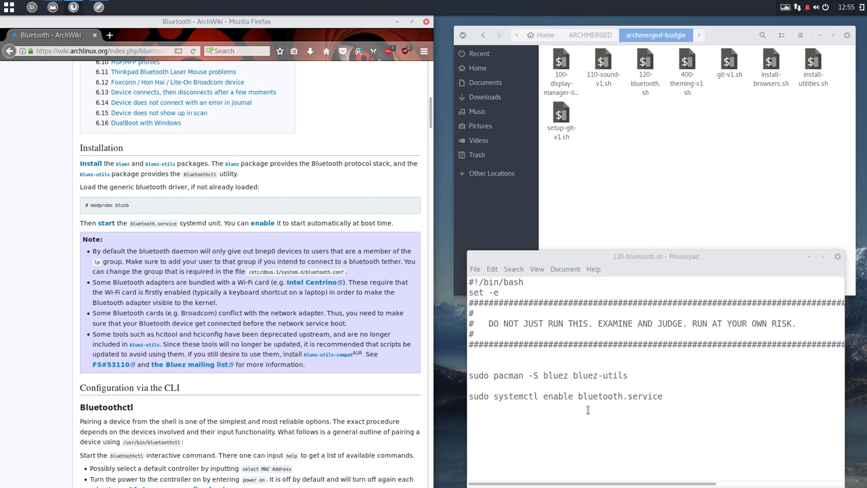
left_click(31, 7)
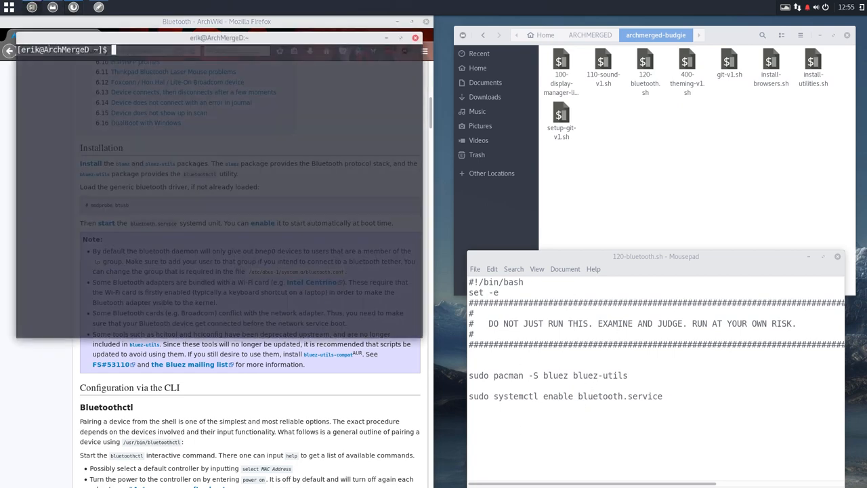
type("sudo systemctl enable bluetooth.service")
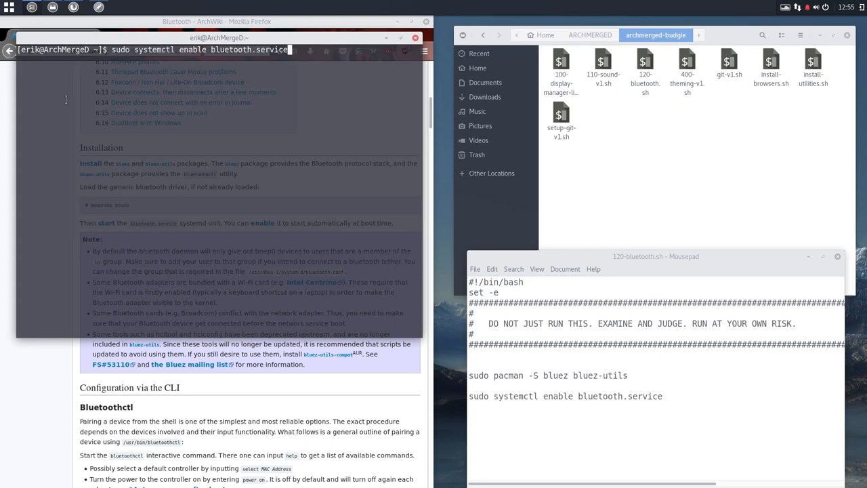
key("Left")
key("Left")
key("Left")
key("Left")
key("BackSpace")
key("BackSpace")
key("BackSpace")
key("BackSpace")
key("BackSpace")
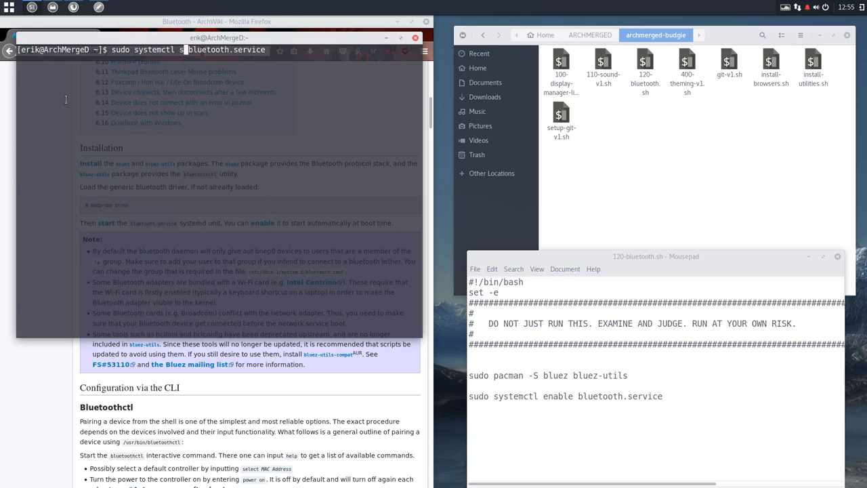
type("start")
key("Return")
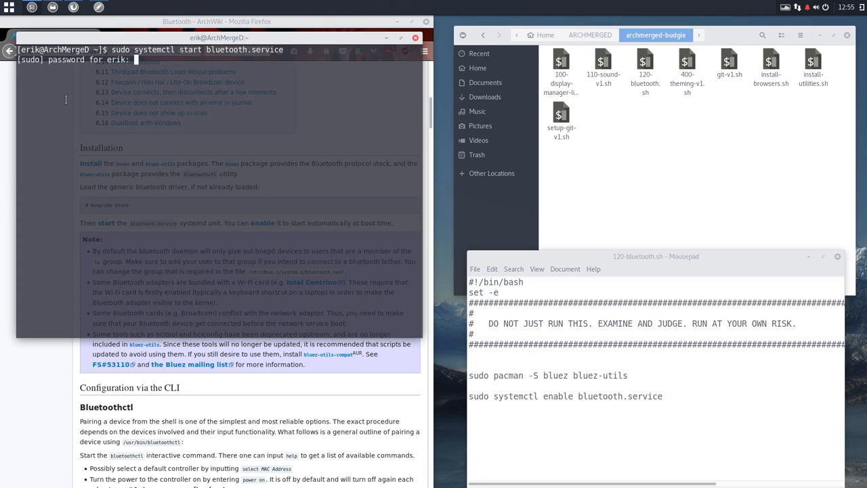
key("Return")
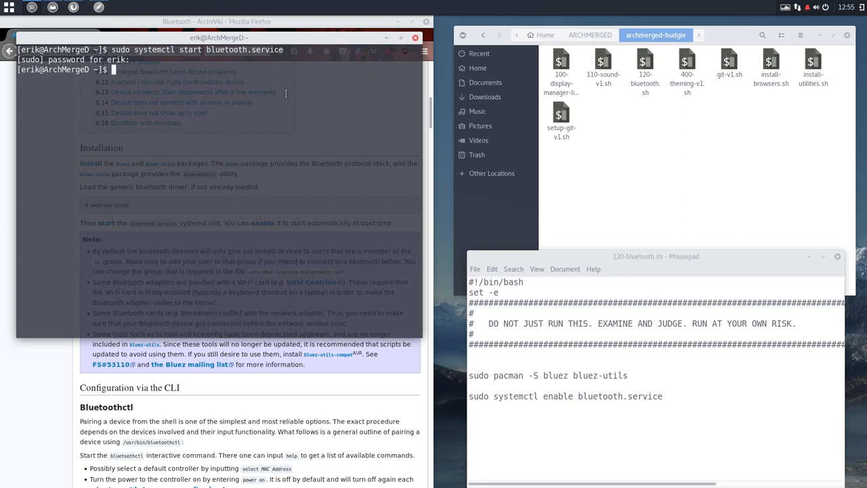
type("sudo systemctll")
Step: List the available systemctl subcommands with Tab completion
key("Tab")
key("Tab")
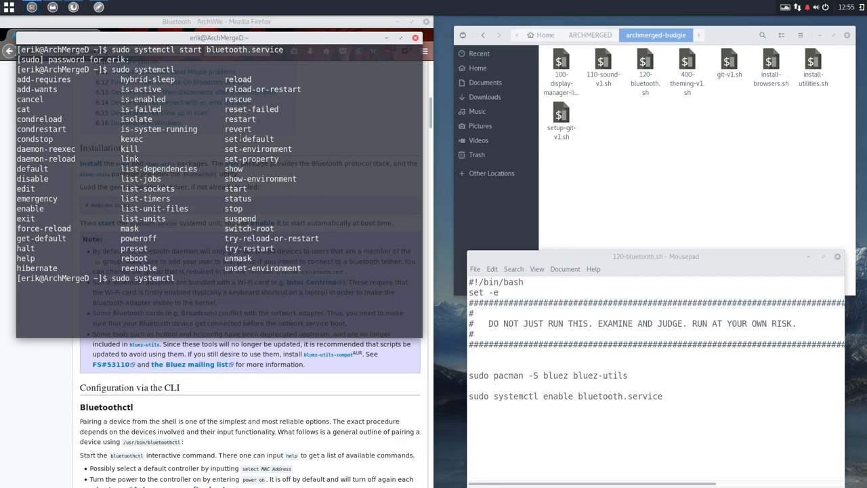
left_click_drag(224, 138, 406, 139)
Step: Close the terminal window to return to the ArchWiki Bluetooth page
left_click(416, 38)
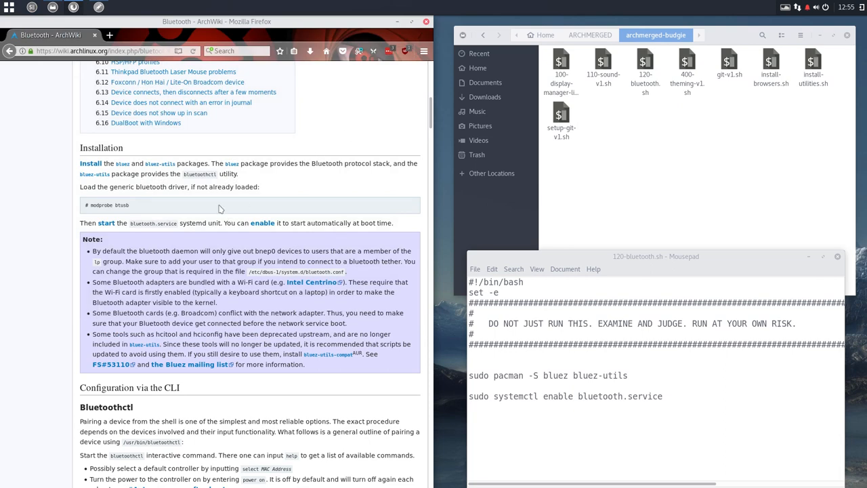
scroll(102, 216, "down", 3)
scroll(77, 218, "down", 2)
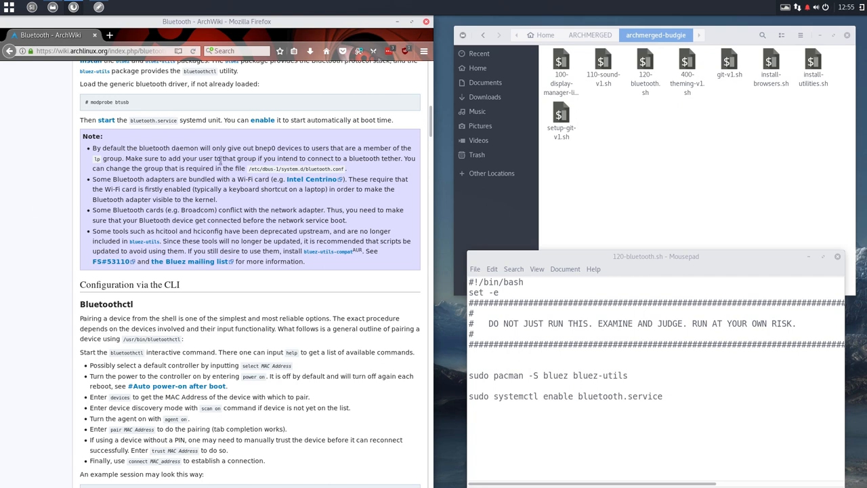
Step: Search Google for 'arch wiki pulseaudio' in a new tab and open the PulseAudio ArchWiki article
left_click(109, 35)
type("wikie")
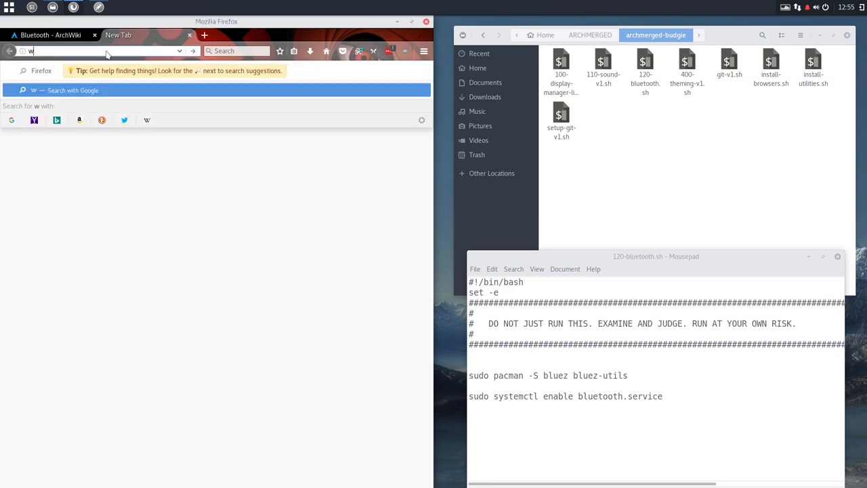
left_click(357, 28)
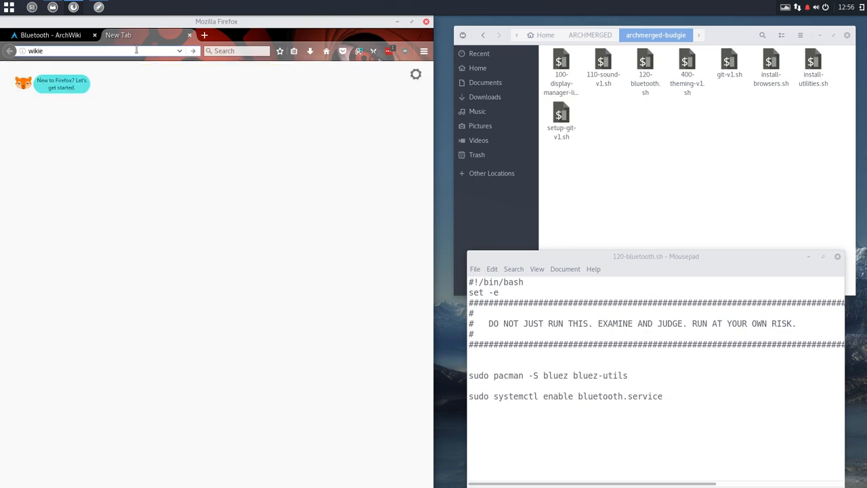
left_click_drag(47, 50, 17, 50)
type("goo")
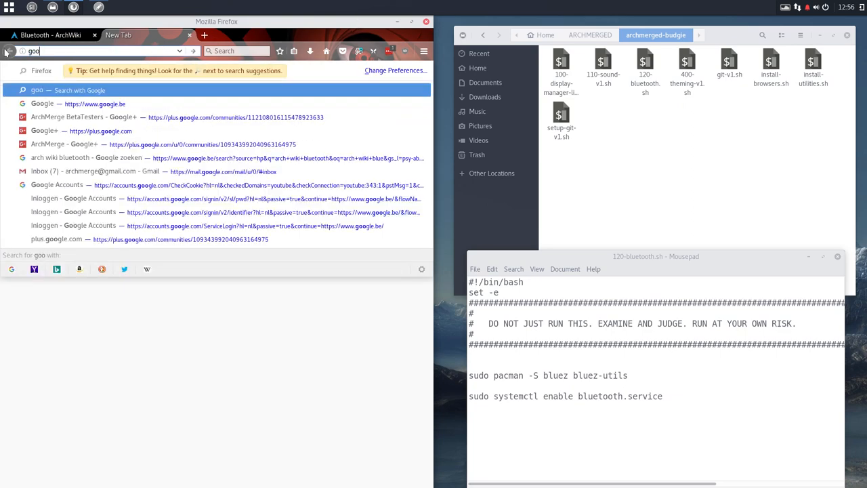
type("gle")
key("Return")
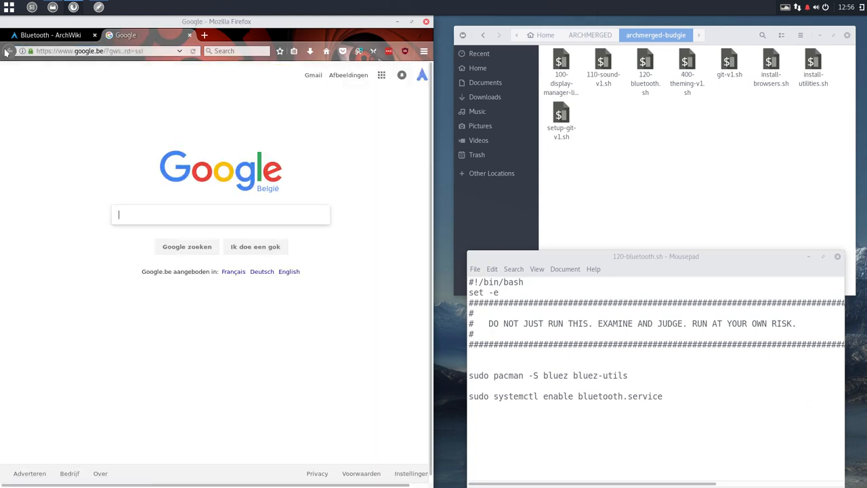
type("arch")
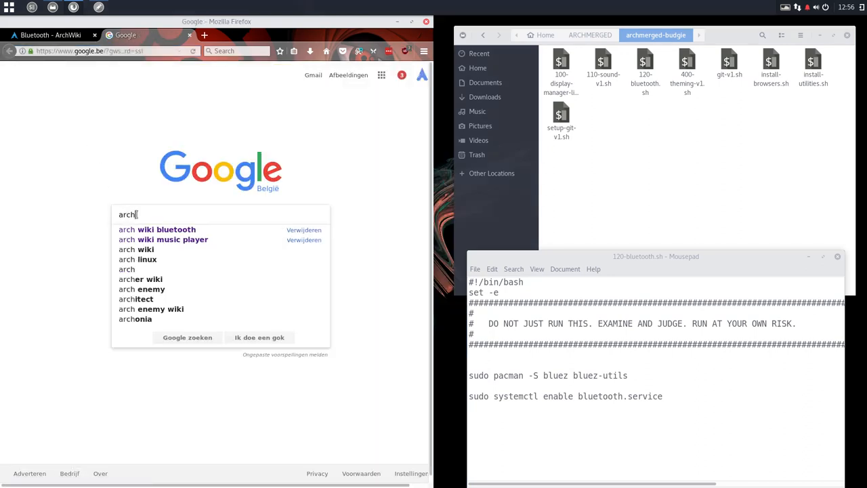
type(" wiki pul")
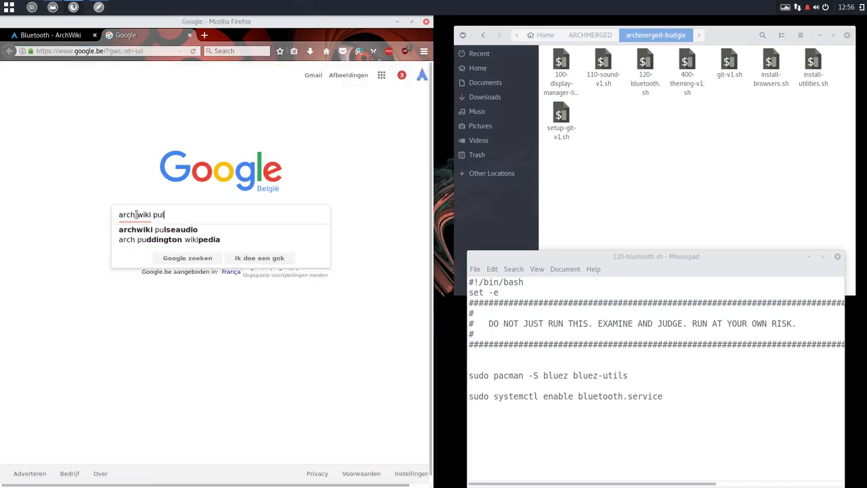
type("seaudio")
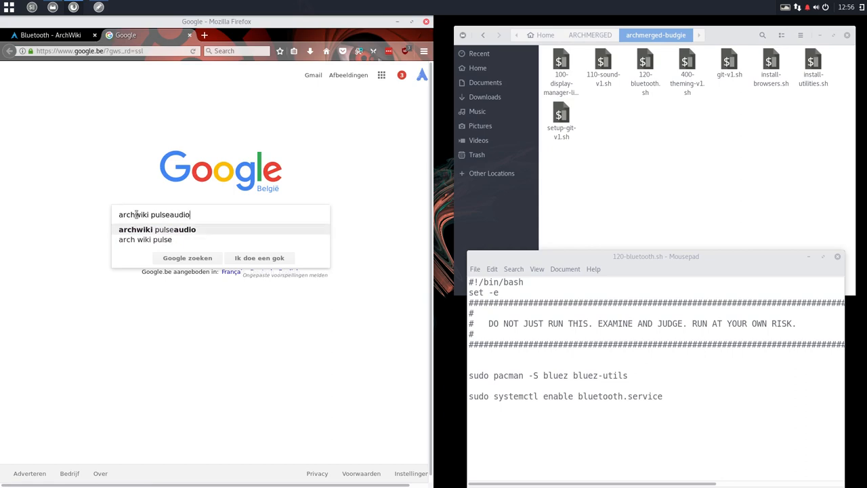
key("Return")
left_click(173, 145)
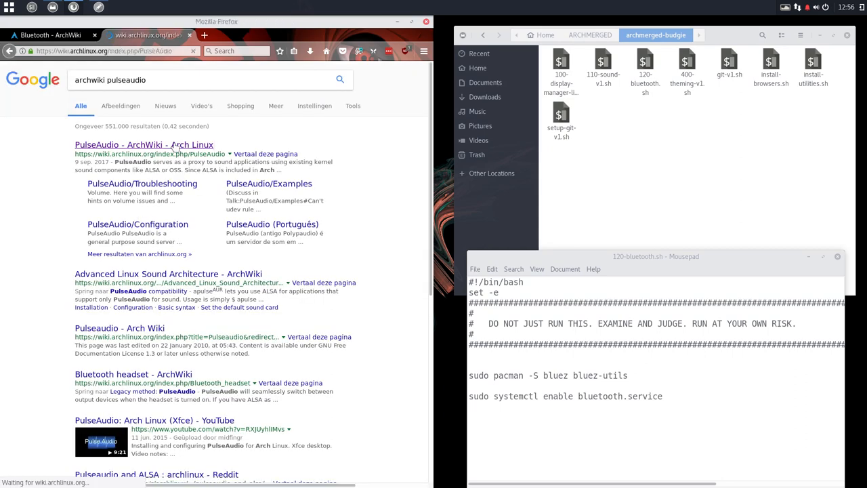
Step: Maximize Firefox, find 'blue' on the page to reach pulseaudio-bluetooth, then minimize the browser
double_click(367, 28)
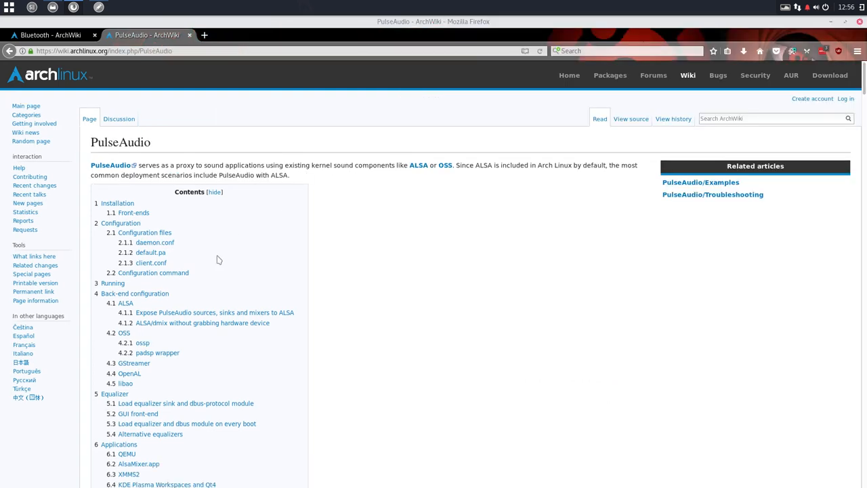
key("ctrl+f")
type("blue")
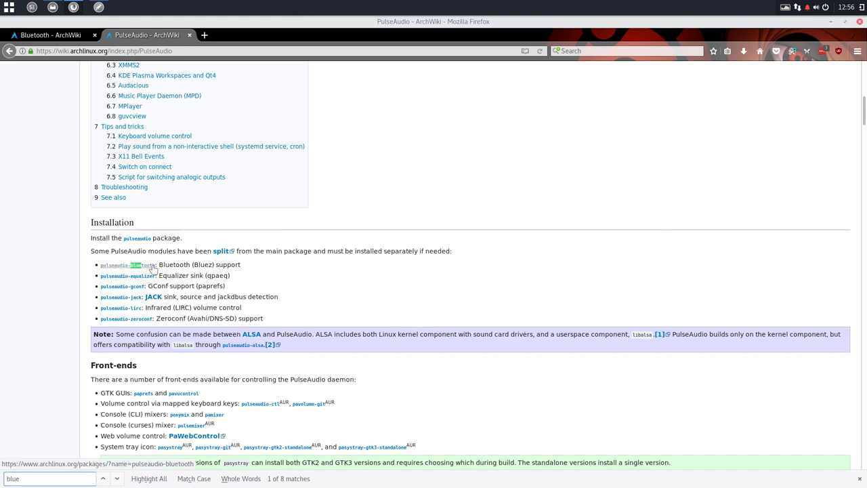
left_click(830, 23)
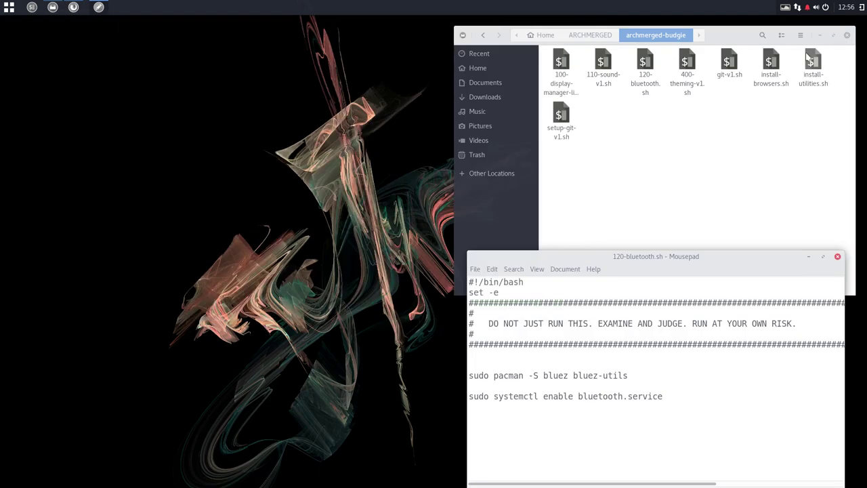
Step: Append pulseaudio-bluetooth to the pacman install line in 120-bluetooth.sh, save, and return to Firefox
left_click(641, 374)
type("pulseaudio-bluetooth")
key("ctrl+s")
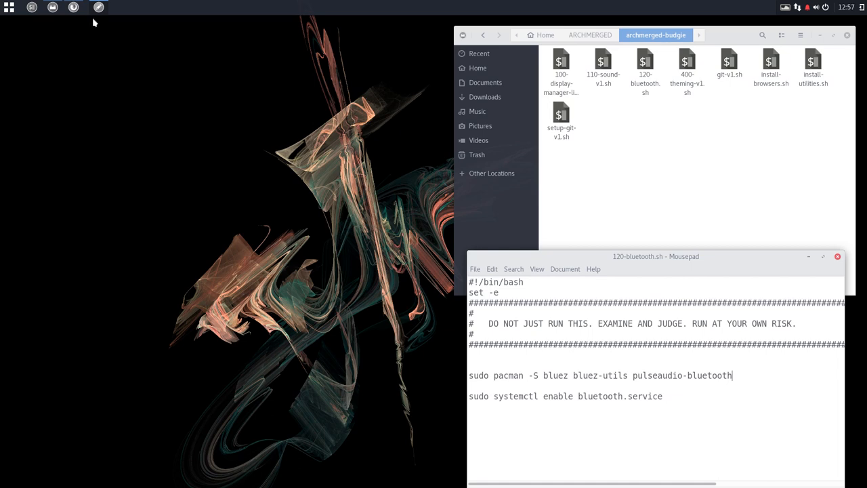
left_click(74, 8)
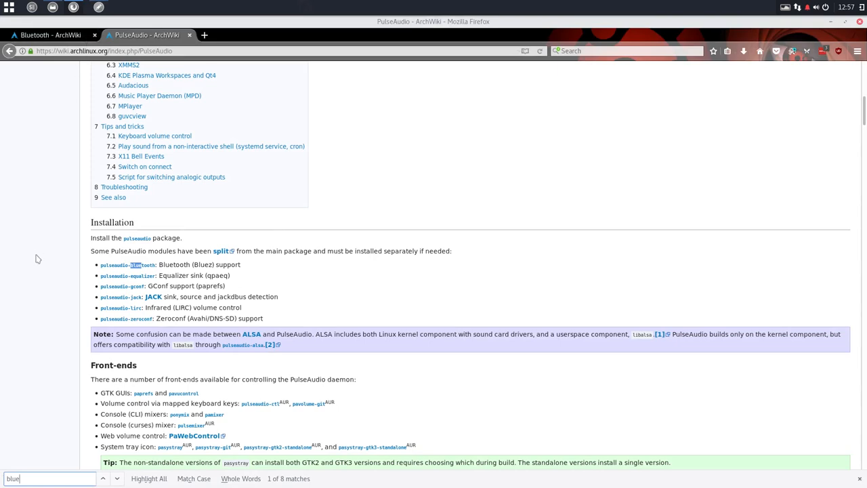
Step: Switch to the Bluetooth ArchWiki tab and read down to the graphical front-end section
left_click(68, 34)
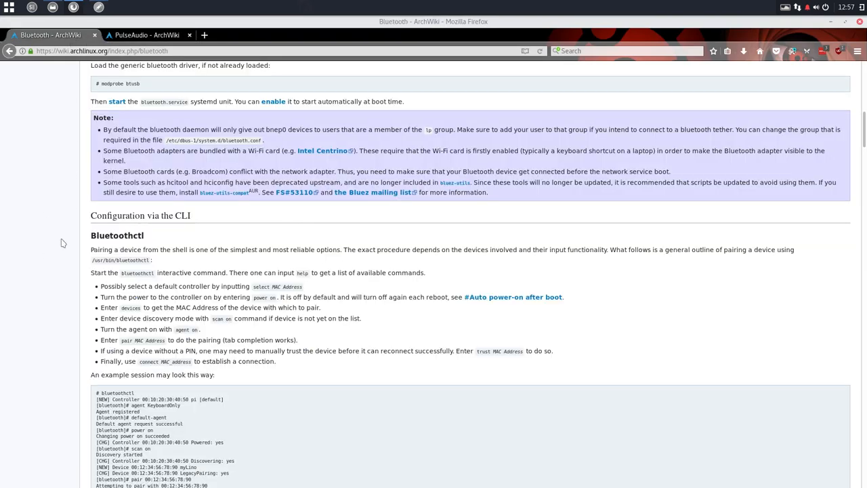
scroll(61, 243, "down", 3)
scroll(61, 242, "down", 2)
scroll(61, 243, "down", 2)
scroll(61, 243, "down", 2)
scroll(60, 242, "down", 2)
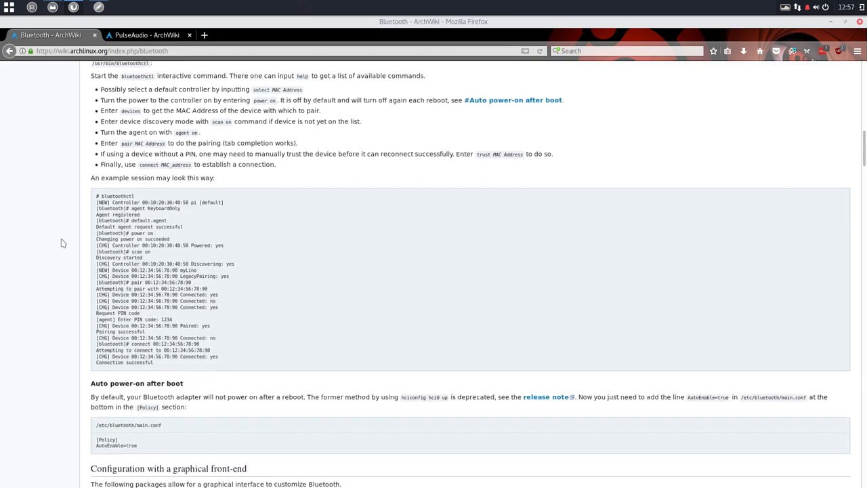
scroll(61, 242, "down", 2)
scroll(61, 243, "down", 3)
scroll(61, 243, "down", 2)
scroll(61, 242, "down", 2)
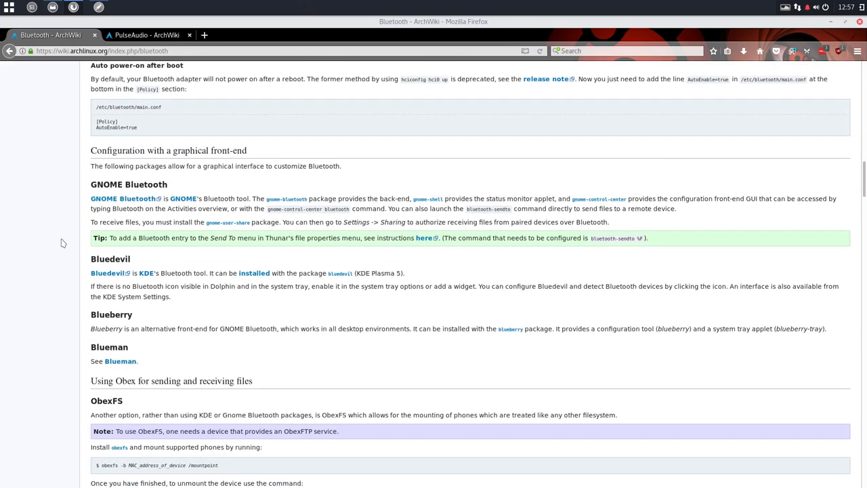
scroll(61, 243, "down", 1)
scroll(61, 243, "down", 1)
scroll(61, 243, "down", 1)
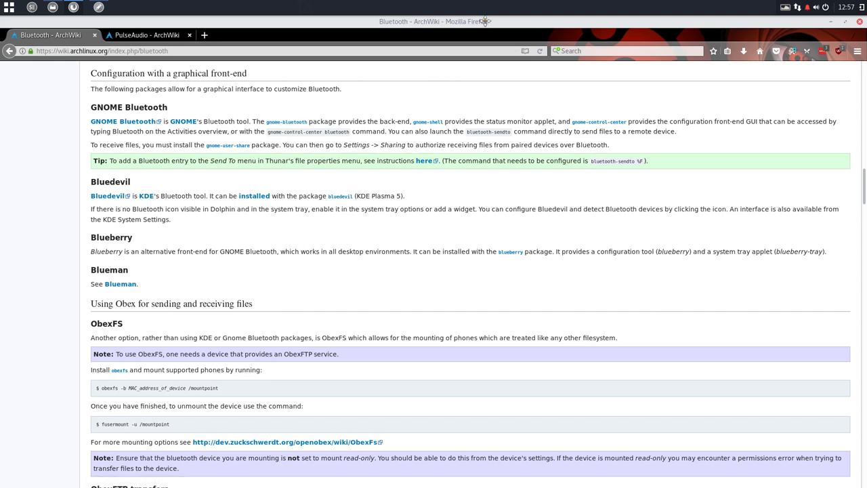
Step: Replace the stray dash with gnome-bluetooth on the pacman line, save the script, and raise Firefox again
left_click(835, 23)
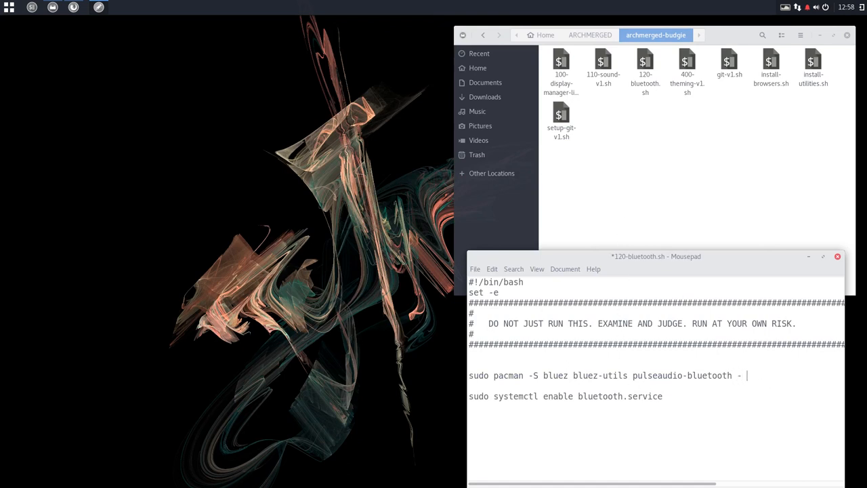
type("g")
key("BackSpace")
key("BackSpace")
key("BackSpace")
type("gnome-bluetooth")
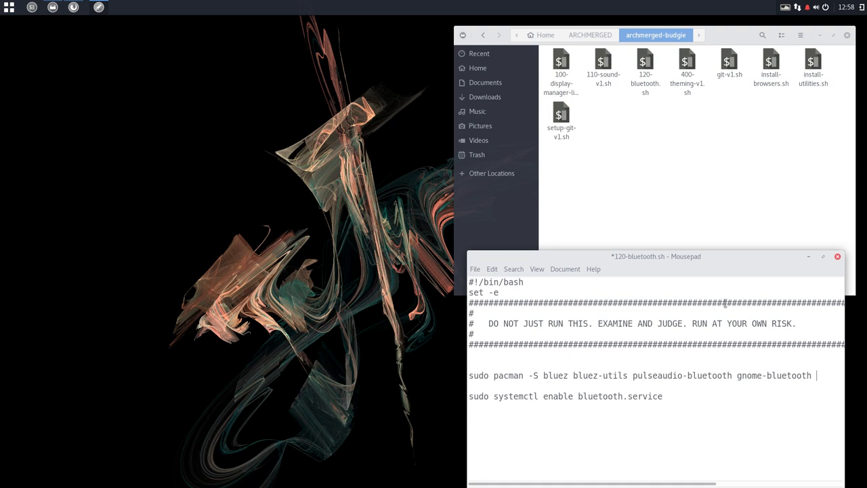
key("ctrl+s")
left_click(98, 8)
Step: Raise the Bluetooth ArchWiki page with its GNOME Bluetooth section over the other windows
left_click(73, 7)
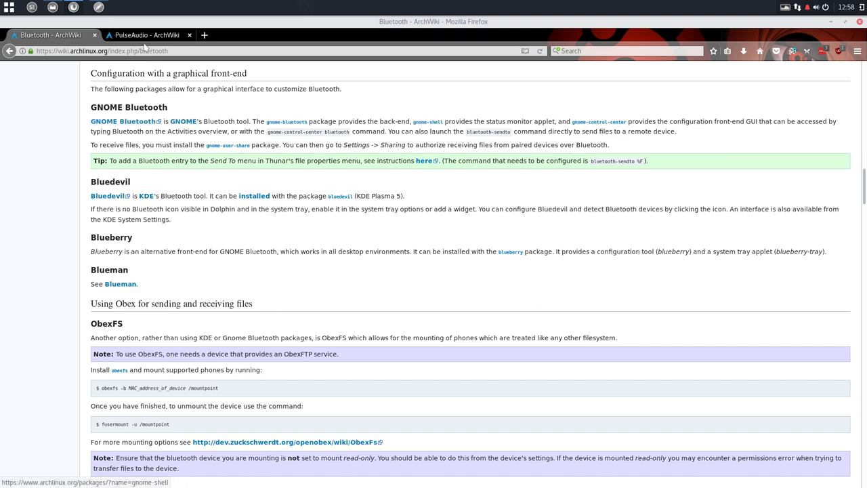
Step: Run 'sudo pacman -S gnome-shell' in a new terminal, decline the reinstall, and centre the terminal
left_click(31, 7)
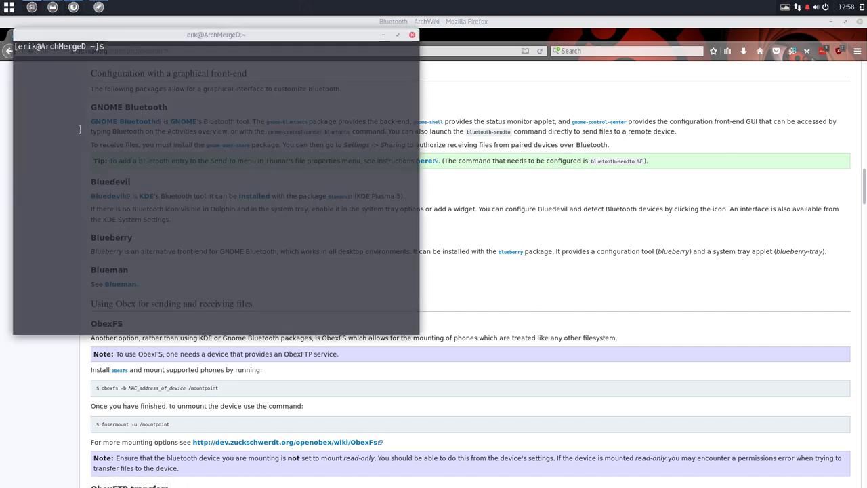
type("sudo pacman -S gnome-shell")
key("Return")
key("Return")
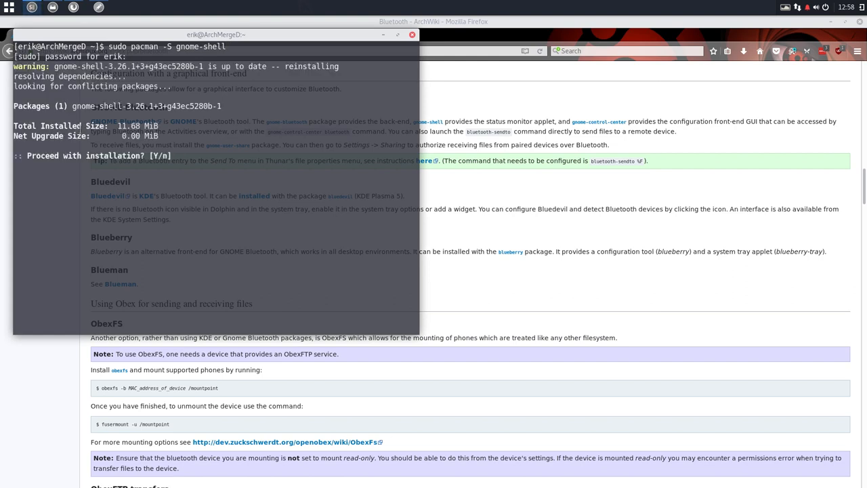
type("n")
key("Return")
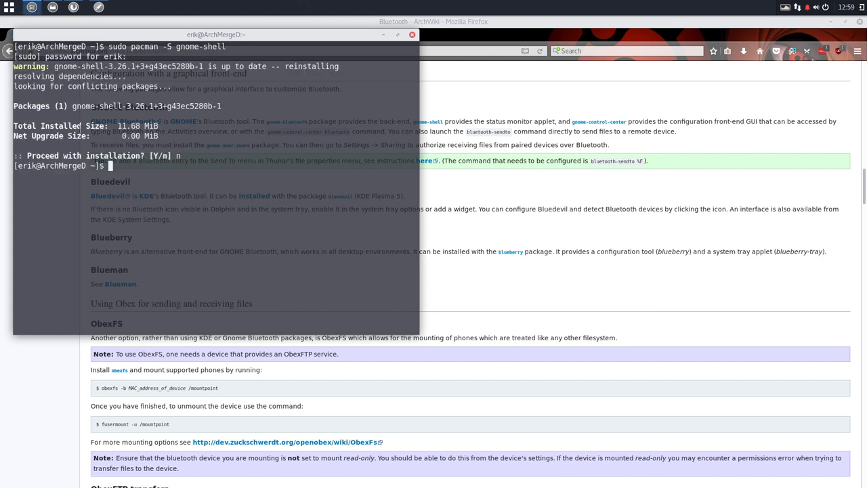
mouse_move(213, 35)
left_mouse_down()
mouse_move(381, 210)
mouse_move(306, 130)
left_mouse_up()
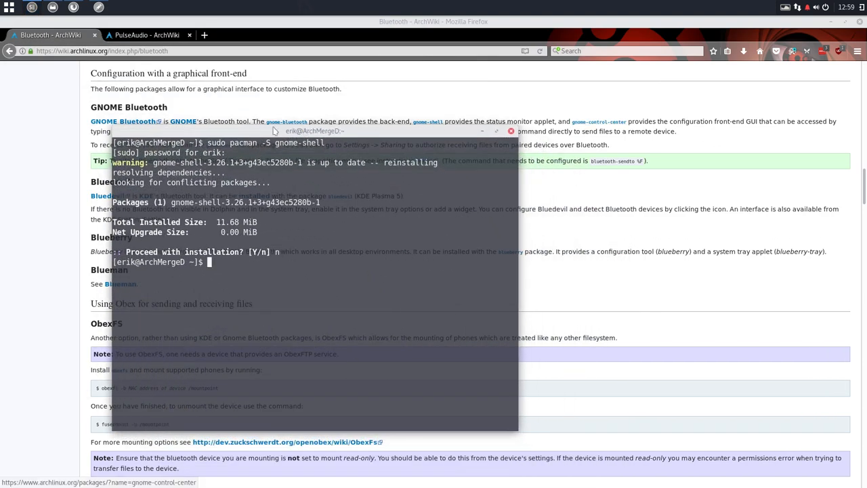
Step: Launch Settings from Whisker menu's System Tools, then close it and the terminal window
left_click(9, 7)
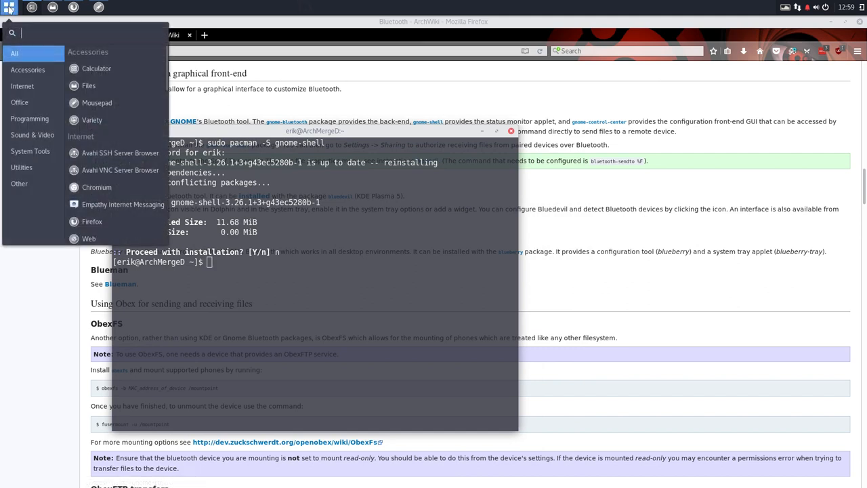
left_click(24, 167)
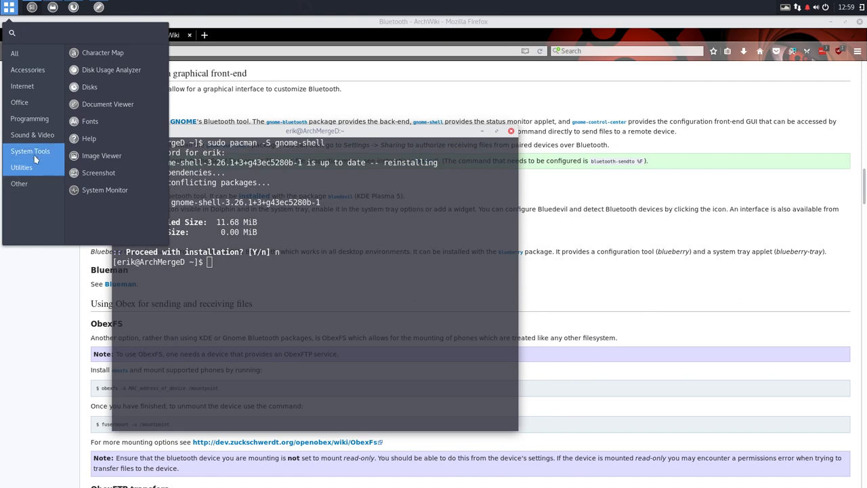
left_click(94, 86)
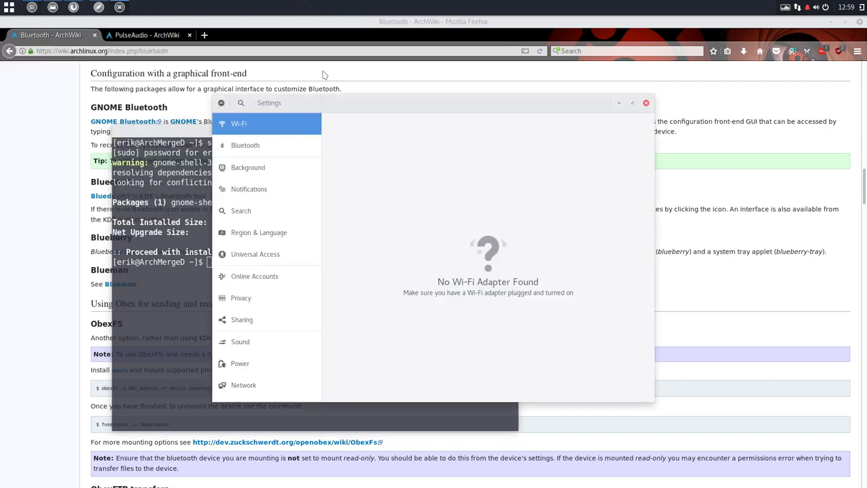
left_click(646, 103)
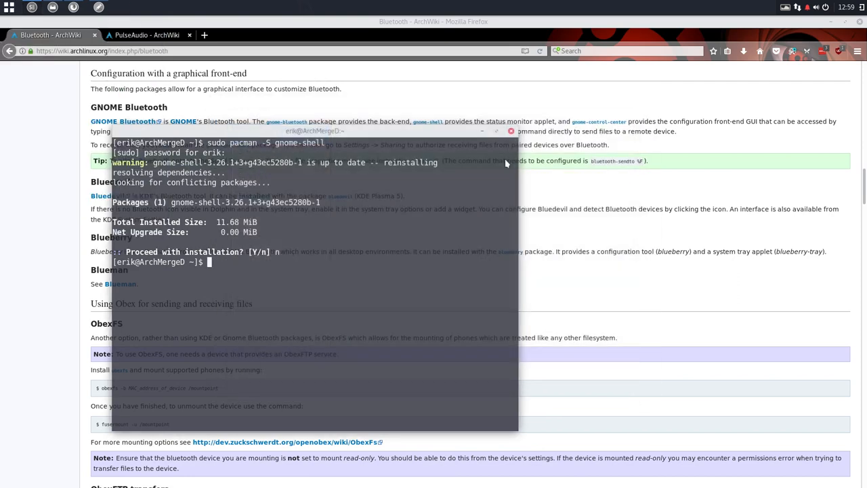
left_click(511, 131)
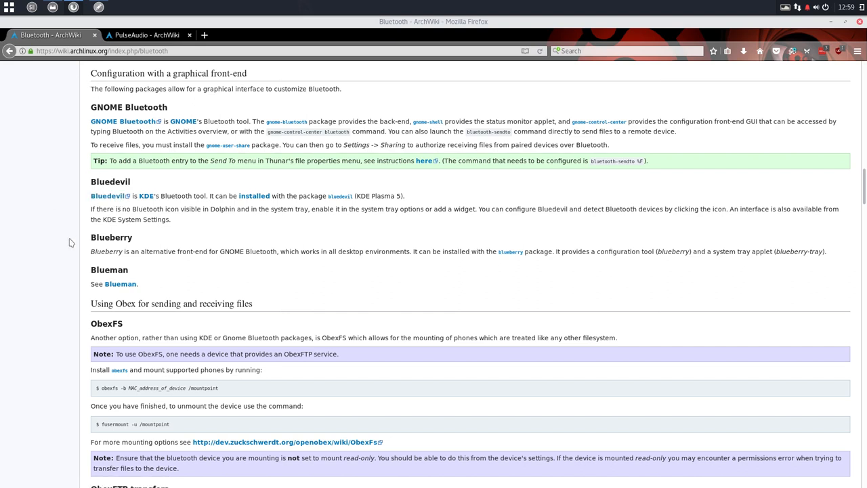
Step: Find 'bluez' on the Bluetooth page and step through matches to bluez-hid2hci, then launch a terminal
key("ctrl+f")
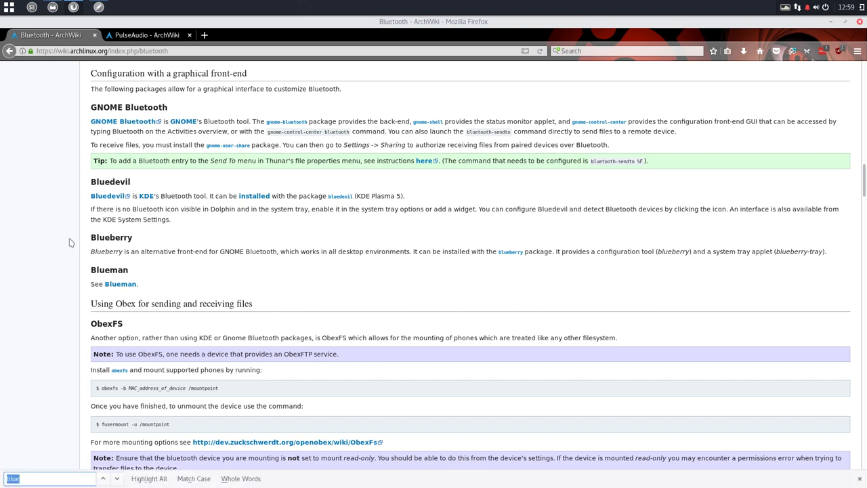
type("blue")
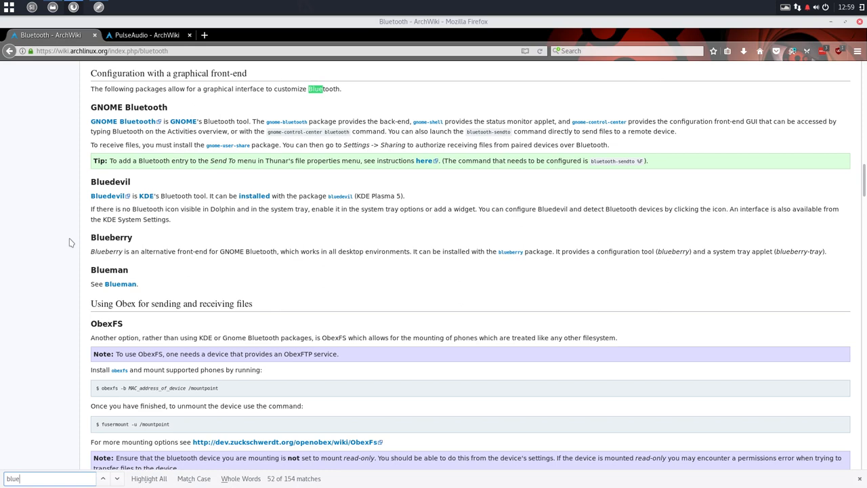
type("z")
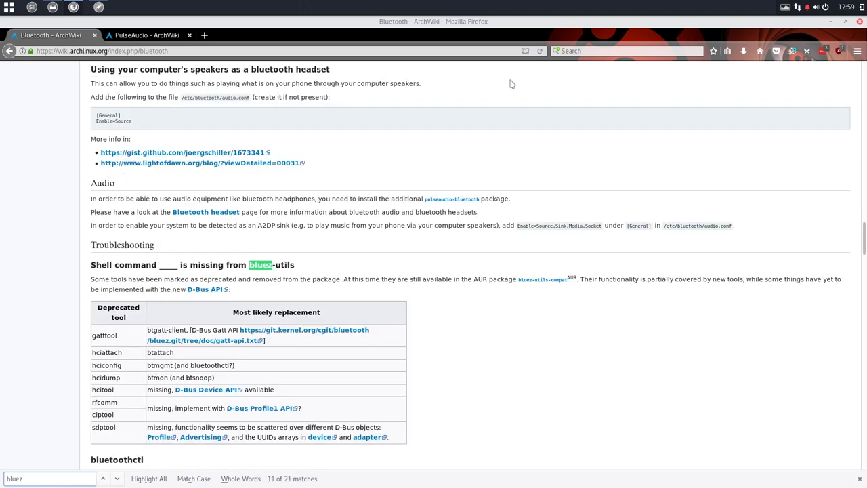
left_click(118, 479)
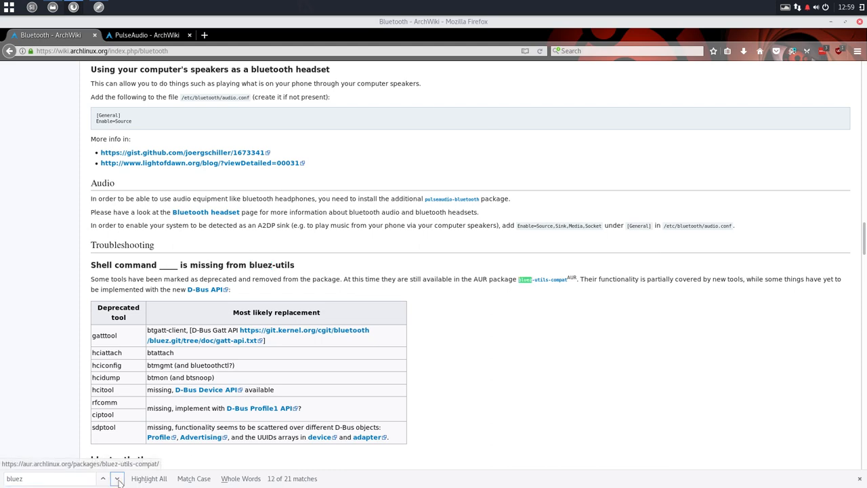
left_click(118, 479)
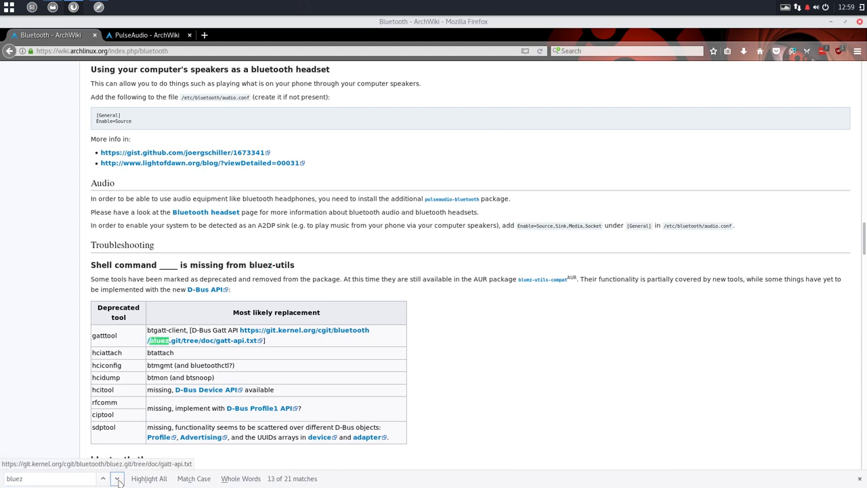
left_click(118, 478)
left_click(118, 479)
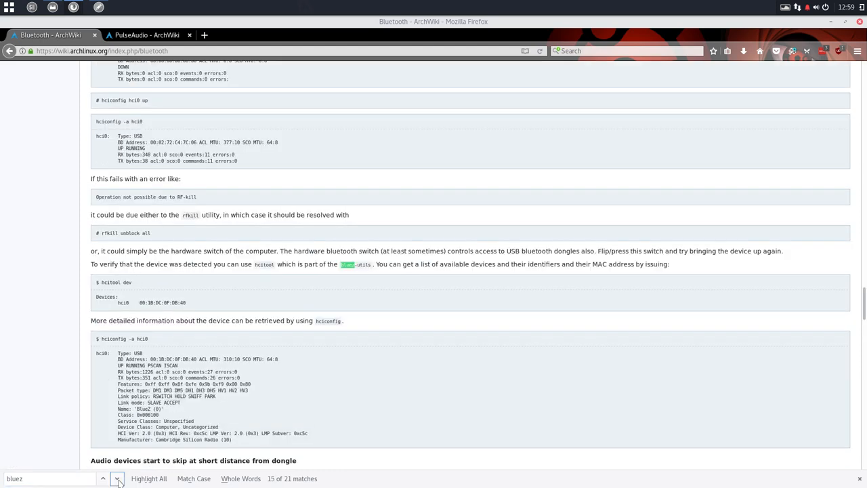
left_click(117, 479)
left_click(118, 479)
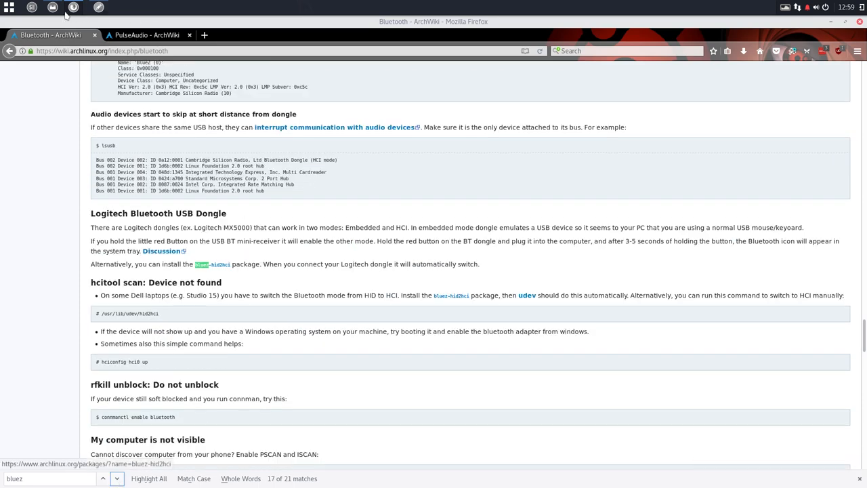
left_click(32, 7)
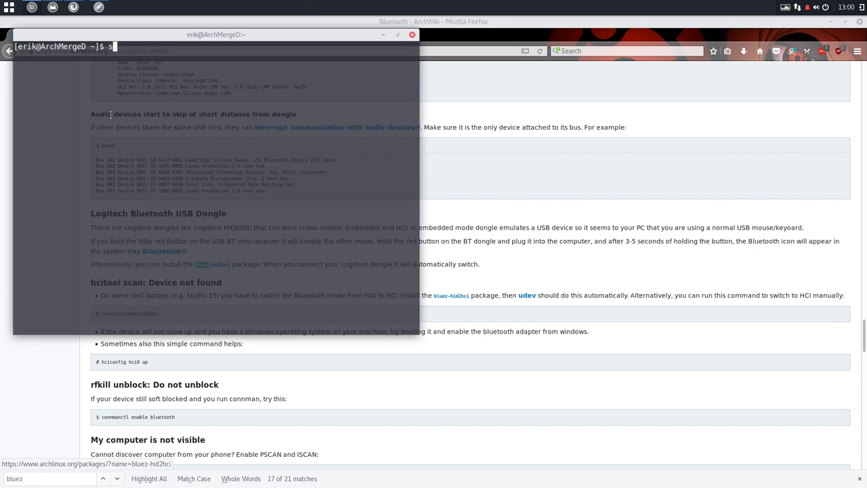
type("suod")
Step: Tab-complete 'sudo pacman -S blue' to list matching packages, centre the terminal and minimize Firefox
key("BackSpace")
key("BackSpace")
type("do pacman ")
type("-S blue")
key("Tab")
key("Tab")
key("Tab")
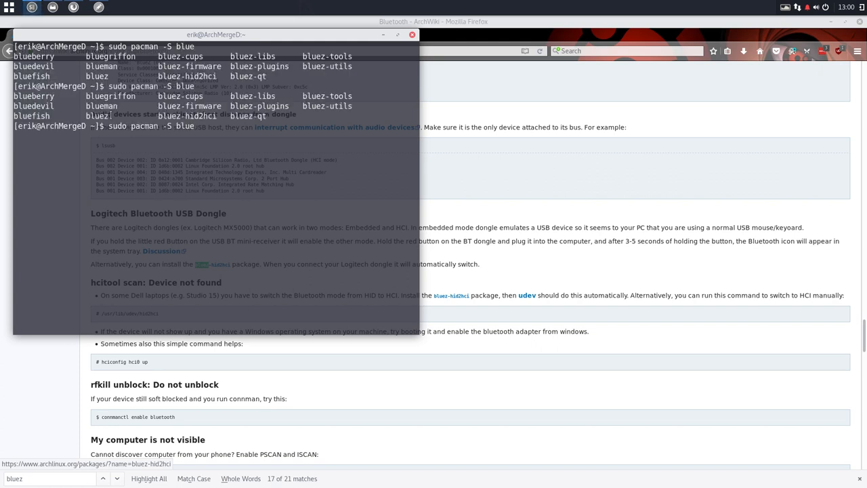
mouse_move(206, 42)
left_mouse_down()
mouse_move(535, 127)
mouse_move(311, 71)
left_mouse_up()
left_click(827, 23)
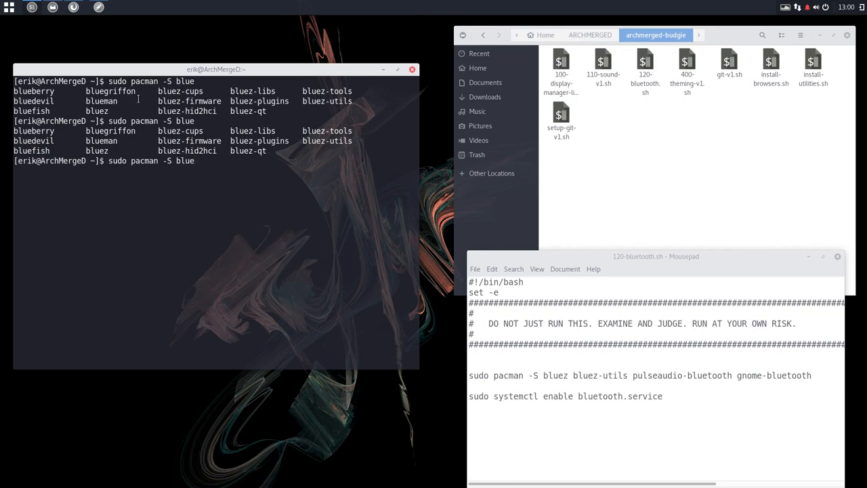
Step: Highlight bluez, bluez-utils, bluez-firmware, bluez-libs and blueberry in the list, then start adding bluez-utils to the script
double_click(95, 111)
left_click_drag(302, 101, 354, 101)
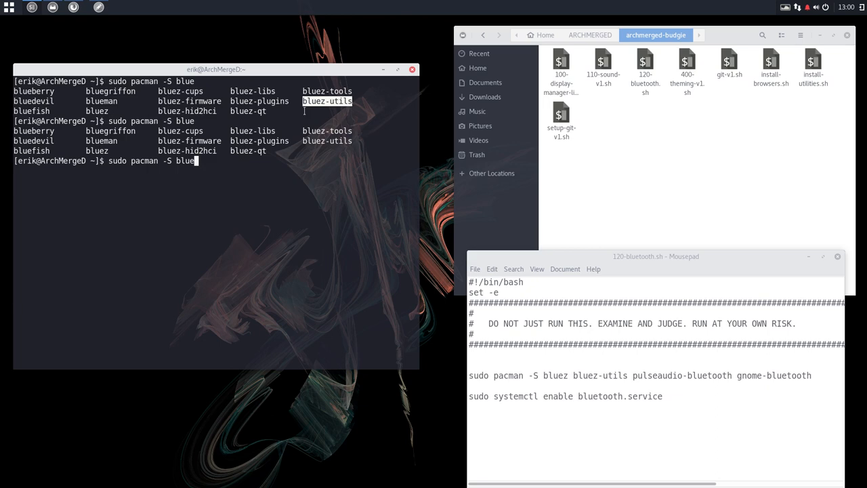
left_click_drag(157, 101, 219, 101)
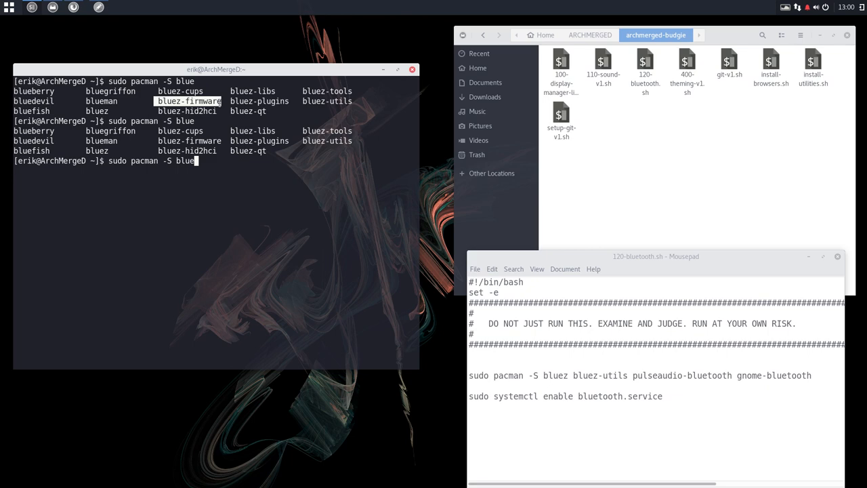
left_click_drag(231, 90, 276, 90)
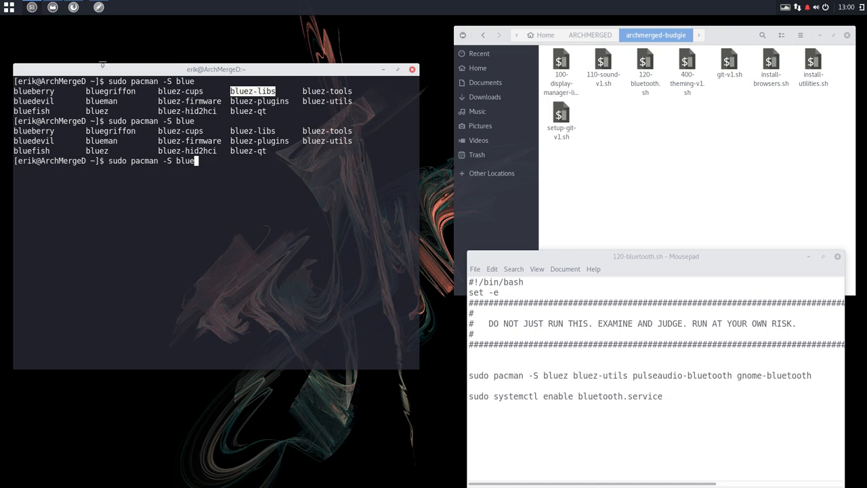
mouse_move(110, 59)
left_mouse_down()
mouse_move(123, 56)
mouse_move(112, 40)
left_mouse_up()
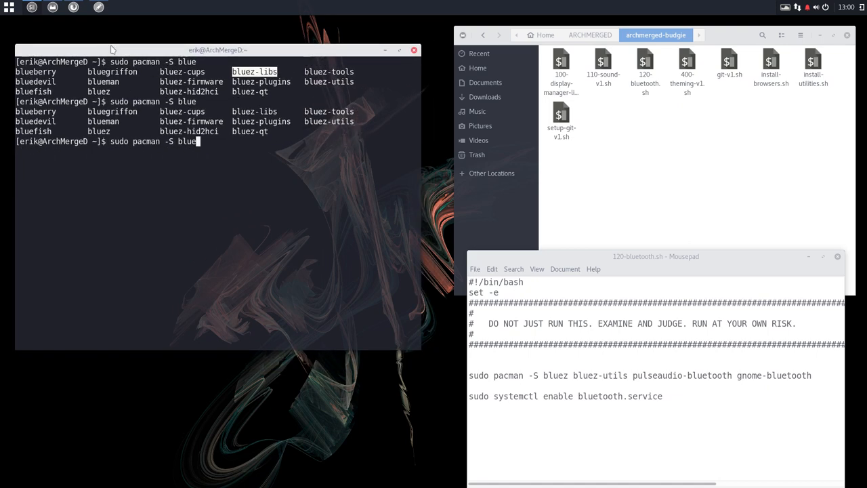
left_click(36, 74)
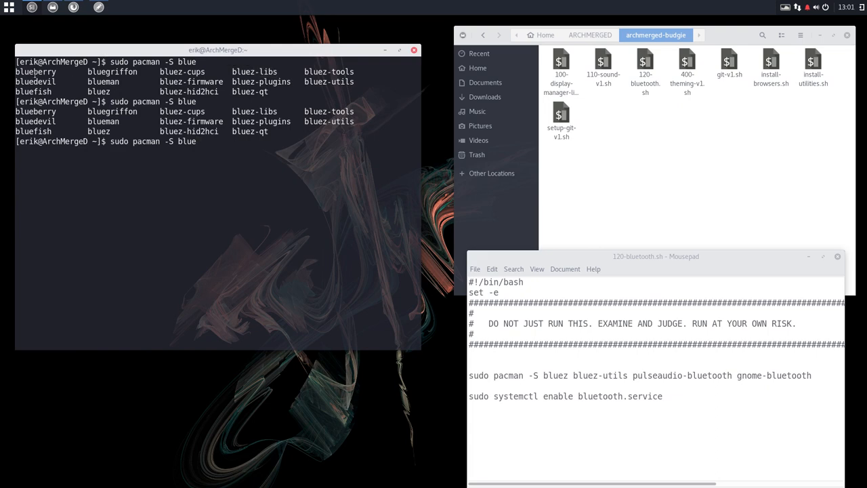
left_click_drag(16, 72, 61, 72)
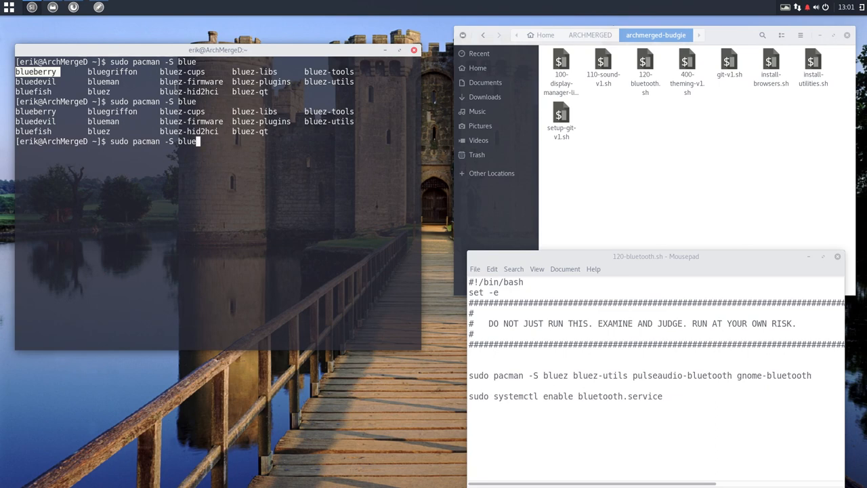
left_click(811, 375)
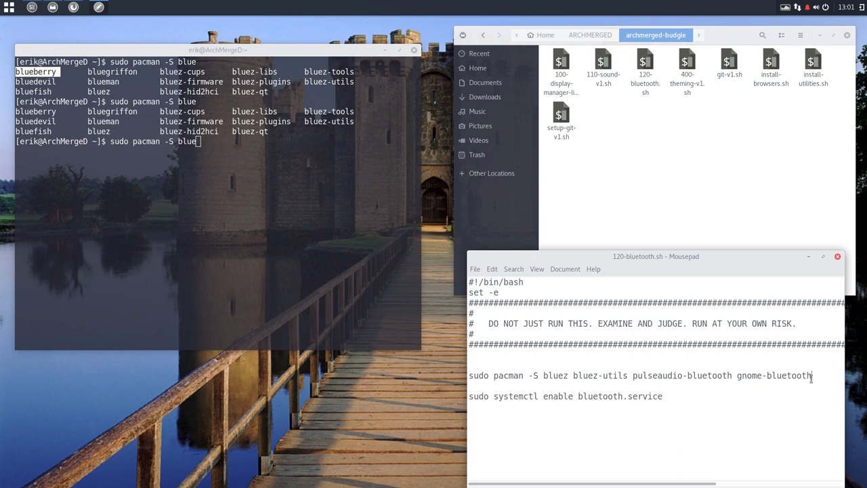
type("bluez-utils ")
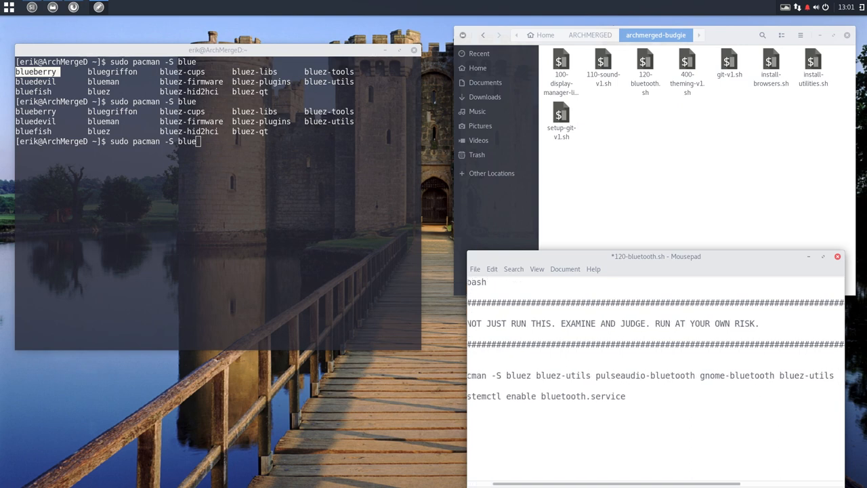
type("blu")
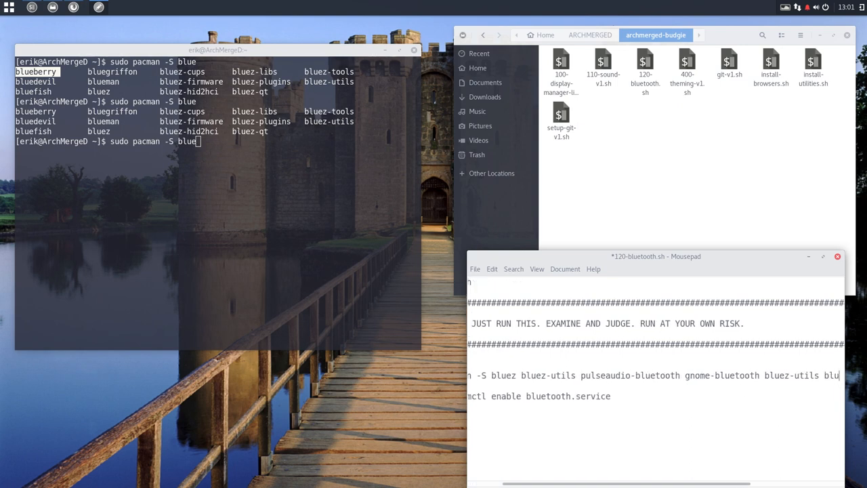
type("ez")
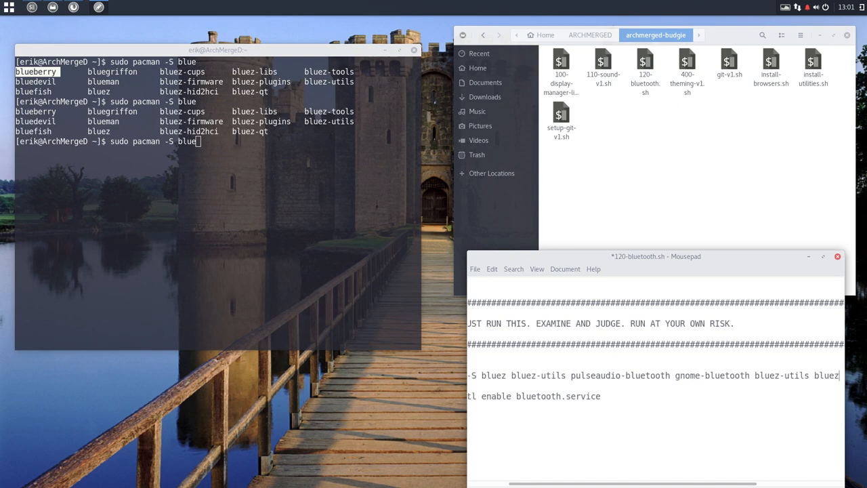
type("-libs")
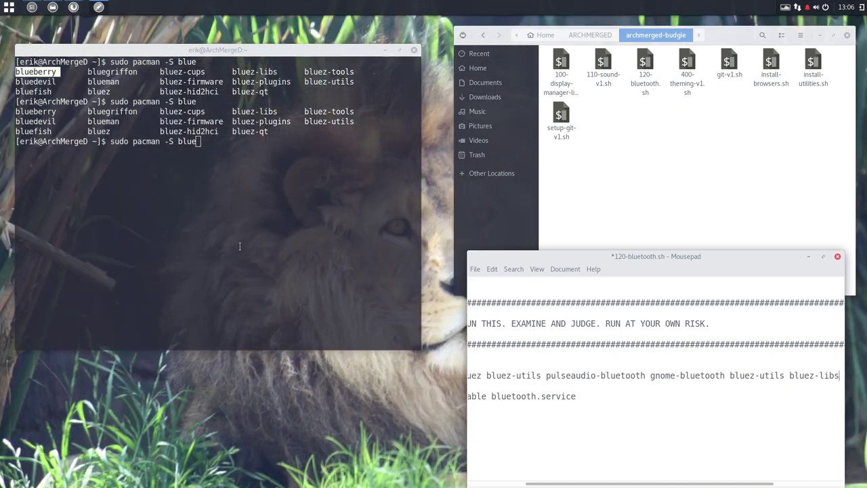
Step: Rearrange the terminal and script editor windows to make room for the file manager
left_click(239, 246)
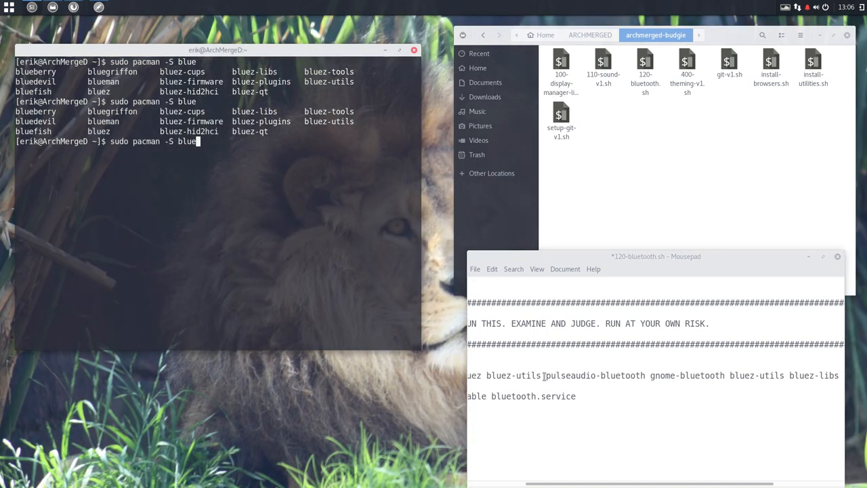
left_click_drag(535, 484, 474, 485)
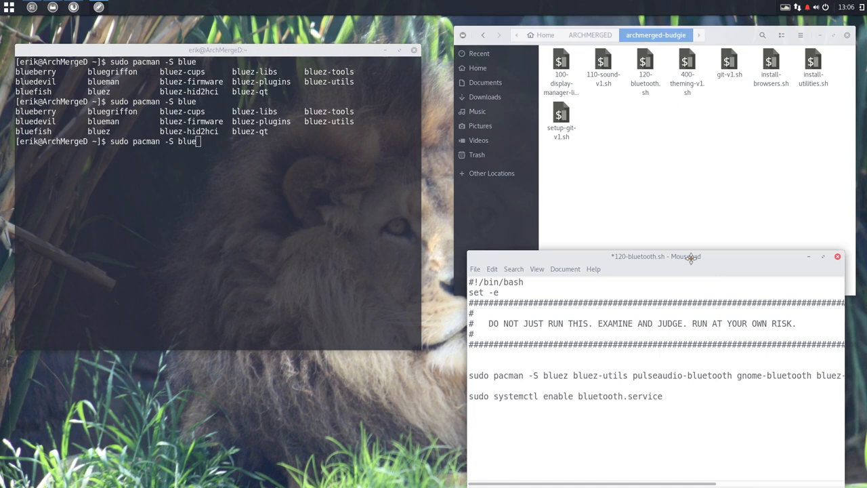
left_click_drag(692, 258, 696, 234)
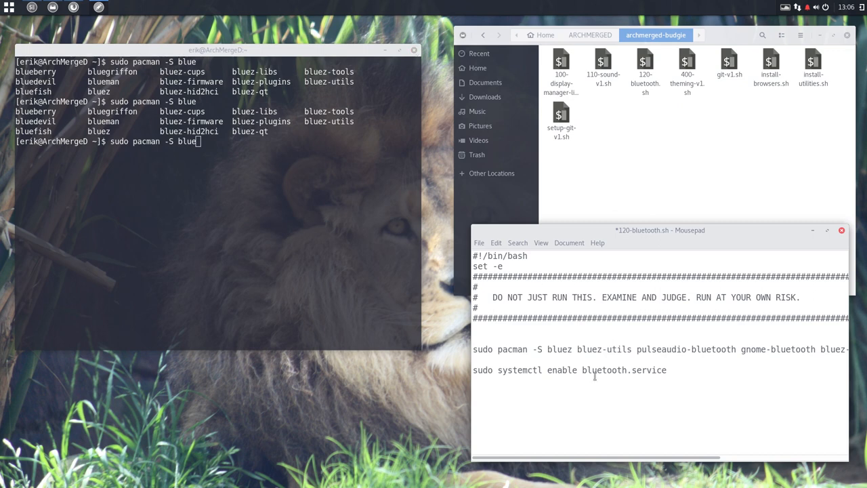
mouse_move(715, 459)
left_mouse_down()
mouse_move(769, 460)
mouse_move(731, 455)
left_mouse_up()
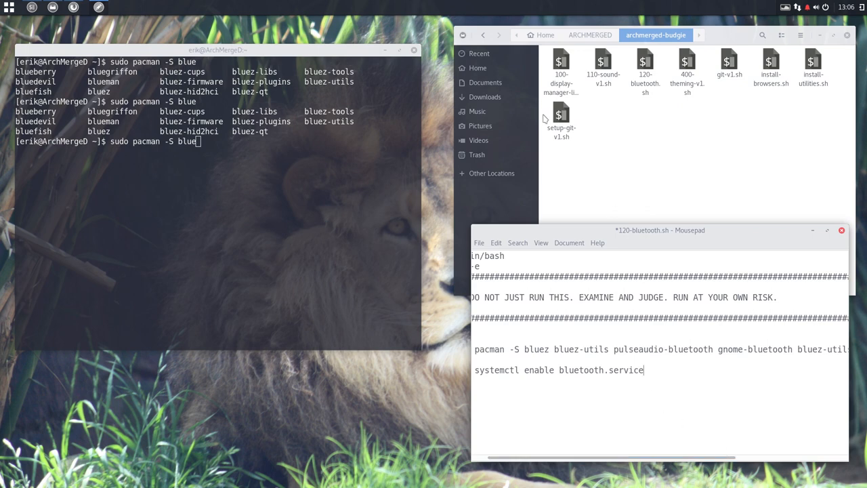
Step: Go up to ARCHMERGED and open the amd-budgie folder showing 120-bluetooth-v1.sh and related scripts
left_click(673, 173)
left_click(587, 38)
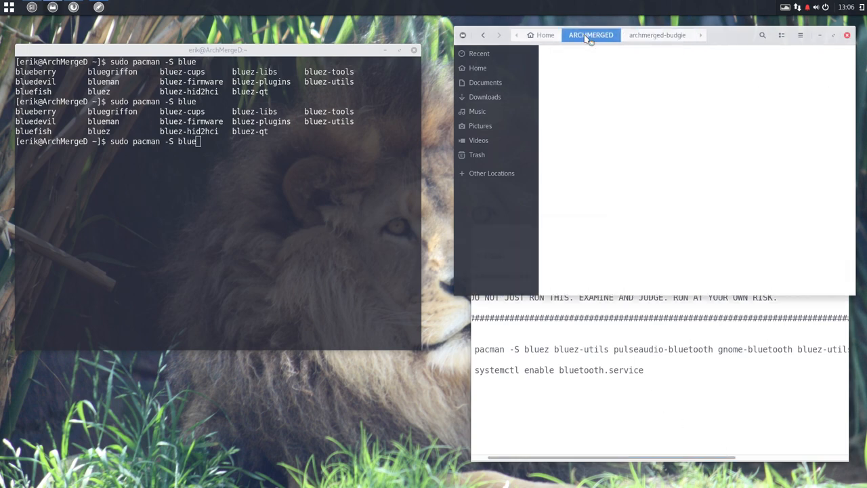
left_click(561, 61)
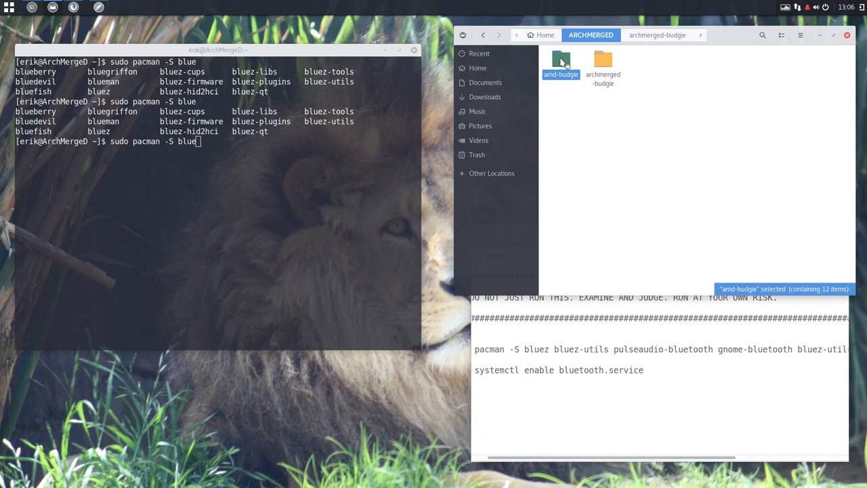
double_click(561, 61)
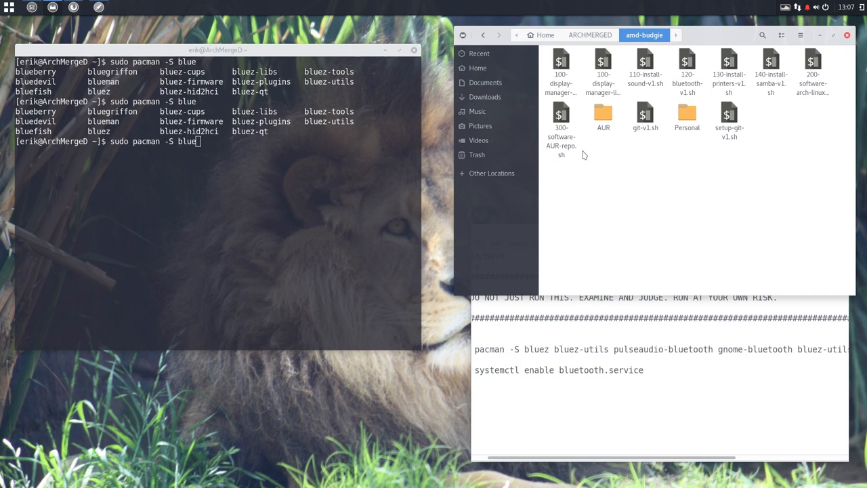
Step: Run 'git pull' in a terminal from amd-budgie, updating 120-bluetooth-v1.sh, then close the terminal
right_click(645, 180)
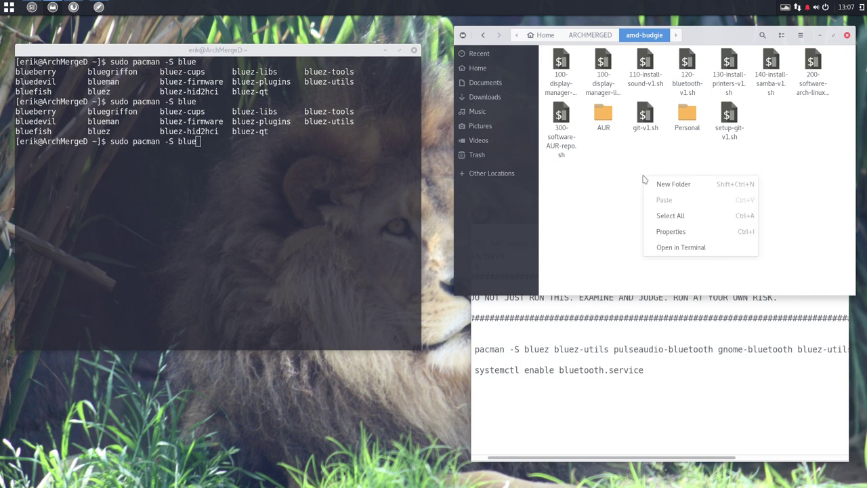
left_click(691, 248)
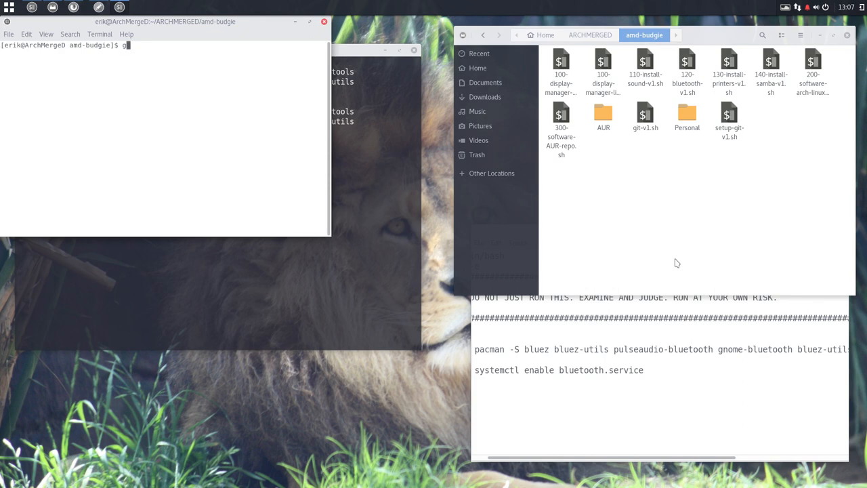
type("git pull")
key("Return")
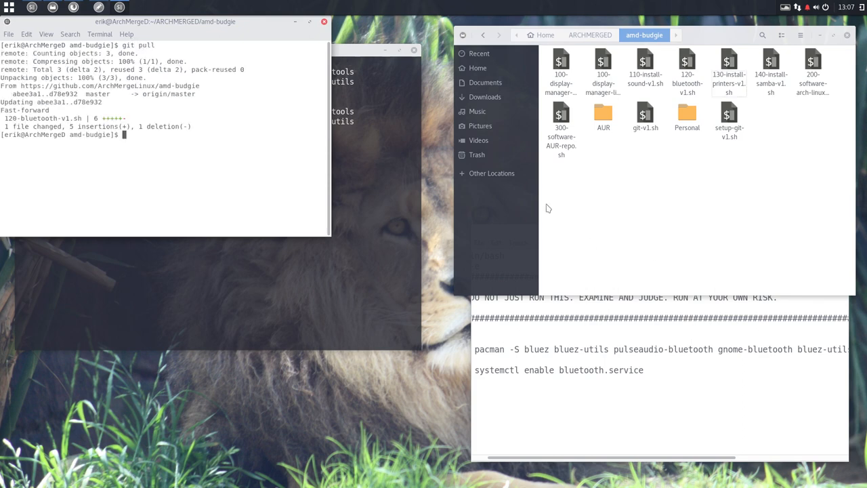
left_click_drag(8, 118, 82, 118)
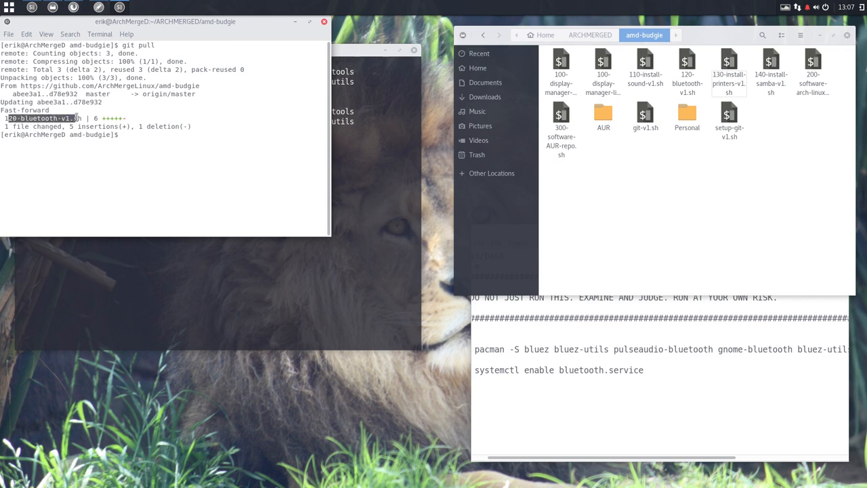
left_click(324, 21)
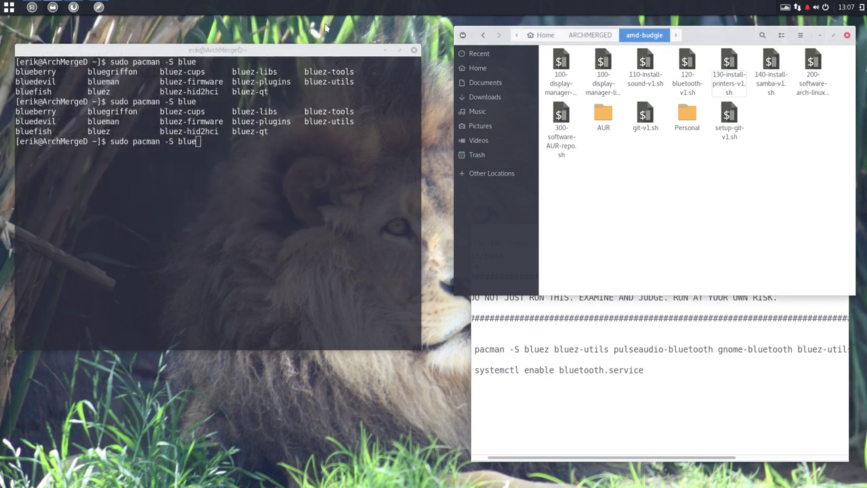
Step: Open the updated 120-bluetooth-v1.sh in Geany and maximize the editor
left_click(686, 65)
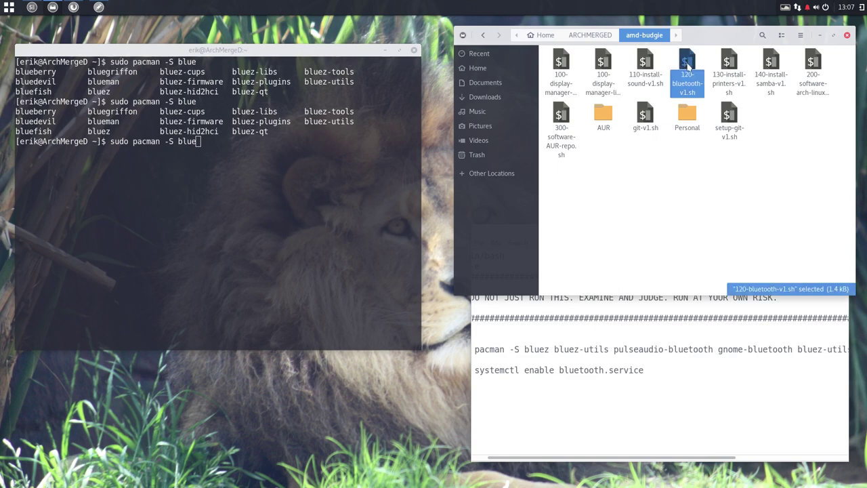
double_click(686, 65)
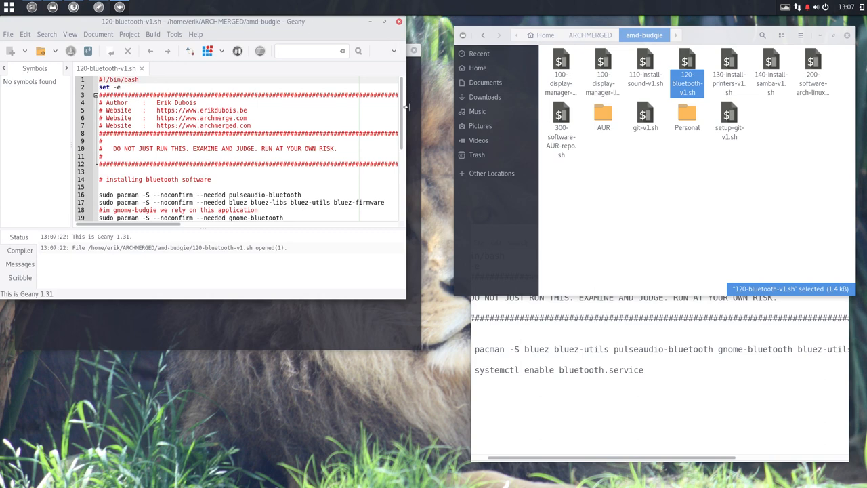
left_click(388, 22)
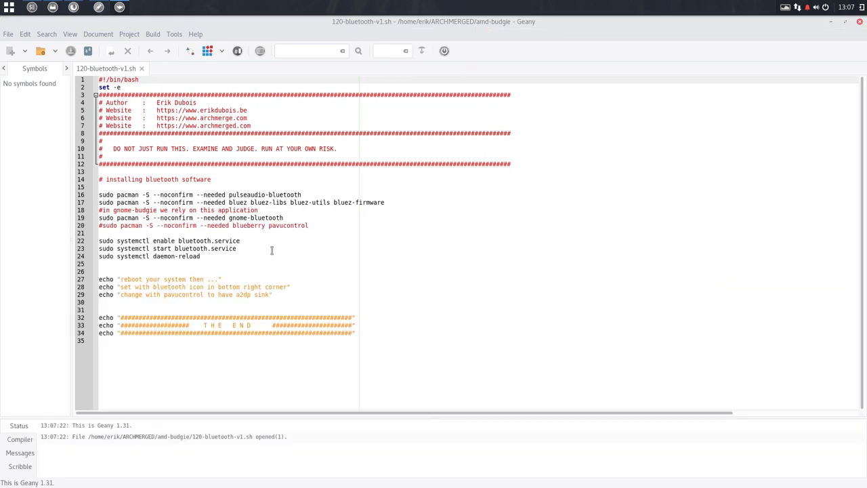
Step: Review the pulseaudio-bluetooth, bluez, blueberry and gnome-bluetooth --needed install lines, then close Geany
left_click(301, 194)
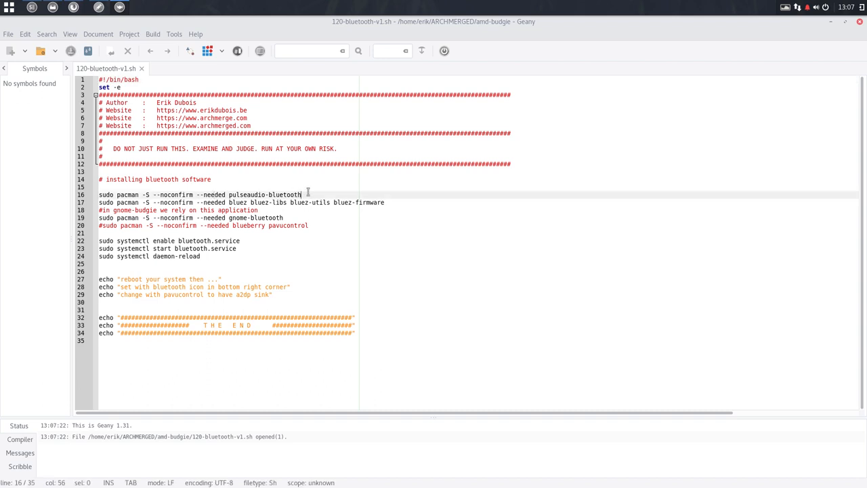
left_click_drag(301, 194, 107, 195)
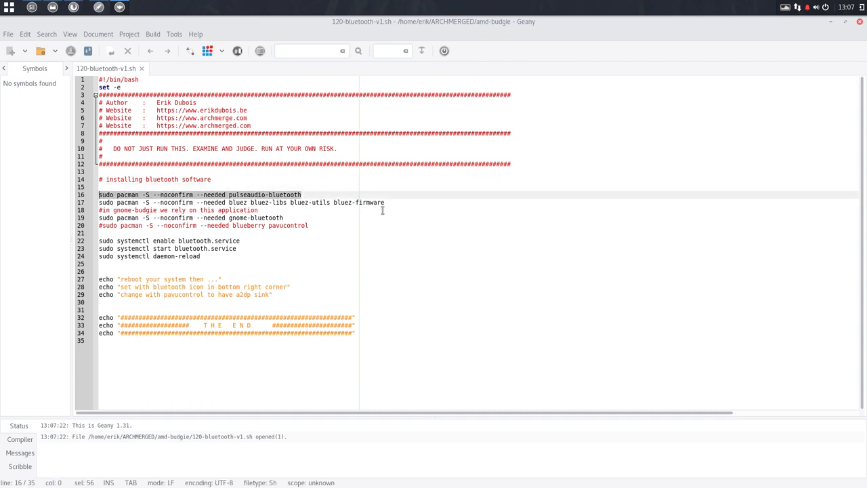
left_click_drag(394, 201, 95, 203)
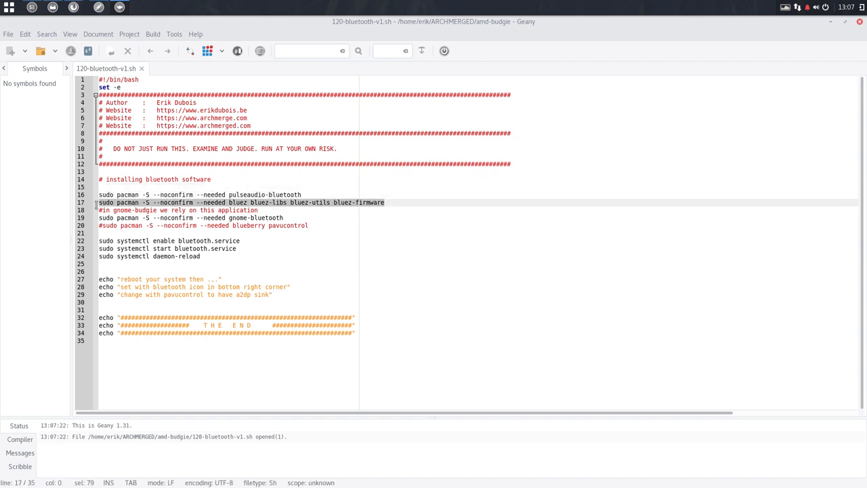
left_click_drag(308, 225, 88, 227)
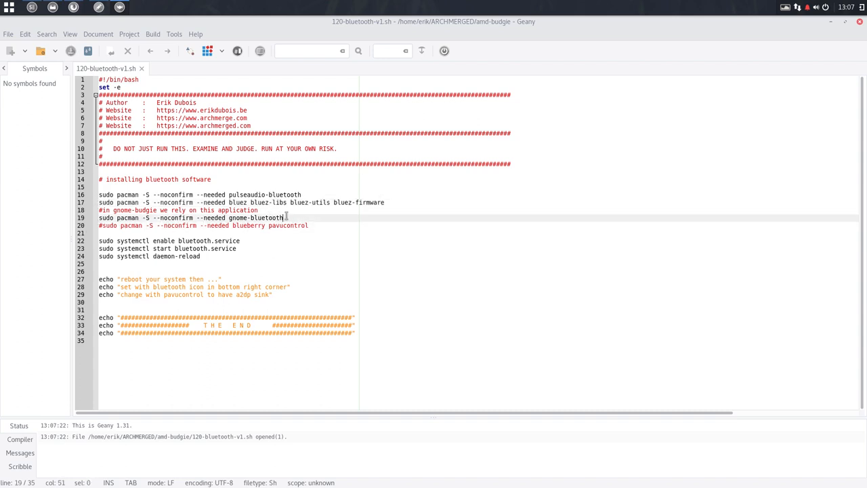
left_click_drag(286, 217, 224, 215)
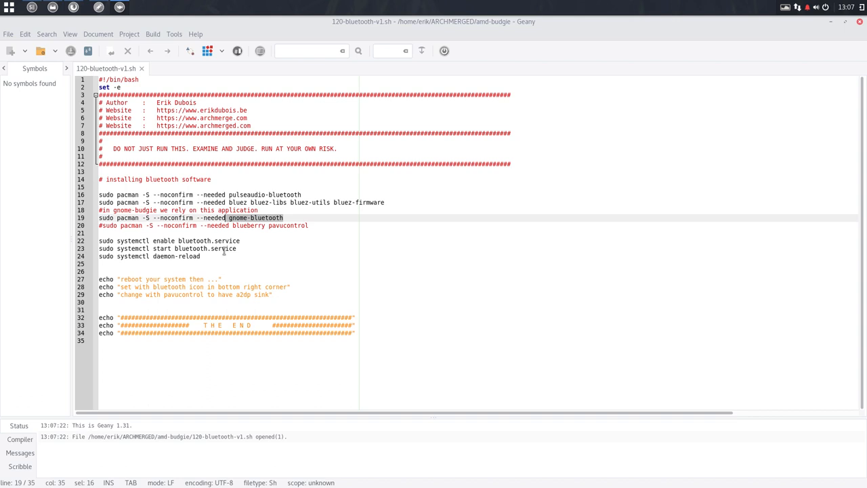
left_click(201, 218)
left_click_drag(196, 218, 226, 218)
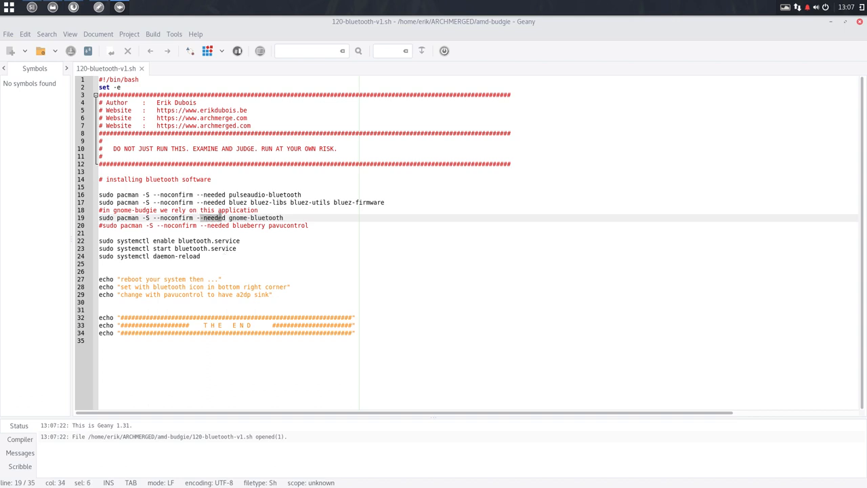
left_click(341, 233)
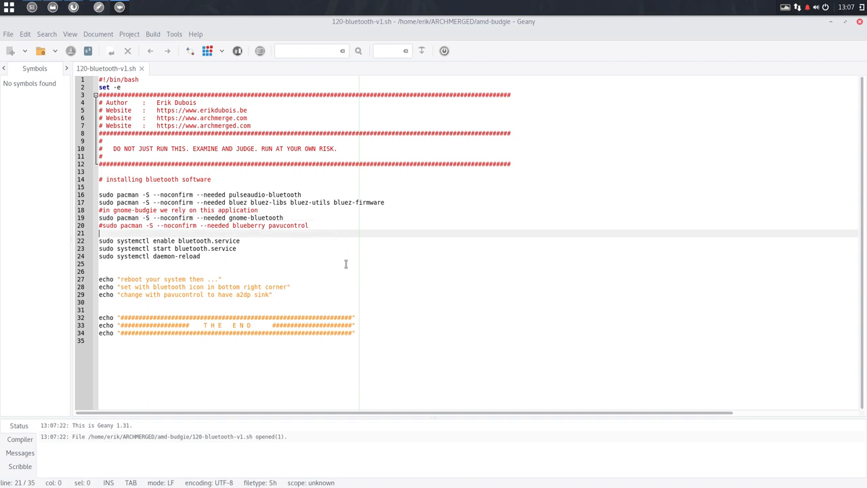
left_click(858, 23)
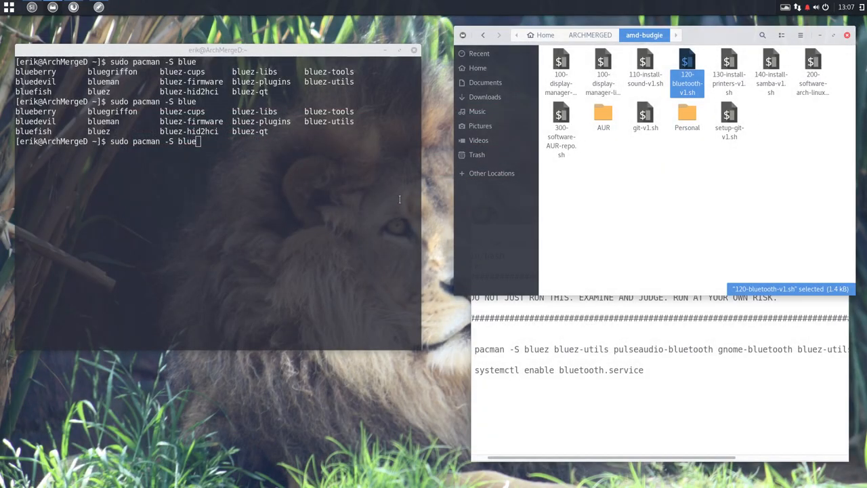
Step: Bring Mousepad's old bluetooth notes forward and reopen 120-bluetooth-v1.sh in Geany tiled on the left half
left_click(609, 387)
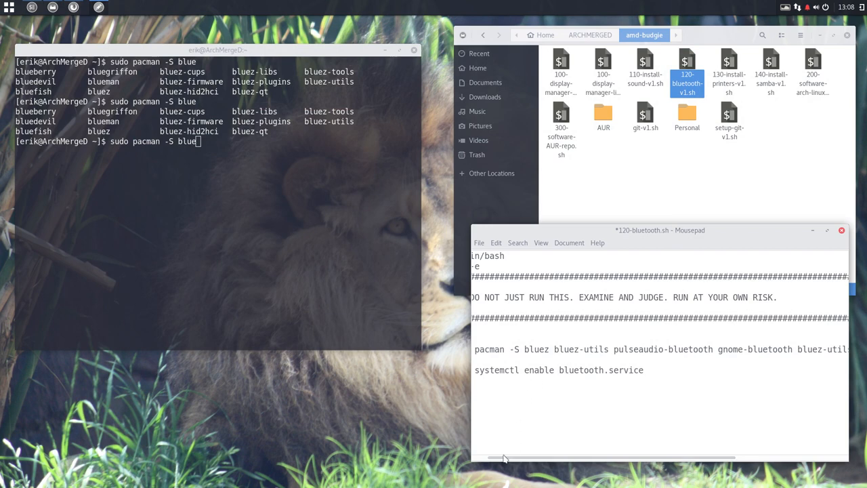
left_click_drag(511, 458, 491, 458)
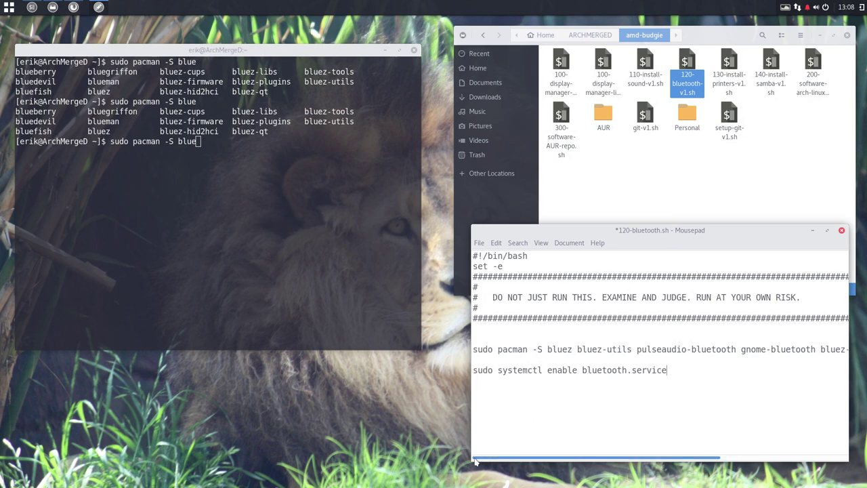
left_click(631, 348)
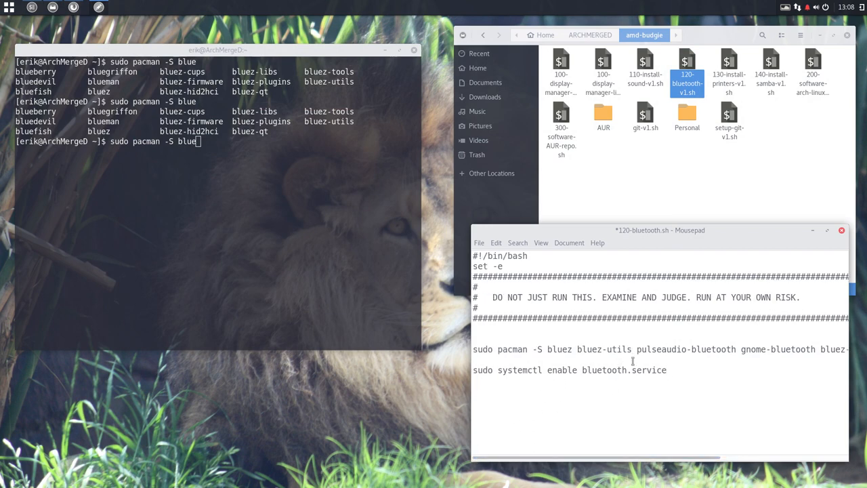
double_click(687, 72)
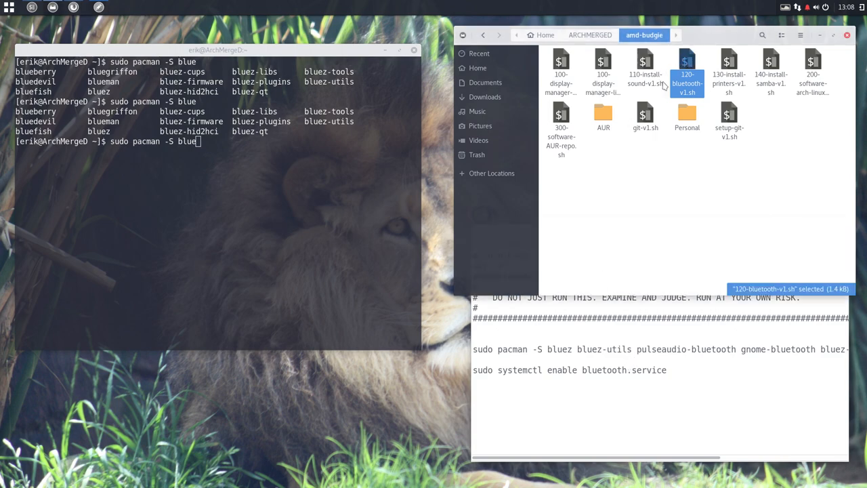
key("super+Left")
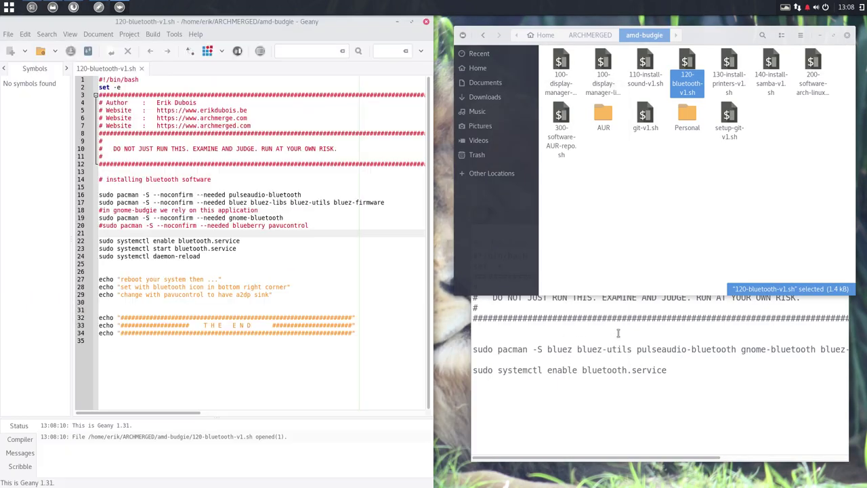
Step: Move Mousepad right and paste '--noconfirm --needed' after -S on its pacman line, tidying the spacing
left_click_drag(678, 230, 866, 232)
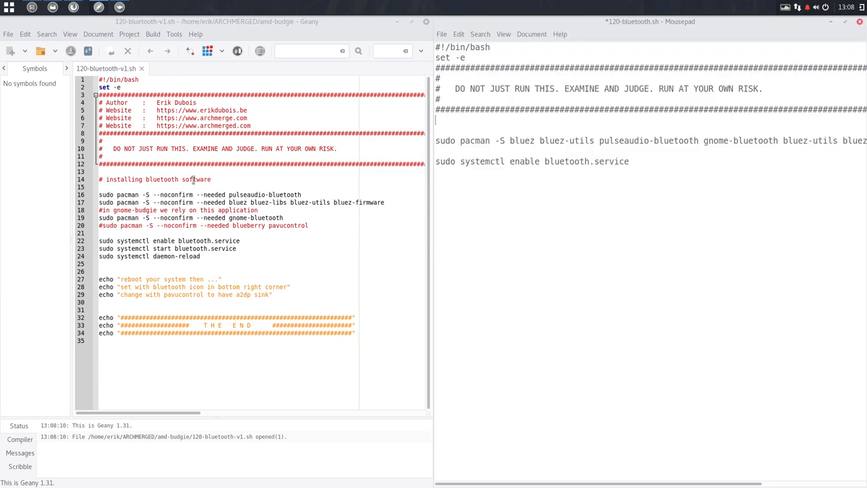
left_click_drag(150, 194, 227, 194)
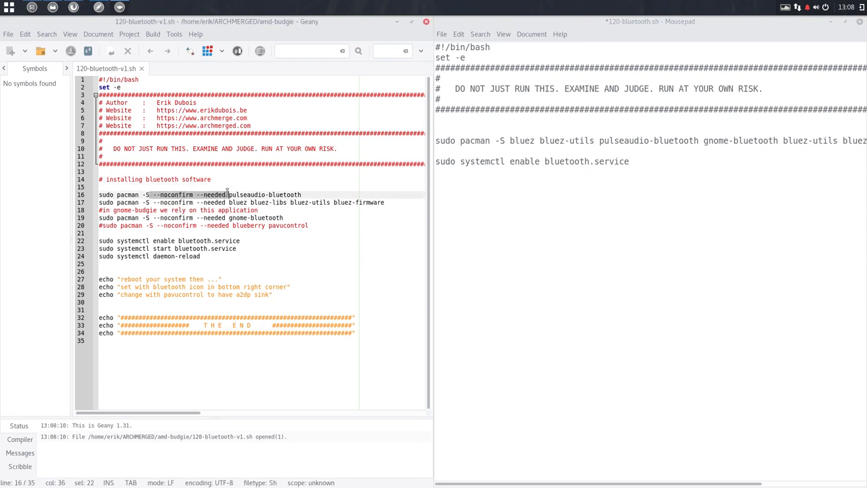
left_click(507, 140)
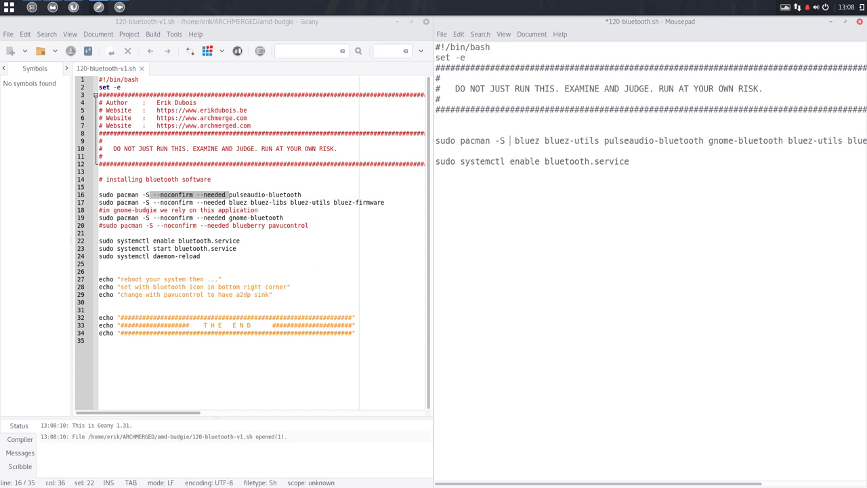
type("--noconfirm --needed")
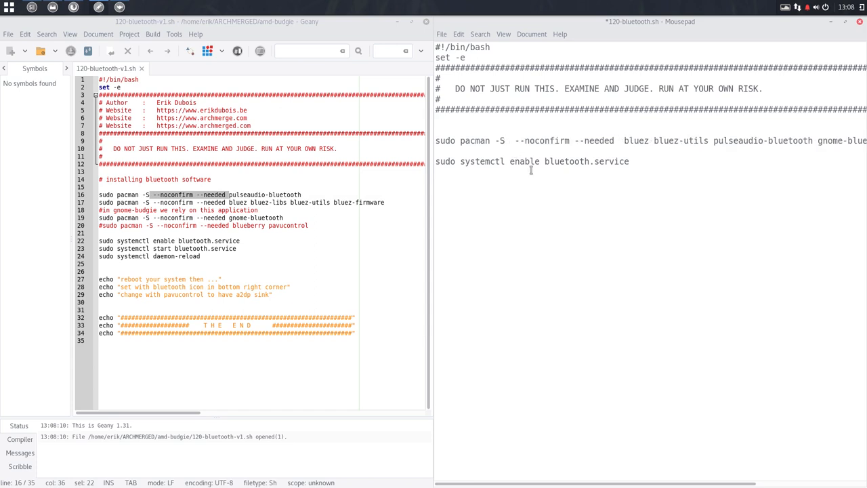
key("BackSpace")
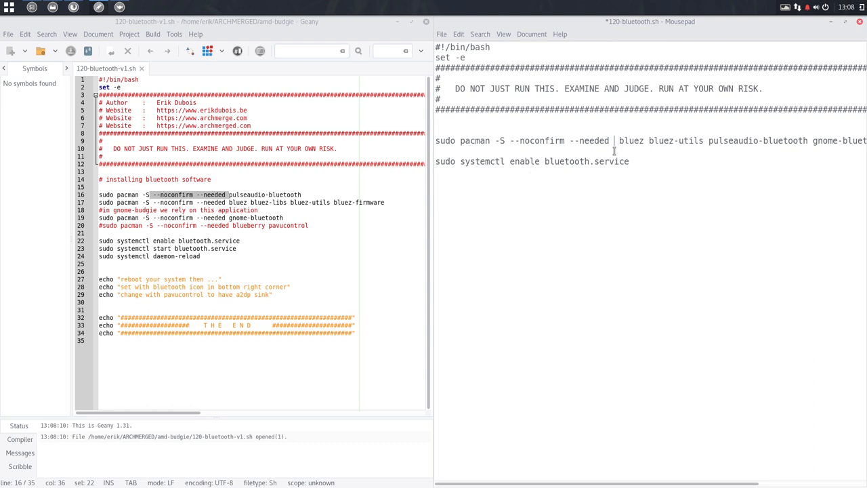
key("Delete")
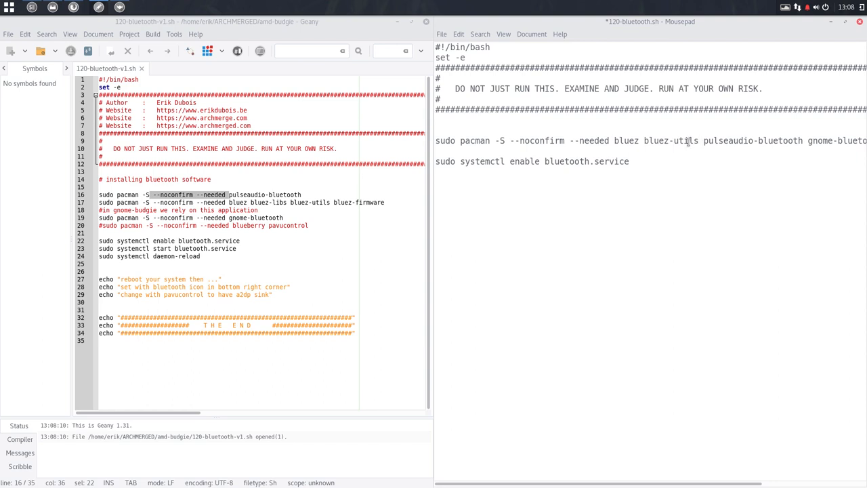
Step: Give pulseaudio-bluetooth its own 'sudo pacman -S --noconfirm --needed' line above the bluez line
left_click_drag(613, 141, 429, 141)
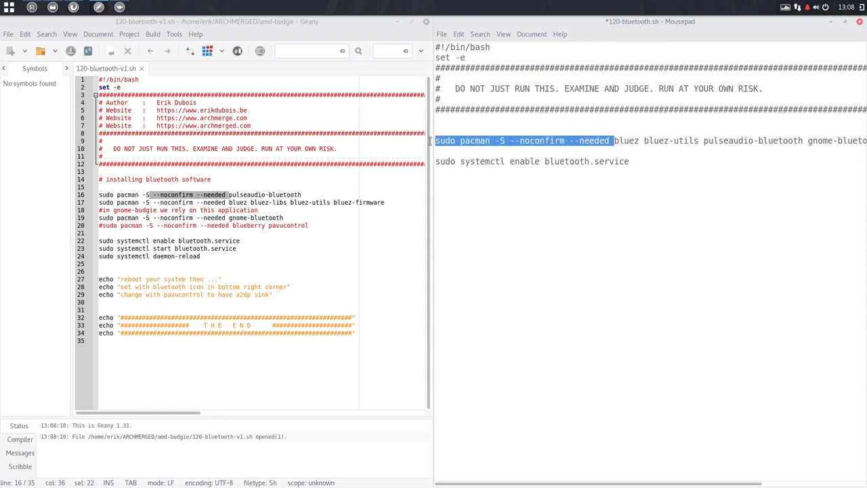
left_click(443, 131)
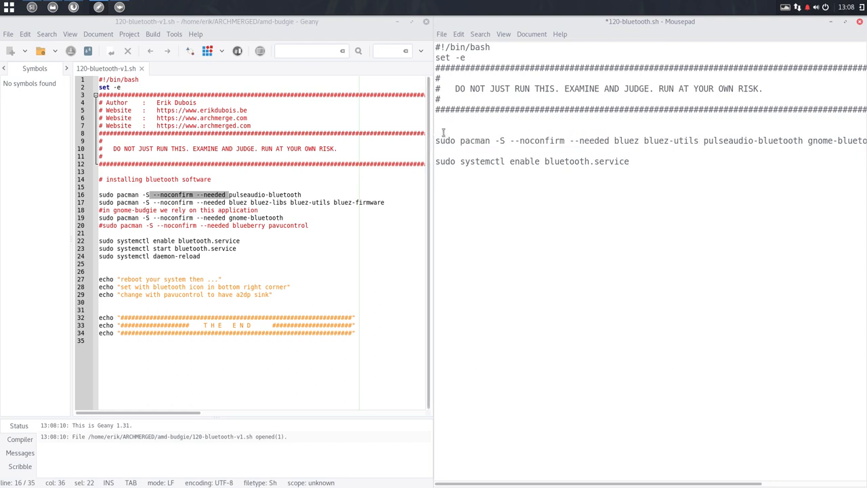
type("sudo pacman -S --noconfirm --needed")
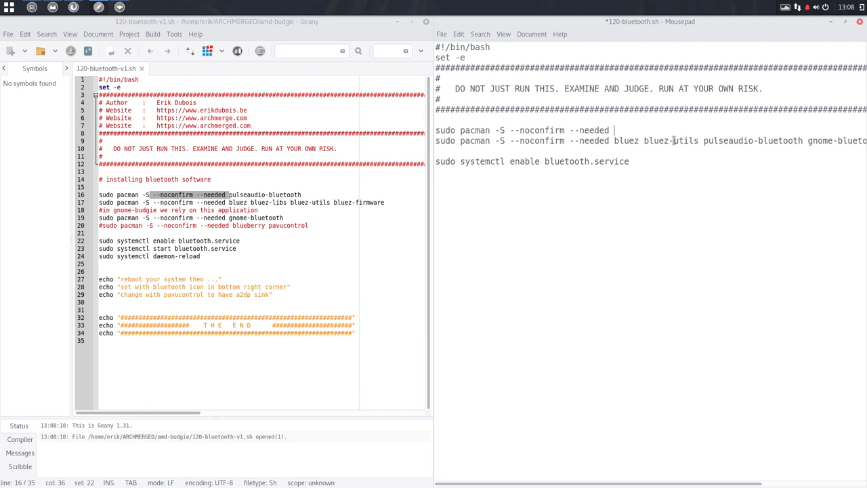
mouse_move(703, 140)
left_mouse_down()
mouse_move(845, 142)
mouse_move(803, 141)
left_mouse_up()
key("ctrl+c")
key("Delete")
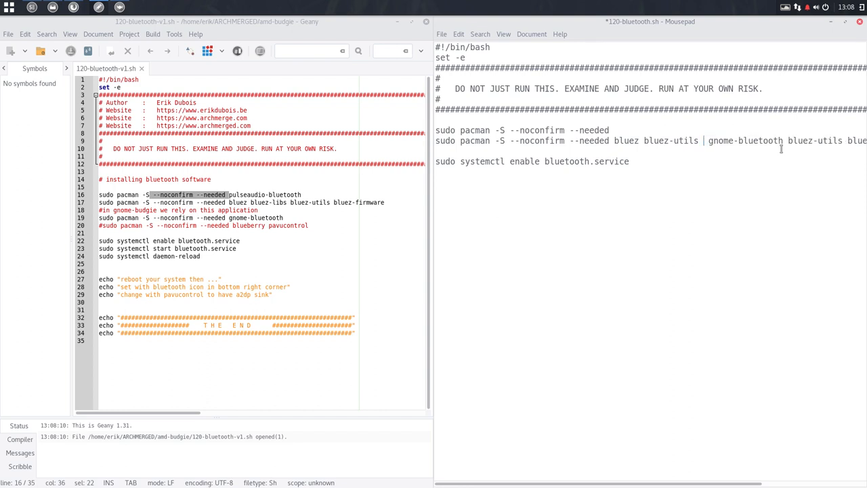
left_click(617, 133)
key("ctrl+v")
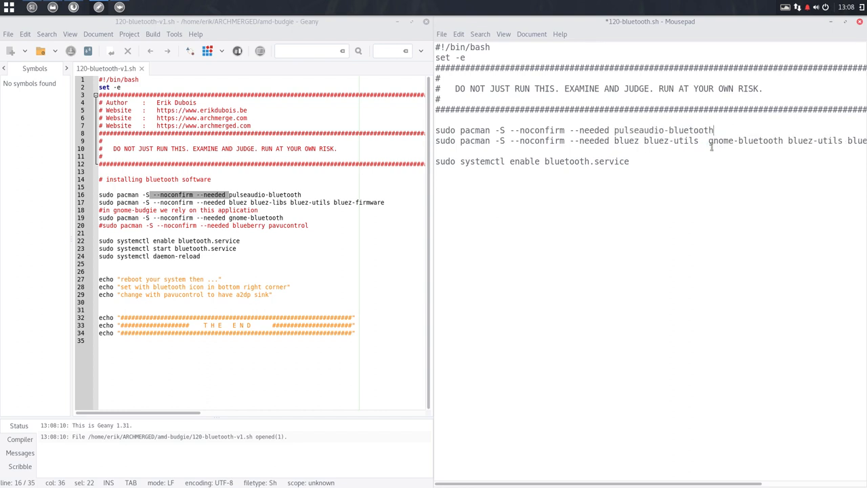
Step: Give gnome-bluetooth its own pacman install line below and remove the stray 'blu' from the bluez line
left_click_drag(709, 142, 782, 140)
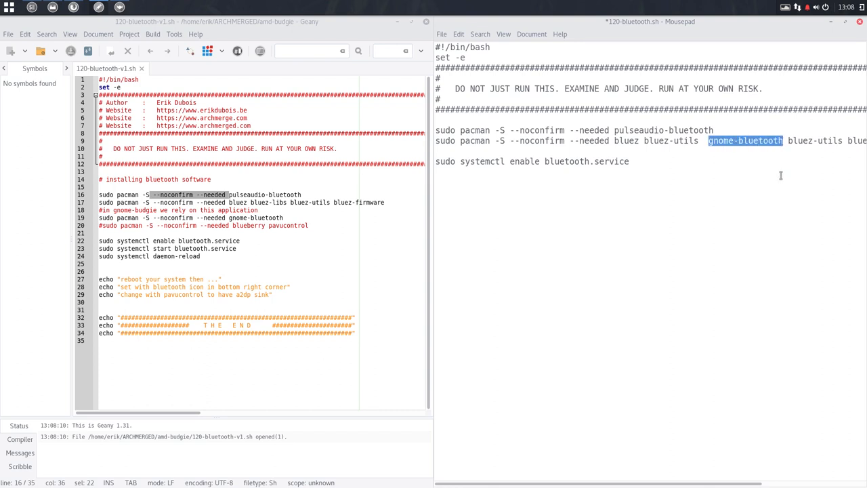
key("Delete")
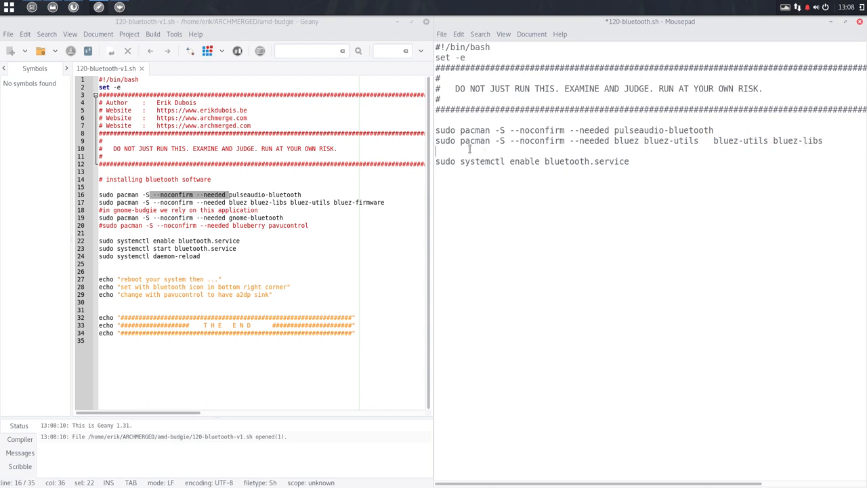
type("gnome-bluetooth")
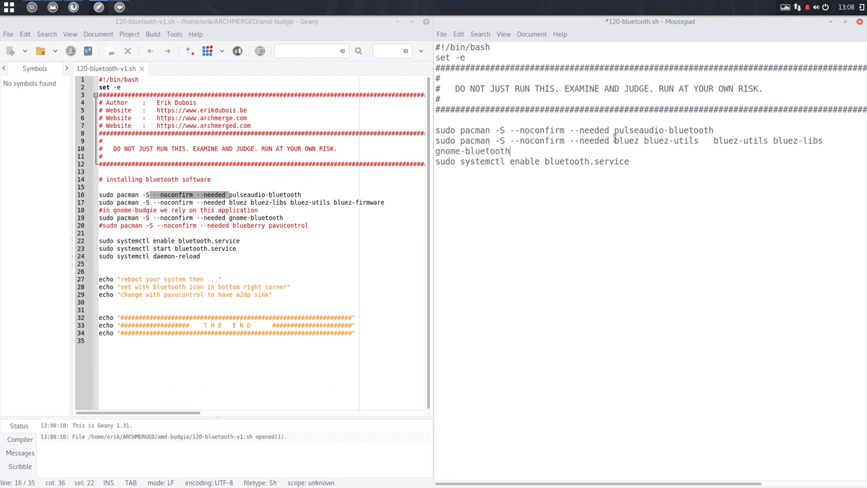
left_click_drag(614, 140, 433, 141)
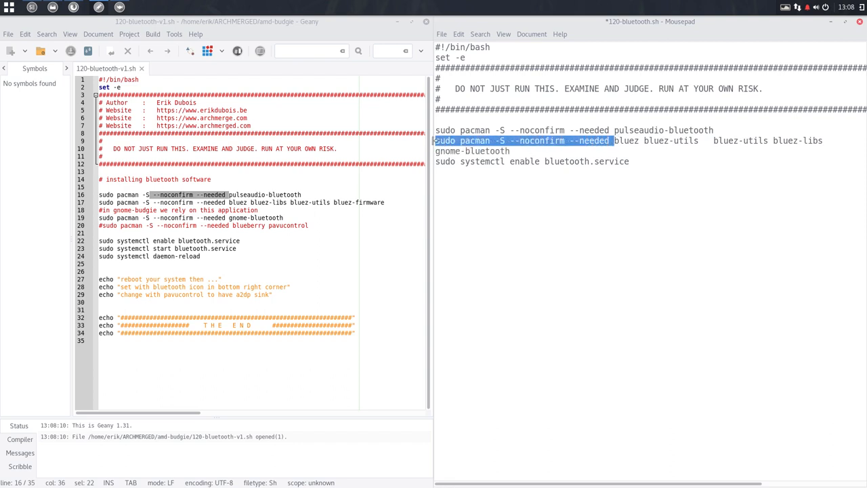
left_click(435, 153)
type("sudo pacman -S --noconfirm --needed")
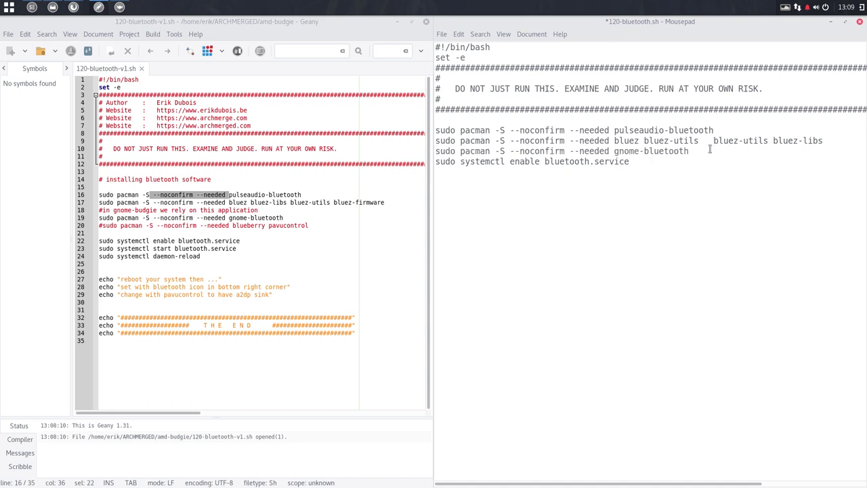
key("Delete")
key("Delete")
key("Delete")
key("Delete")
key("Delete")
key("Delete")
key("Delete")
key("Delete")
key("Delete")
key("Delete")
key("Delete")
key("Delete")
key("Delete")
key("Delete")
Step: Copy bluez-firmware from the Geany script onto the end of Mousepad's bluez line and save 120-bluetooth.sh
left_click(341, 202)
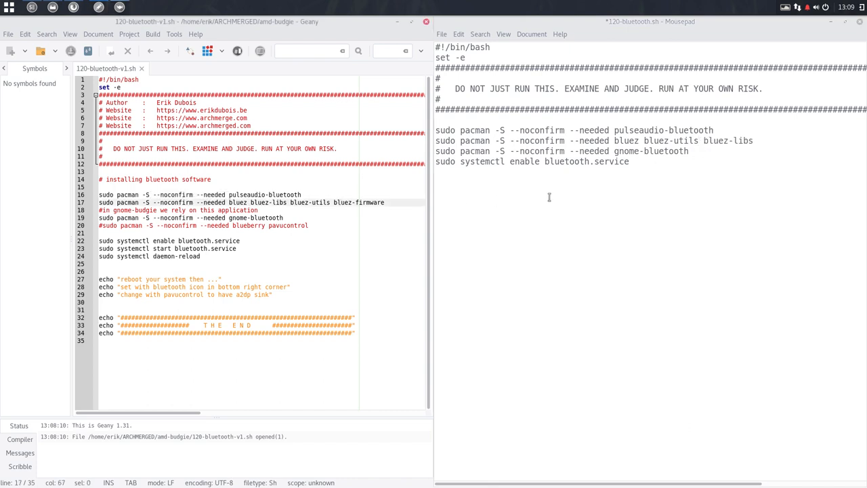
left_click_drag(333, 203, 384, 203)
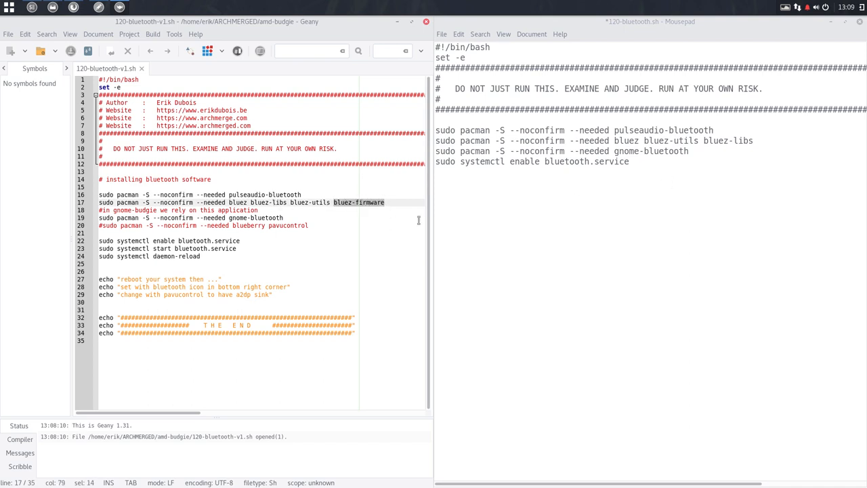
left_click(757, 142)
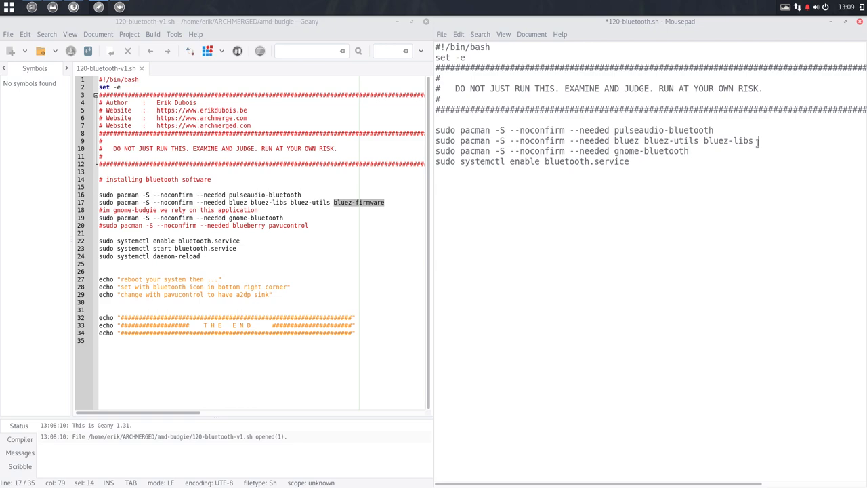
middle_click(759, 140)
key("ctrl+s")
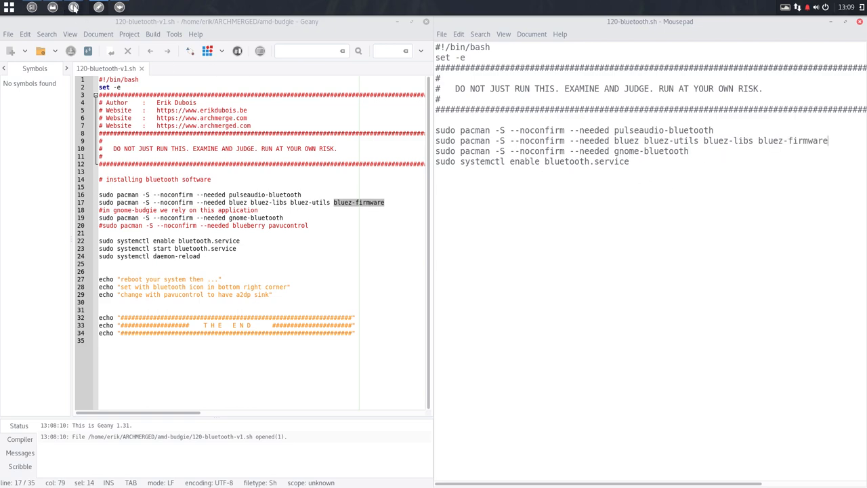
Step: Search the Bluetooth ArchWiki page for 'firmware' and step through every match
left_click(74, 7)
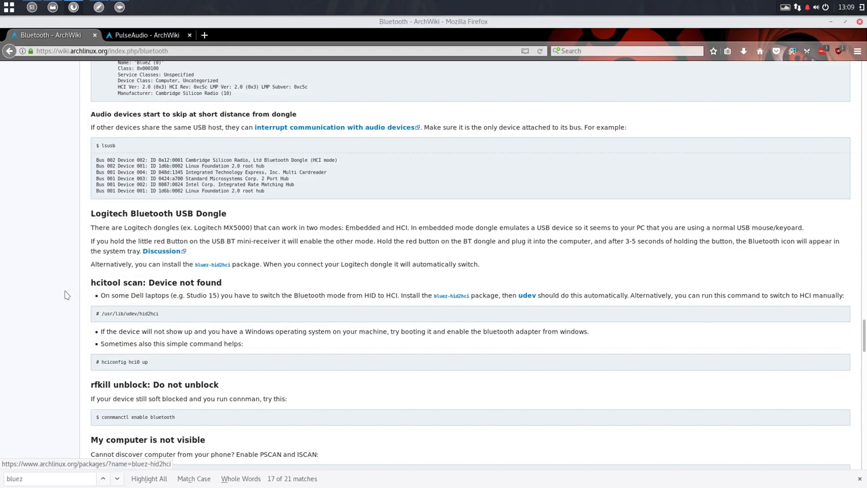
left_click(32, 479)
key("ctrl+a")
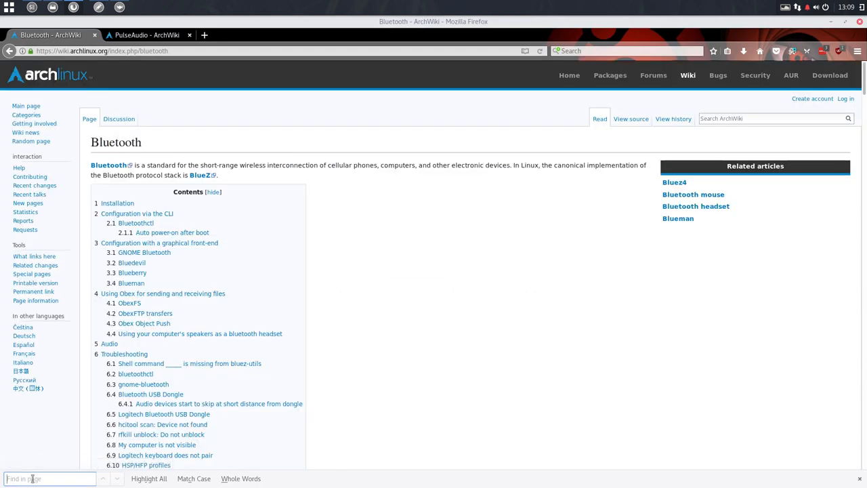
type("firmware")
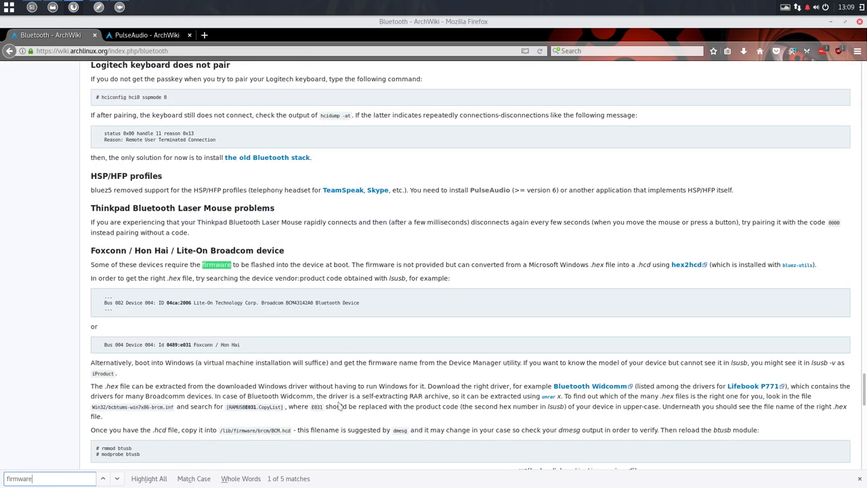
left_click(118, 479)
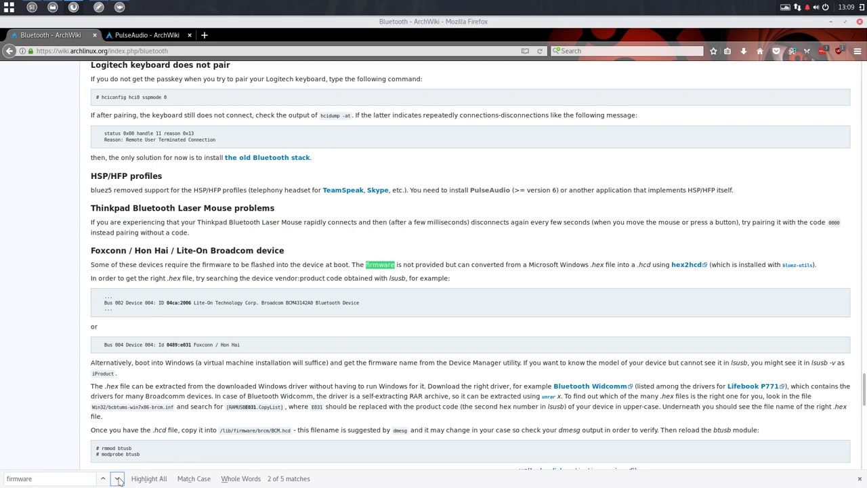
left_click(119, 479)
left_click(119, 480)
left_click(119, 480)
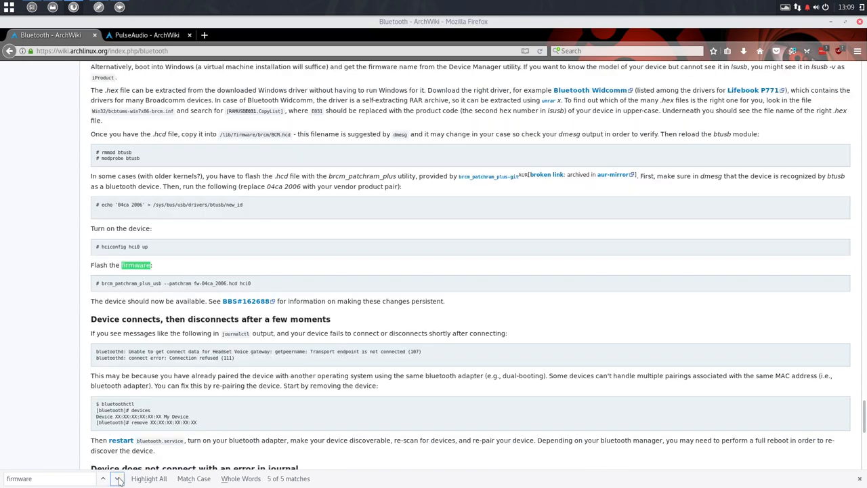
left_click(118, 479)
left_click(118, 479)
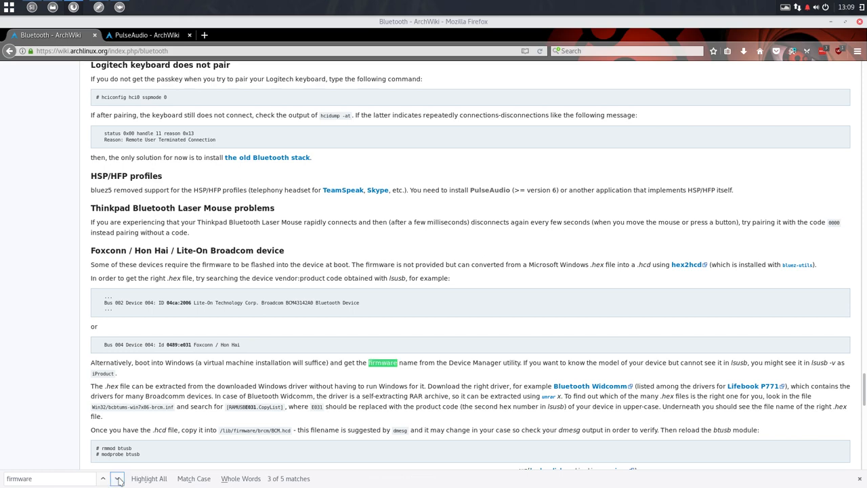
left_click(118, 479)
left_click(118, 479)
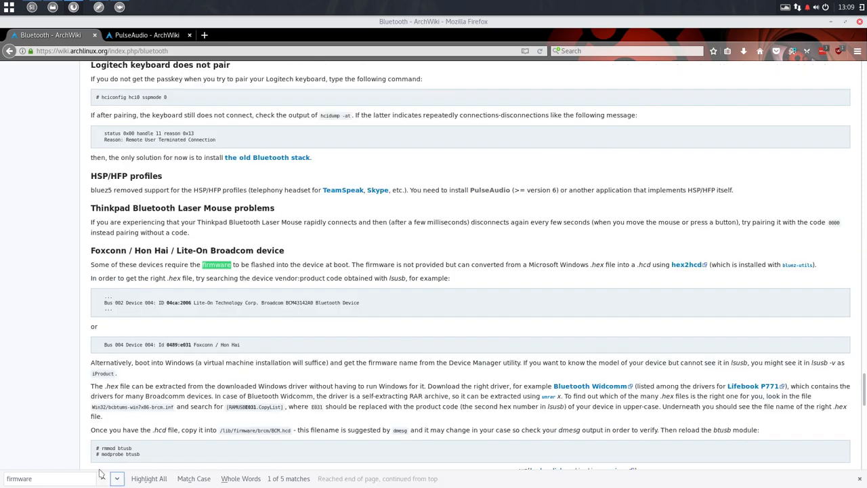
Step: Drop down the terminal, point out bluez-firmware in its package list, then hide it again
left_click(31, 7)
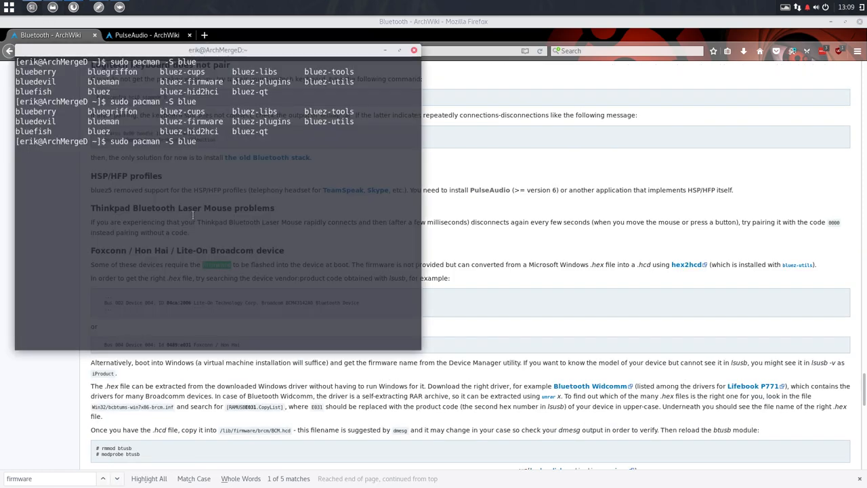
left_click(231, 147)
left_click_drag(160, 121, 224, 121)
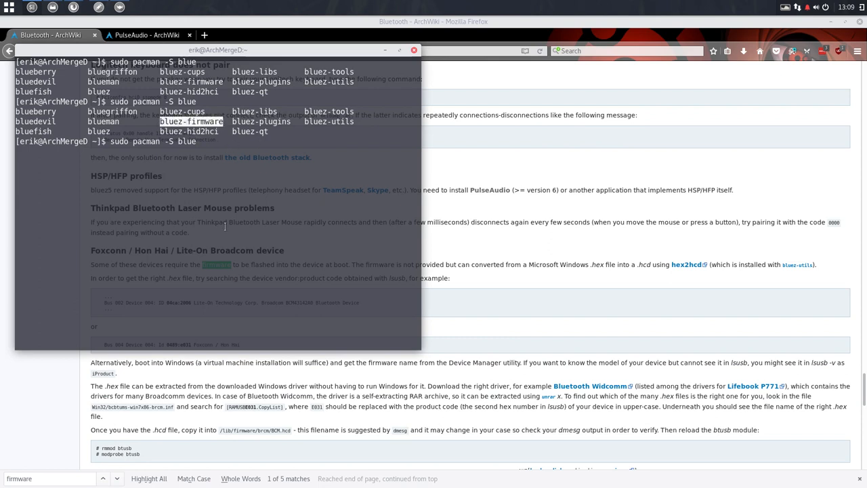
left_click(474, 84)
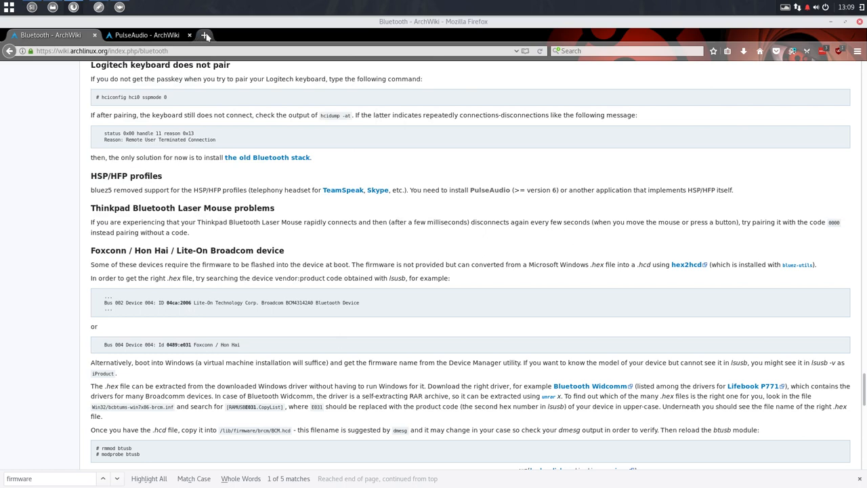
Step: In a new tab, search archlinux.org/packages for 'bluez'
left_click(204, 35)
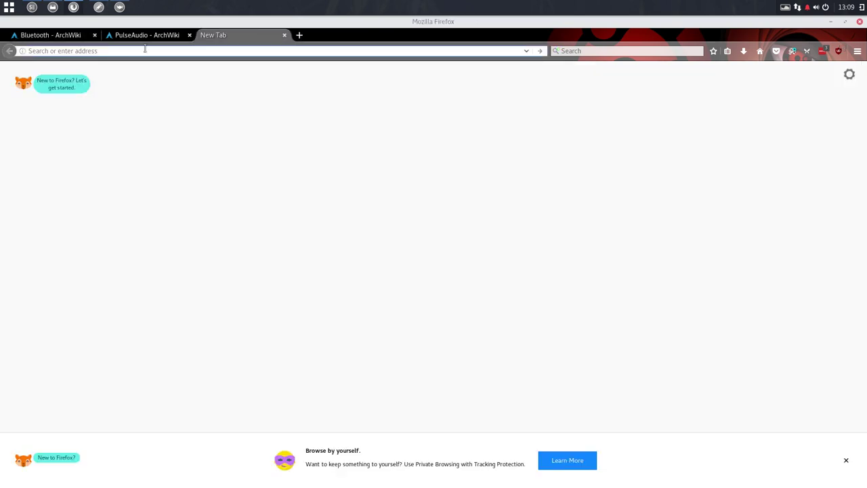
type("arcjh")
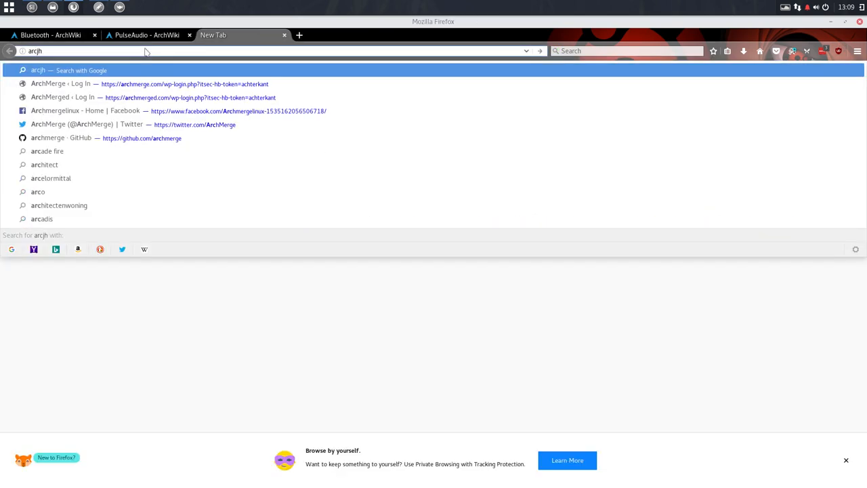
key("BackSpace")
key("BackSpace")
type("h pag")
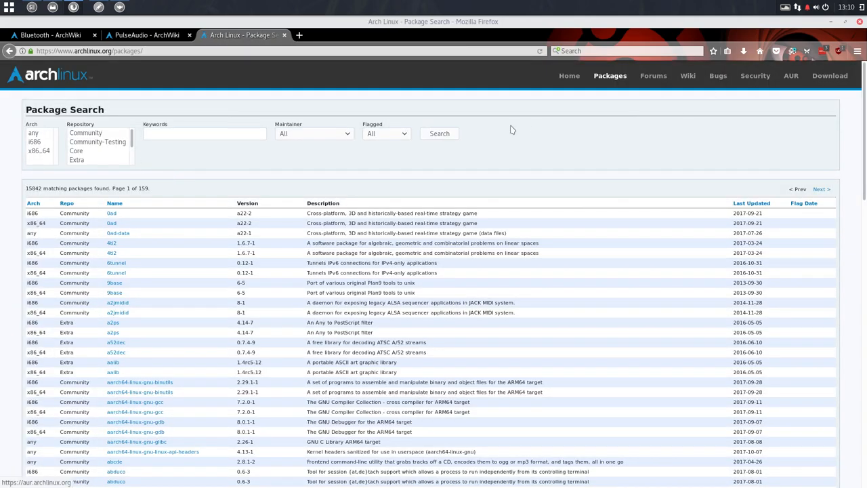
left_click(179, 134)
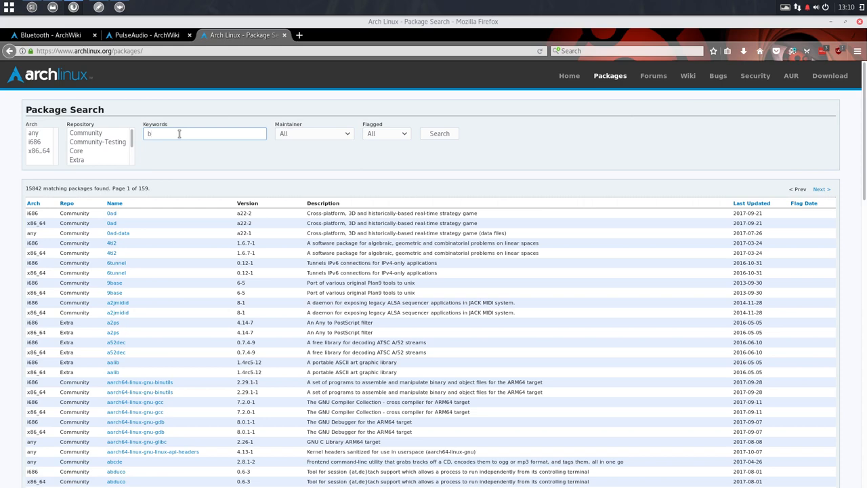
key("Return")
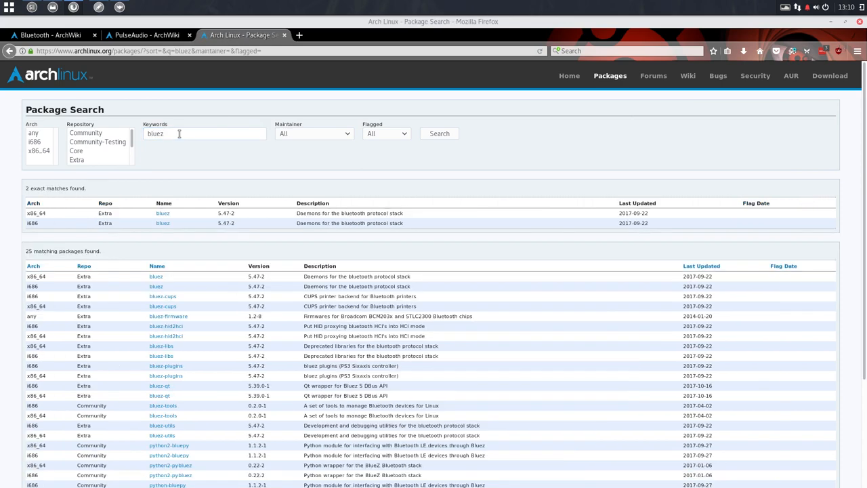
Step: Read bluez-firmware's description of supported Broadcom chips, then close the tab and minimize Firefox
left_click(169, 317)
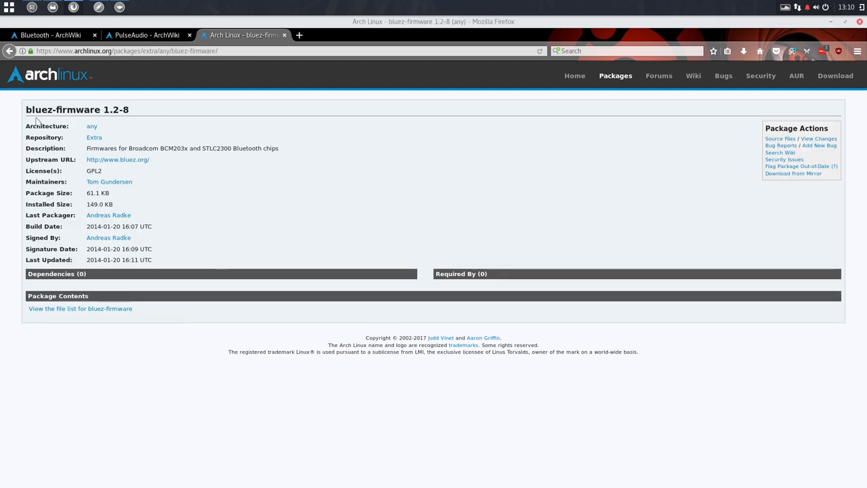
left_click_drag(158, 147, 291, 150)
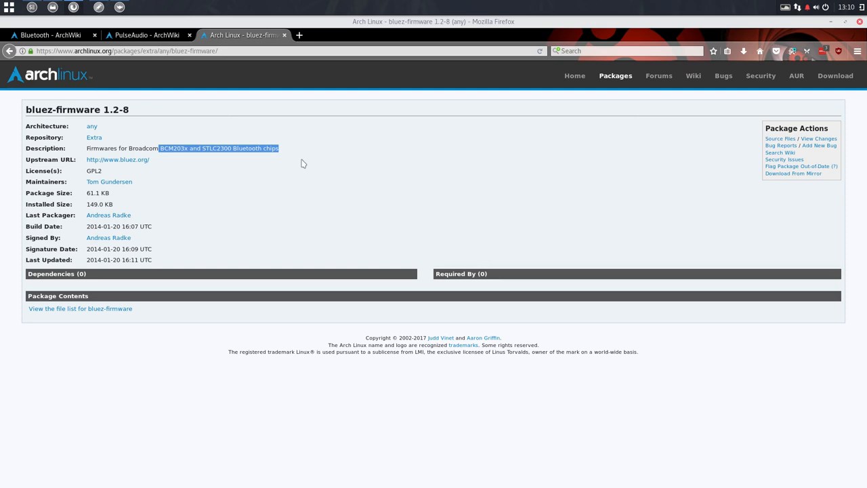
left_click(285, 35)
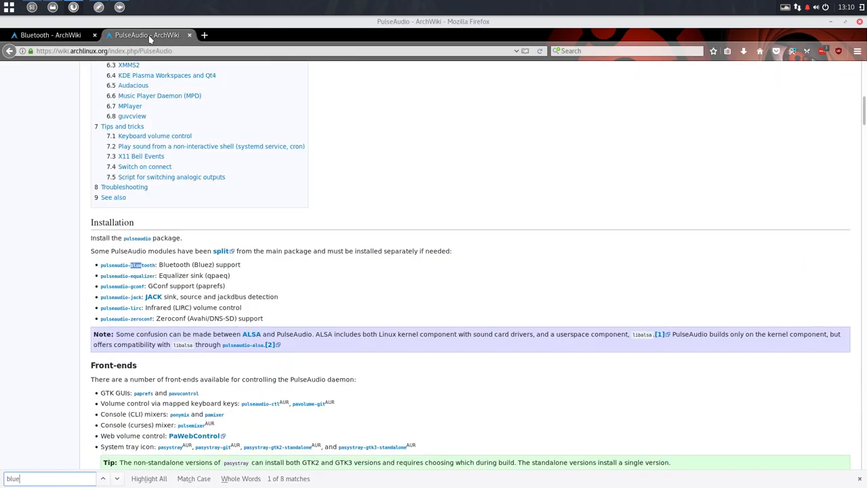
left_click(833, 27)
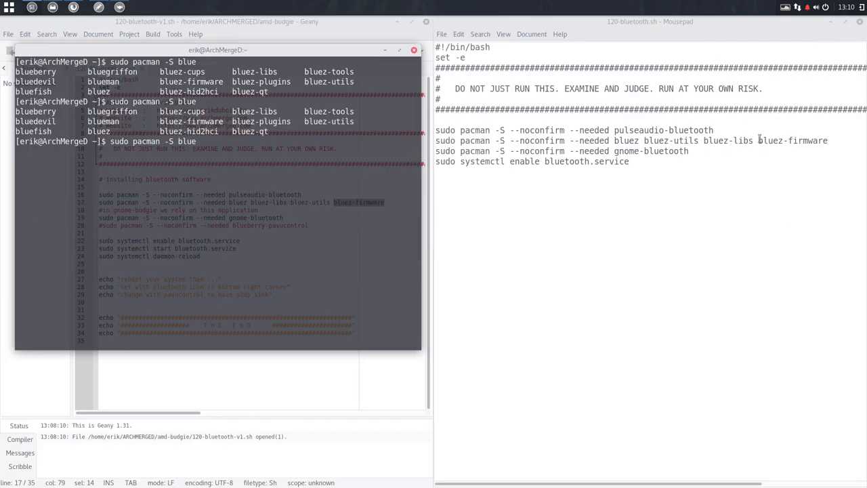
Step: Point out bluez-firmware in the Mousepad script, check the PulseAudio wiki page, then hide the browser
left_click_drag(758, 141, 829, 140)
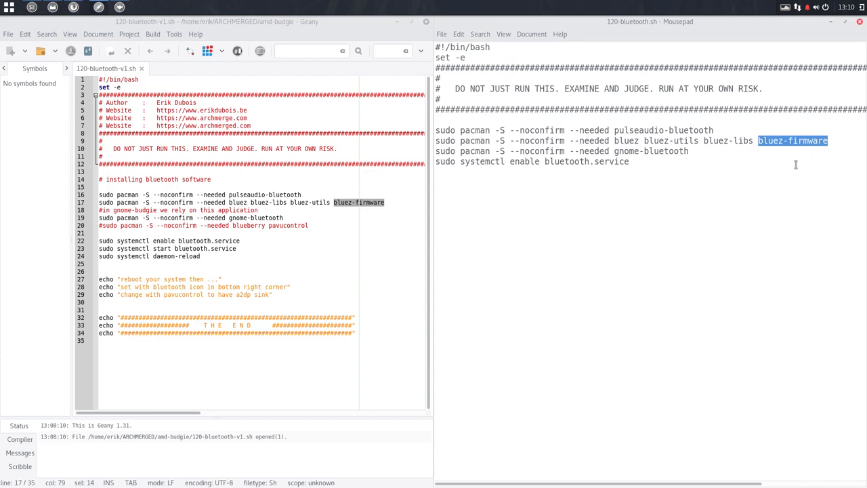
left_click(762, 159)
left_click_drag(758, 141, 828, 140)
left_click(73, 7)
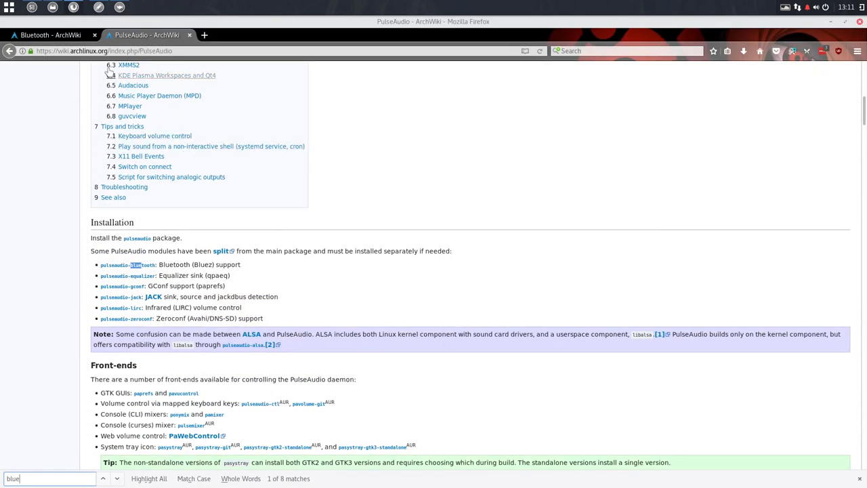
scroll(224, 71, "up", 8)
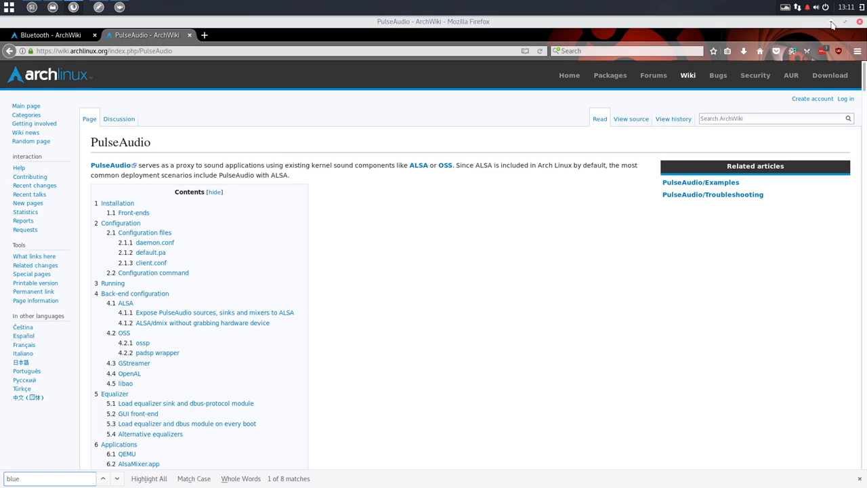
left_click(832, 24)
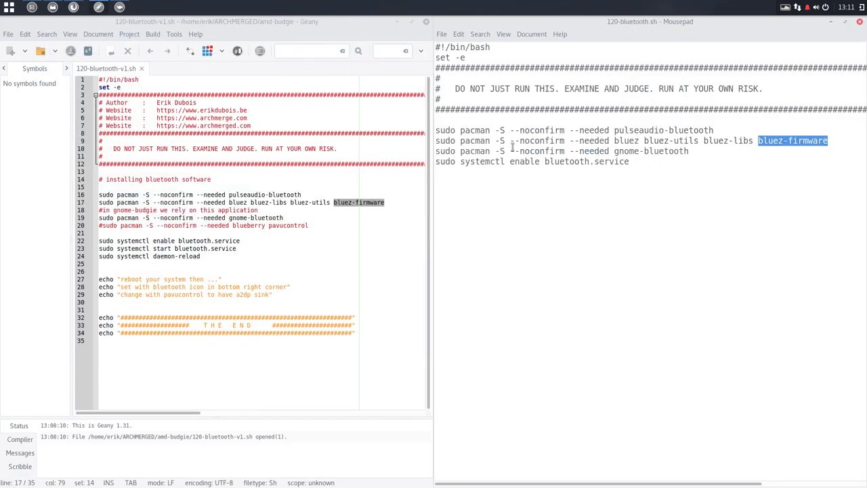
Step: Review the bluetooth service and daemon-reload lines in Geany's script, then close Geany
left_click(290, 212)
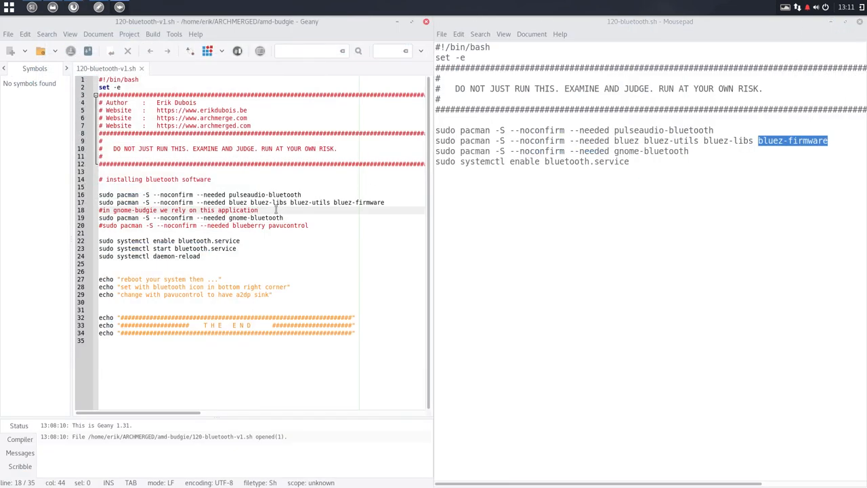
left_click(175, 240)
left_click(207, 249)
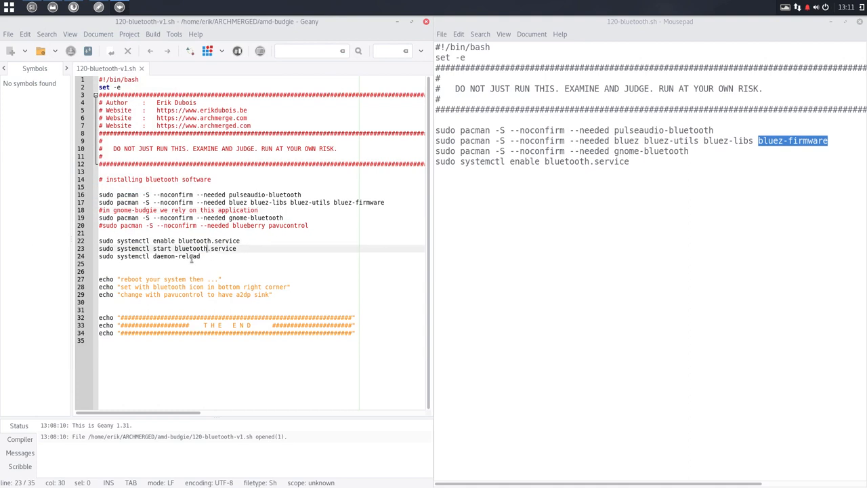
left_click_drag(217, 256, 88, 257)
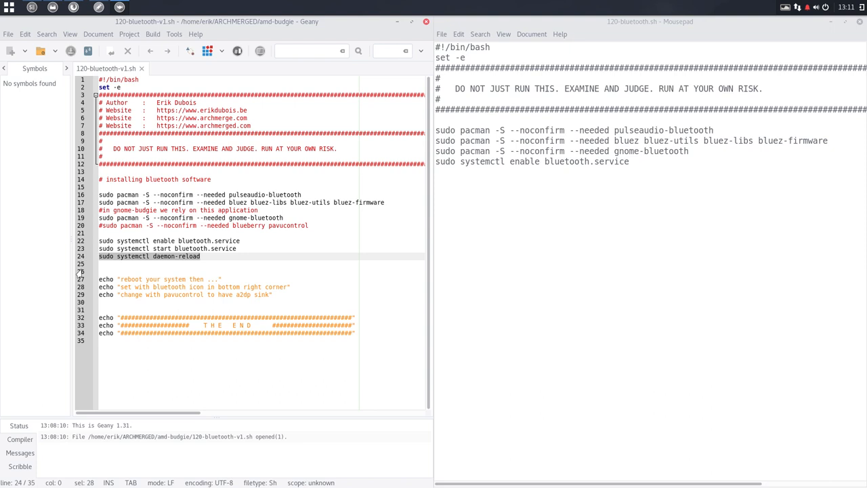
left_click(426, 23)
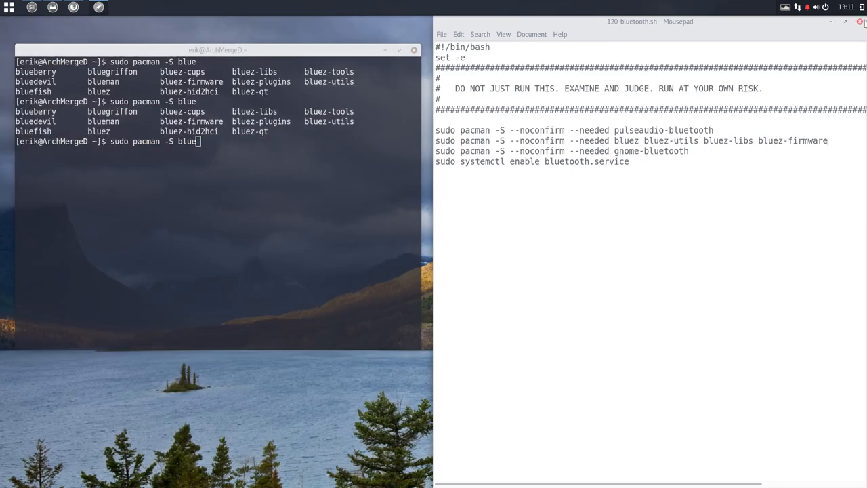
Step: Close Mousepad and reopen 120-bluetooth-v1.sh in Geany from Nautilus's ARCHMERGED/amd-budgie folder
left_click(860, 22)
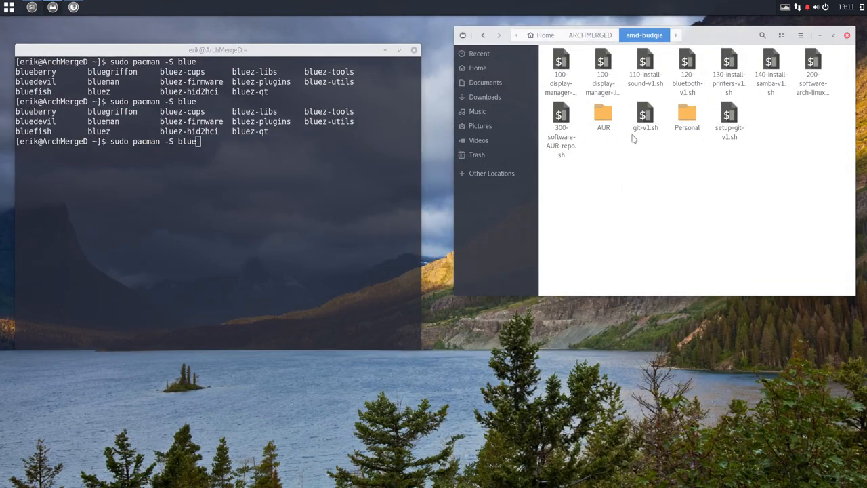
left_click(590, 35)
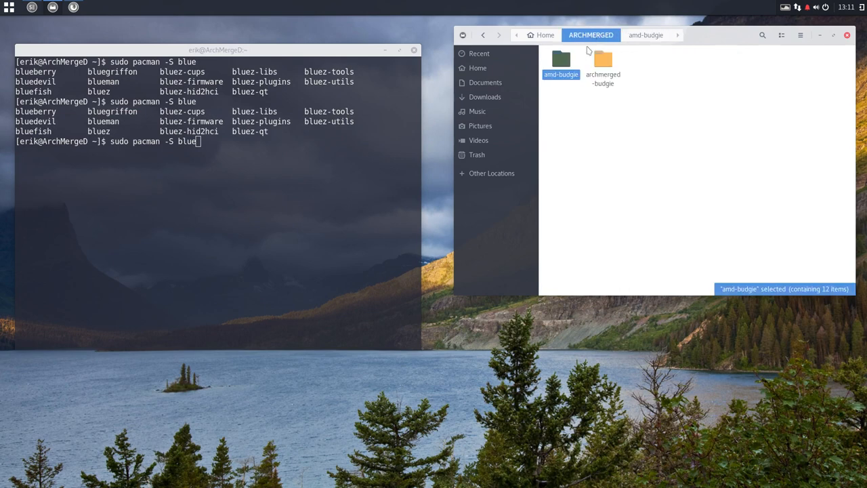
double_click(560, 68)
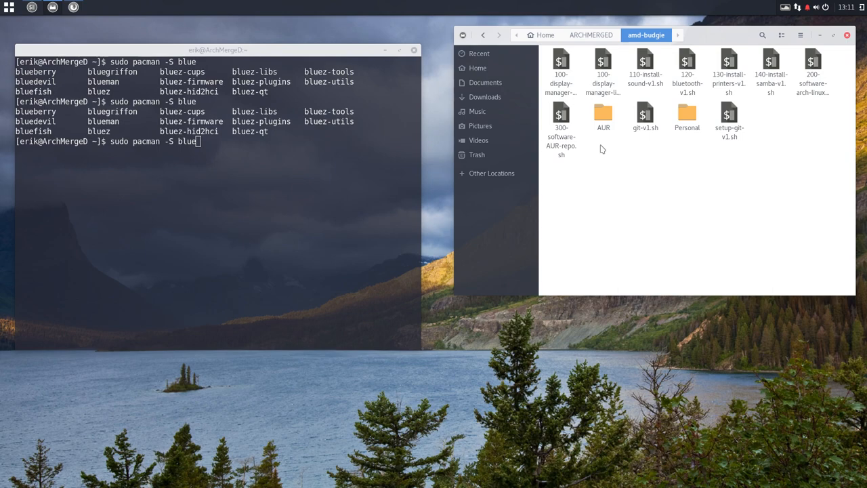
double_click(687, 71)
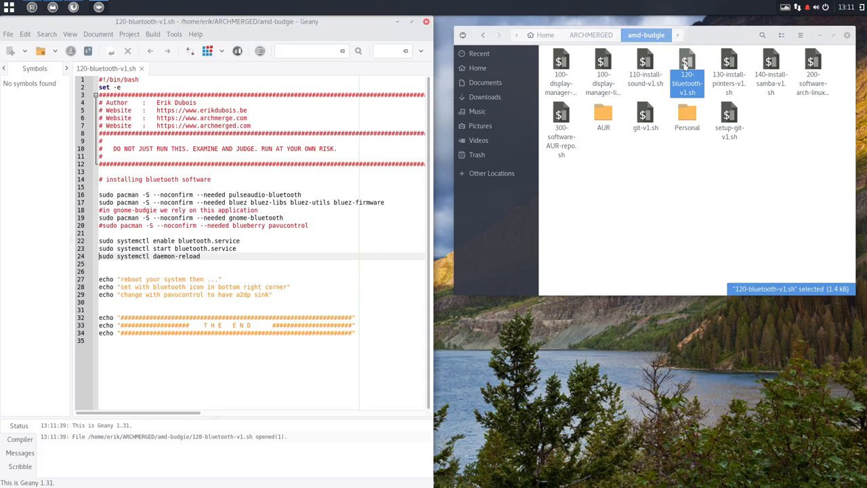
Step: Delete the systemctl daemon-reload command on line 24
left_click_drag(211, 256, 97, 257)
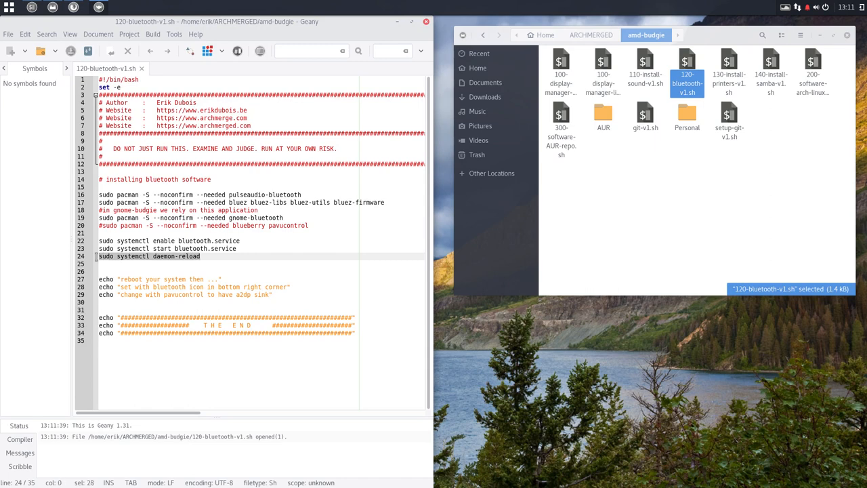
key("Delete")
key("Delete")
key("Delete")
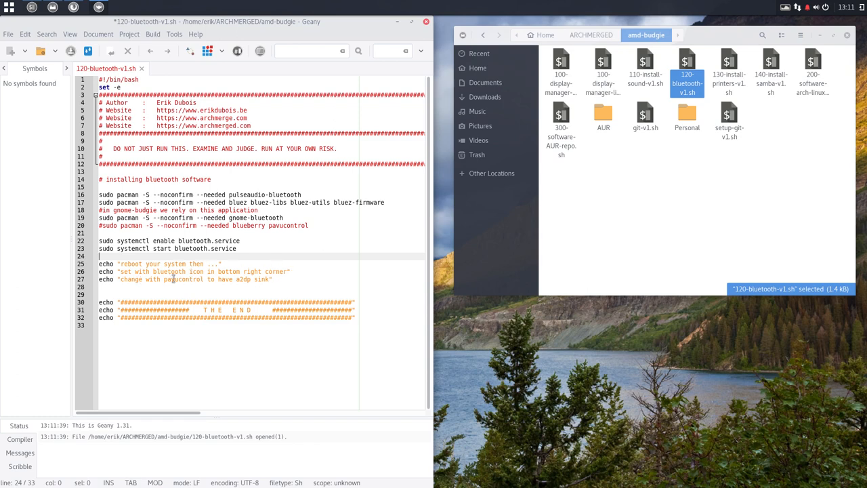
Step: Reword the last echo to 'change to a2dp sink', save the script and close Geany
left_click_drag(271, 279, 109, 278)
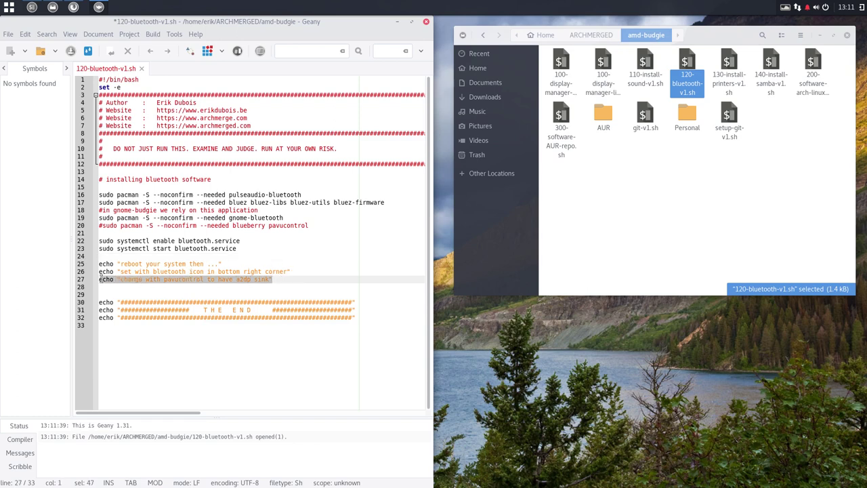
left_click(165, 279)
left_click_drag(164, 279, 206, 280)
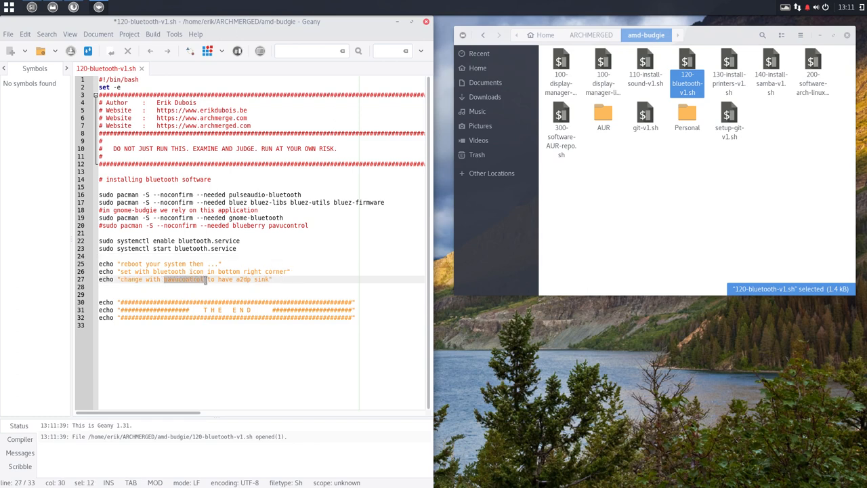
key("Delete")
key("BackSpace")
key("BackSpace")
key("BackSpace")
key("Delete")
key("Delete")
key("Delete")
key("Delete")
key("Delete")
key("Delete")
key("Delete")
key("Delete")
key("Right")
key("Right")
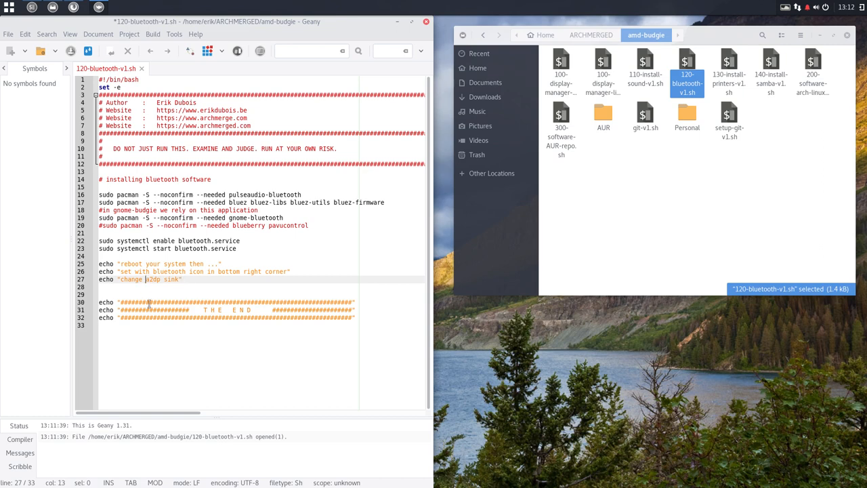
type("to")
key("ctrl+s")
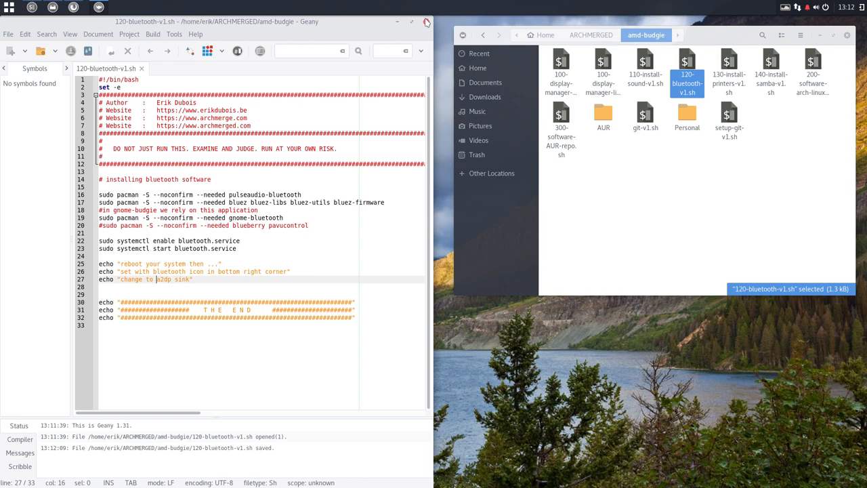
left_click(426, 21)
Step: Close the old terminal and open a fresh one in the amd-budgie folder
left_click(230, 172)
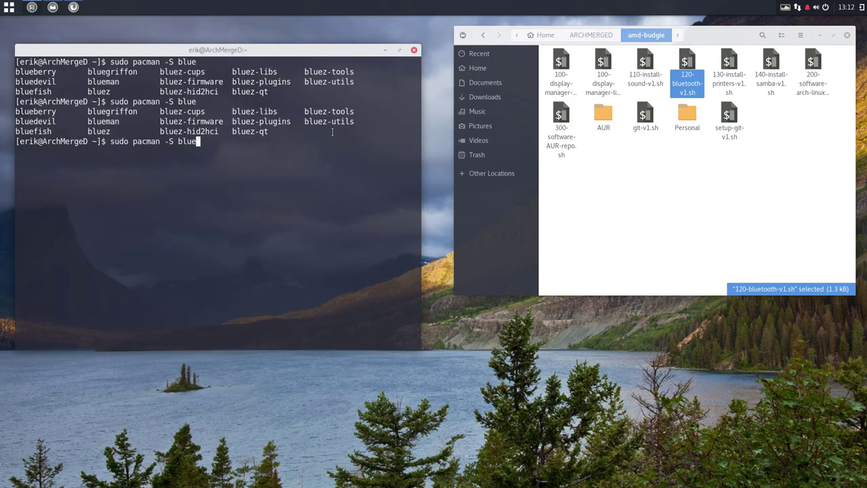
left_click(414, 51)
right_click(644, 216)
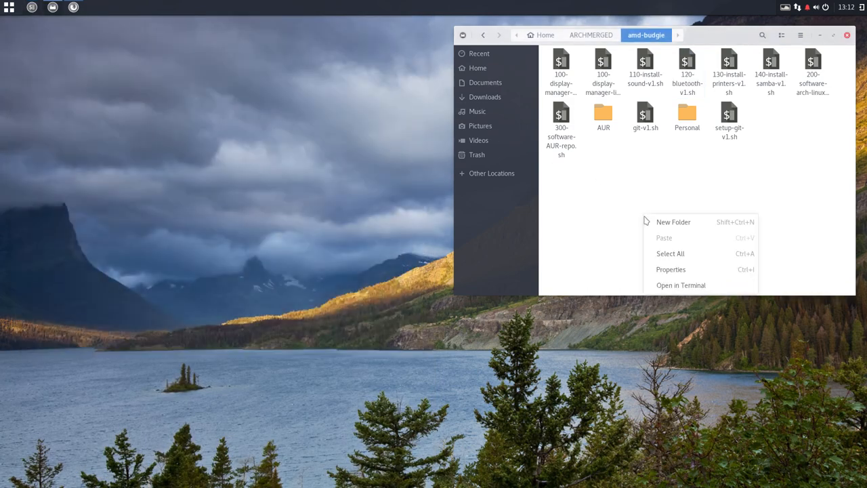
left_click(681, 285)
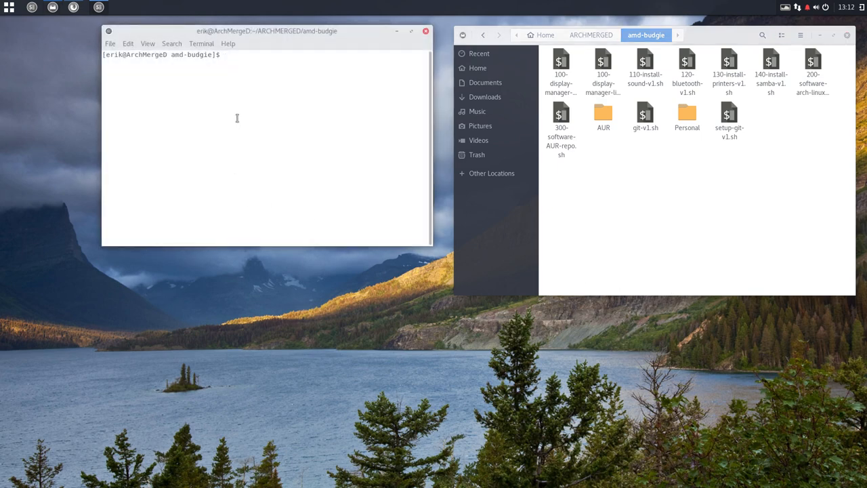
type("./")
type("gi")
Step: Run ./git-v1.sh with commit comment 'change bluetooth' and point out the 403 permission-denied push error
key("Tab")
key("Return")
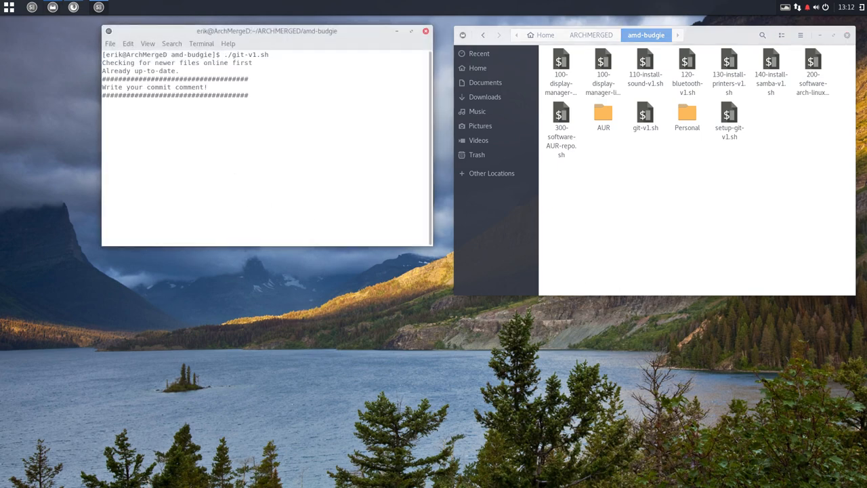
type("hange blue")
type("tooth")
key("Return")
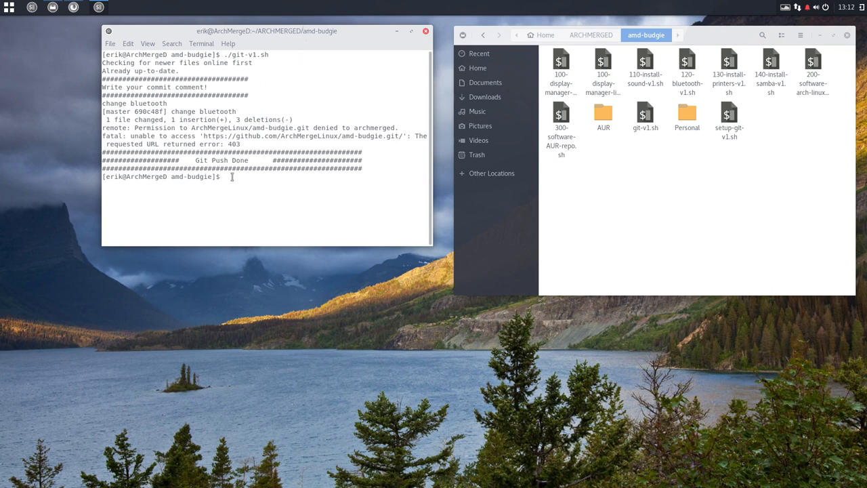
left_click_drag(227, 178, 184, 161)
left_click_drag(135, 128, 252, 153)
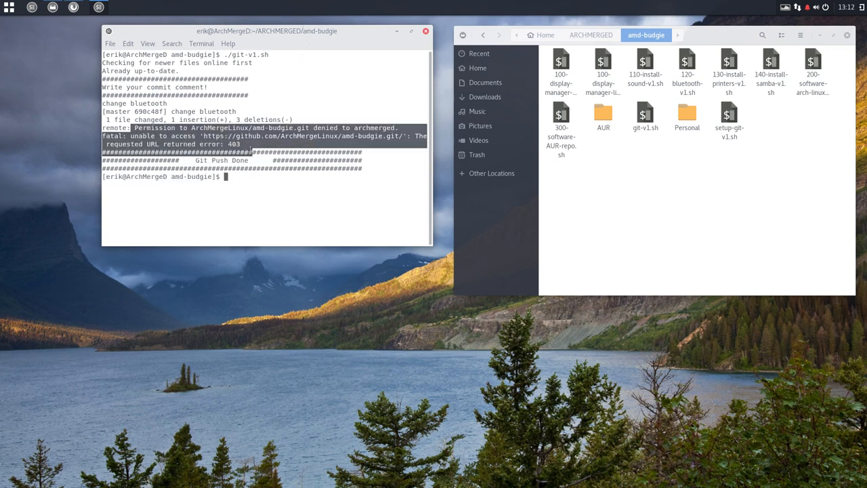
Step: Close the old terminal and briefly review setup-git-v1.sh in the editor before closing it
left_click(427, 31)
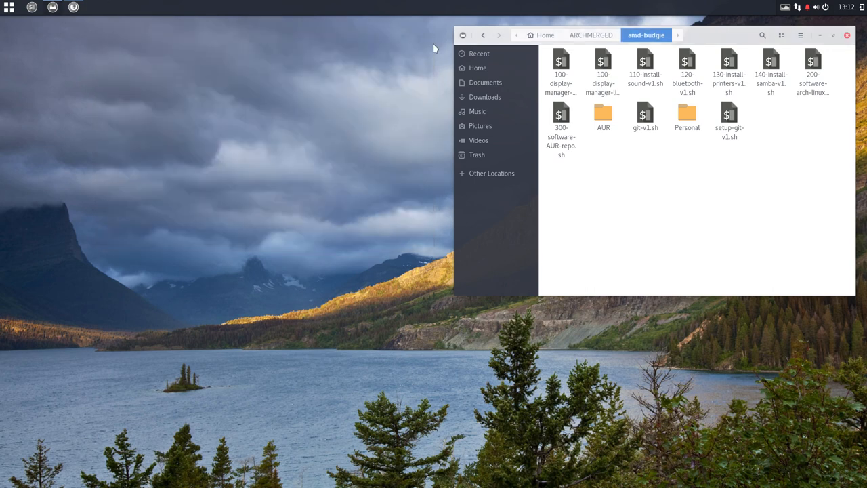
left_click(730, 117)
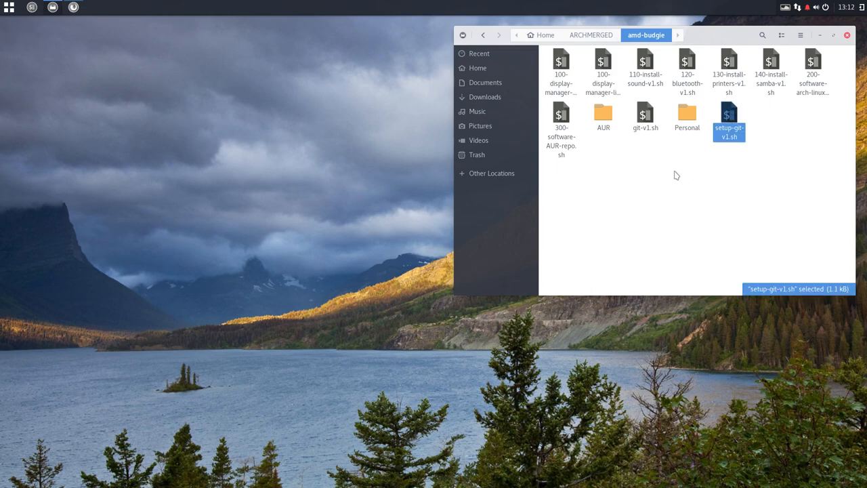
left_click(676, 176)
double_click(729, 122)
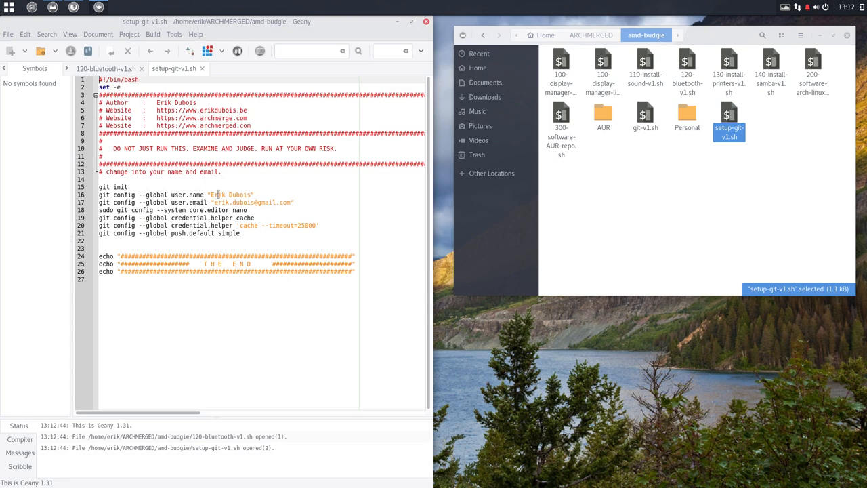
left_click(233, 202)
left_click(426, 21)
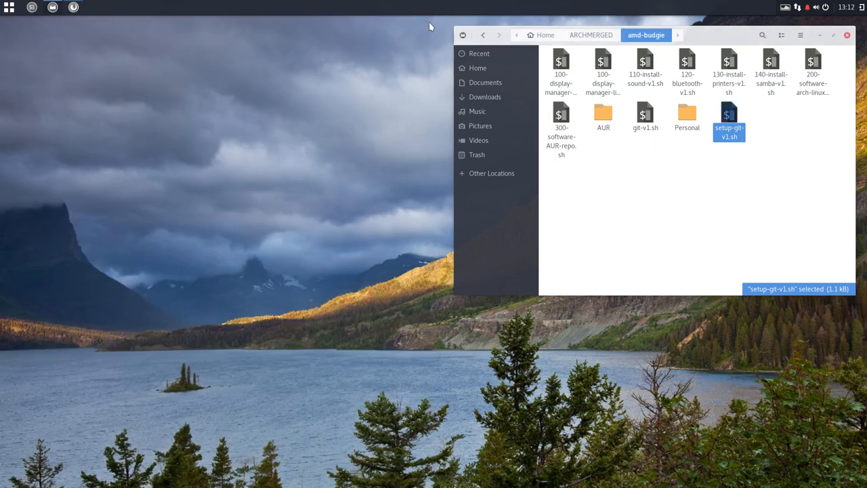
Step: Open a terminal in the amd-budgie folder and run ./setup-git-v1.sh
right_click(655, 170)
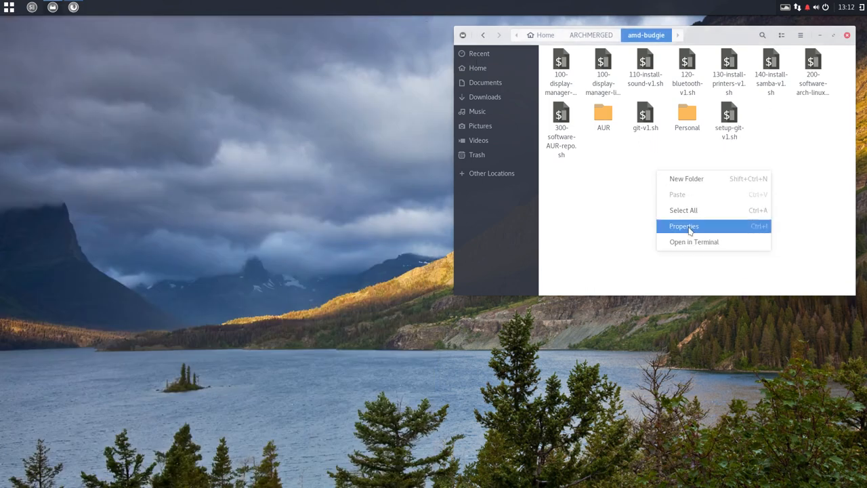
left_click(691, 226)
left_click(732, 83)
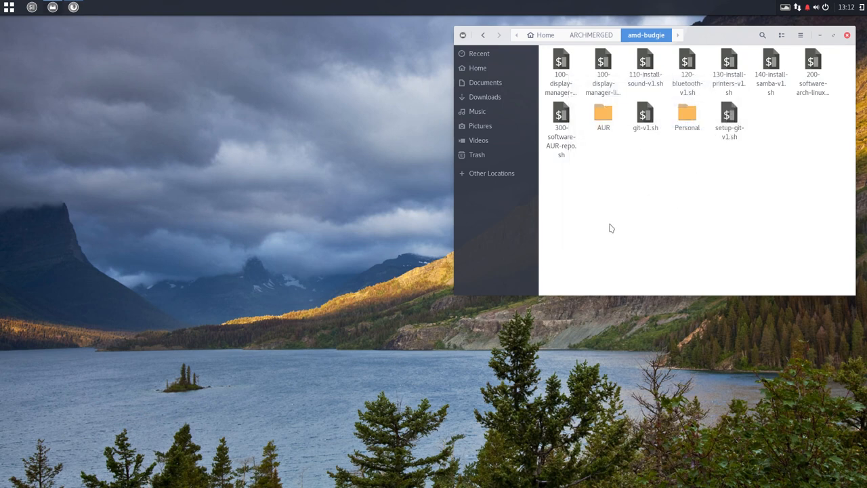
right_click(609, 223)
left_click(639, 297)
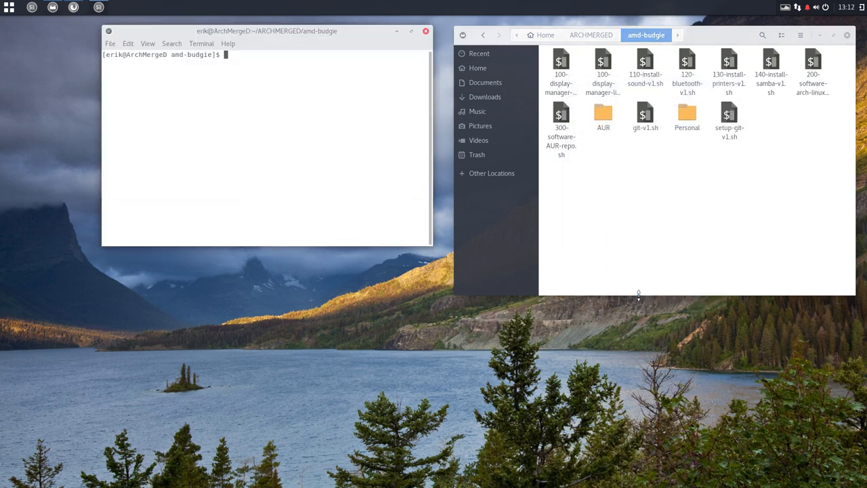
type("/set")
key("Tab")
key("Return")
key("Return")
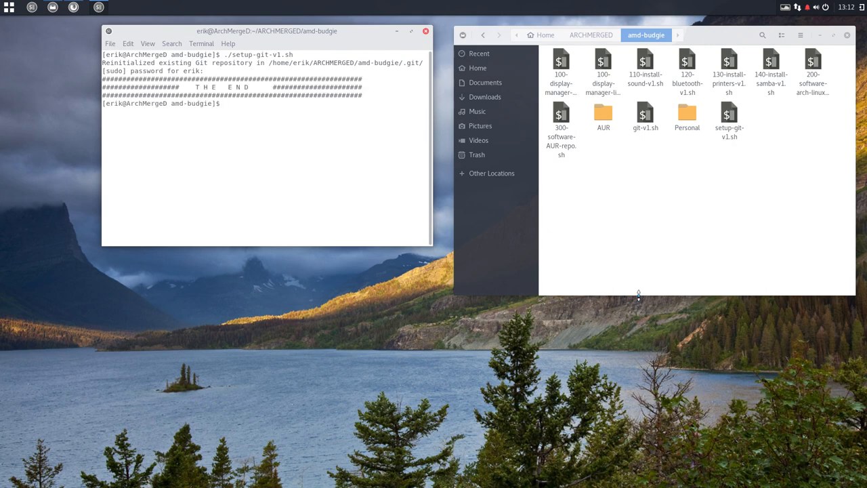
type("./")
type("gi")
Step: Run ./git-v1.sh and commit with the comment 'bluetooth'; the push is denied
key("Tab")
key("Return")
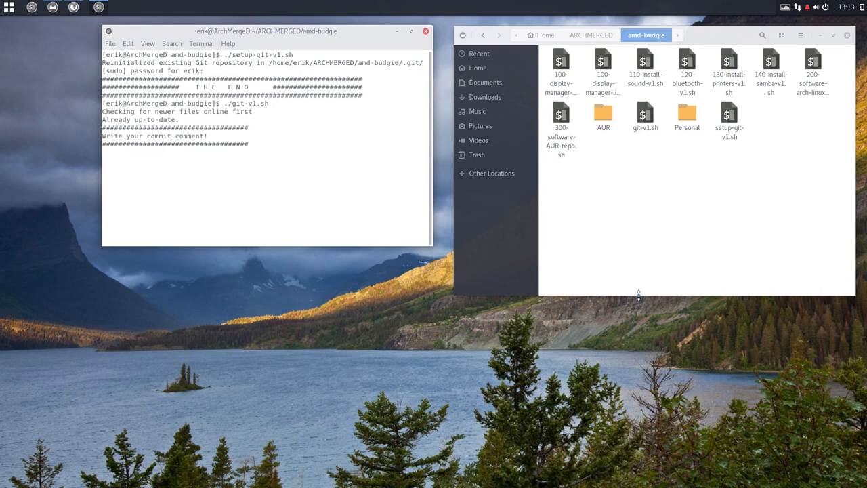
type("bluethooth")
key("BackSpace")
key("BackSpace")
key("BackSpace")
type("ooth")
key("Return")
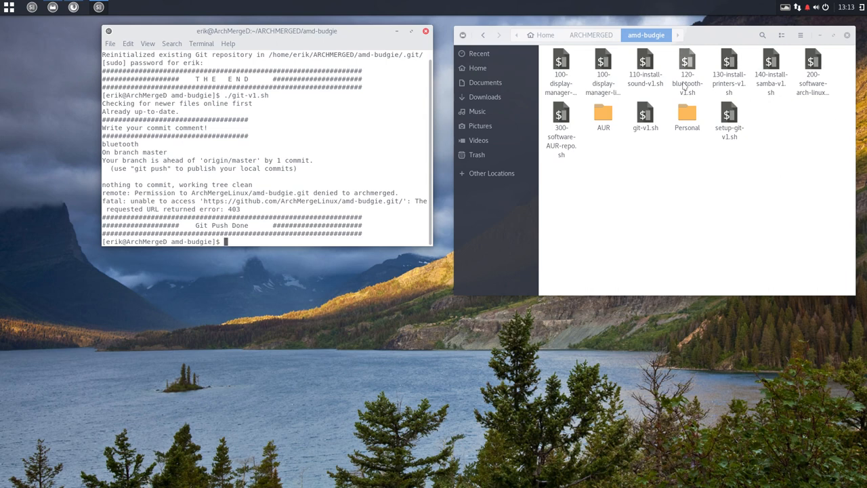
Step: Close the old terminal and open the archmerged-budgie folder in Files
left_click(586, 37)
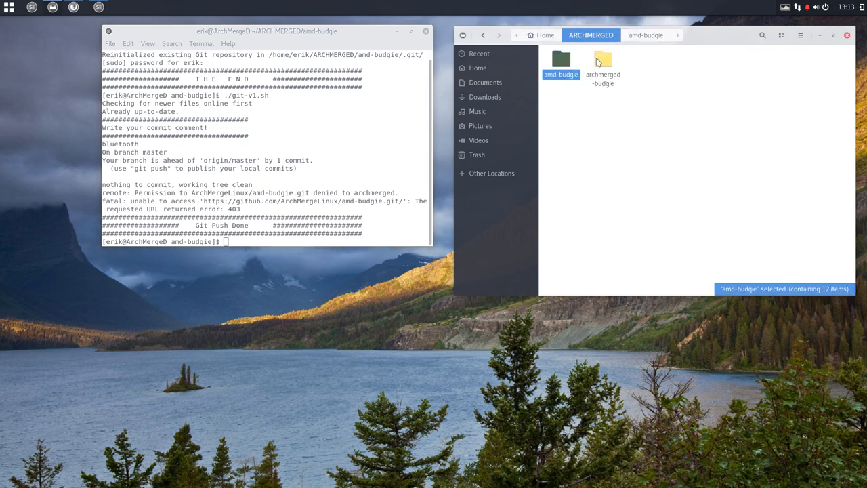
left_click(603, 63)
double_click(605, 63)
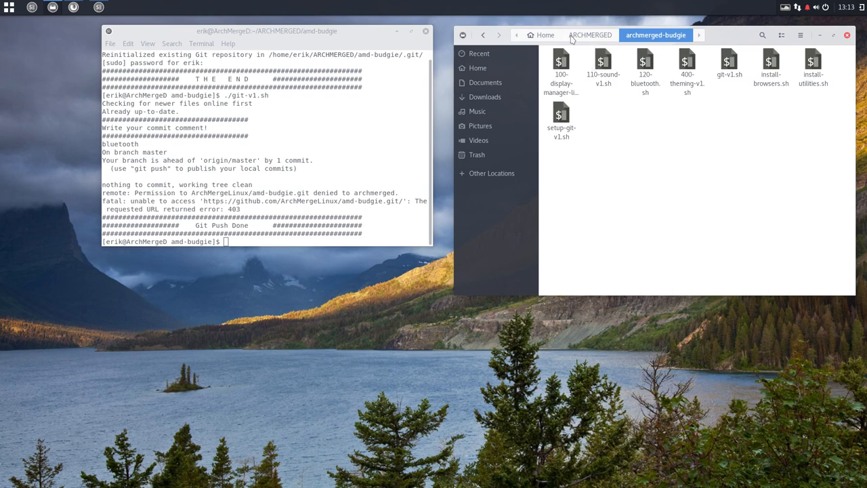
left_click(546, 36)
left_click(584, 37)
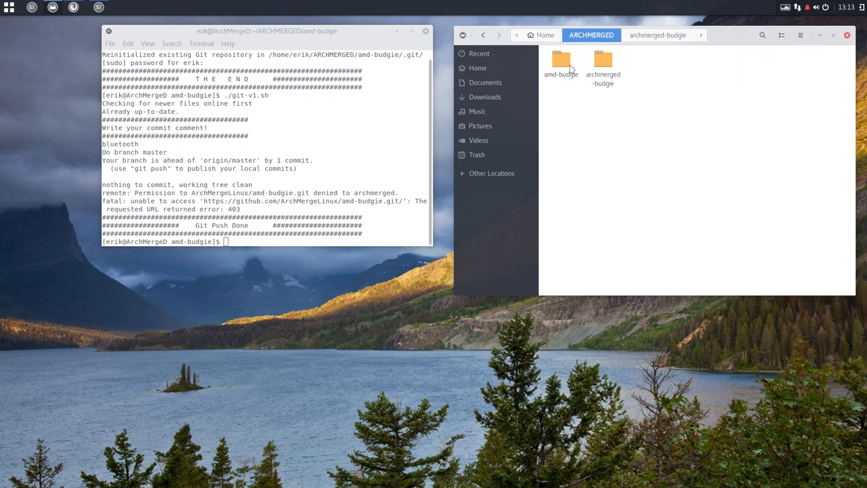
left_click(561, 64)
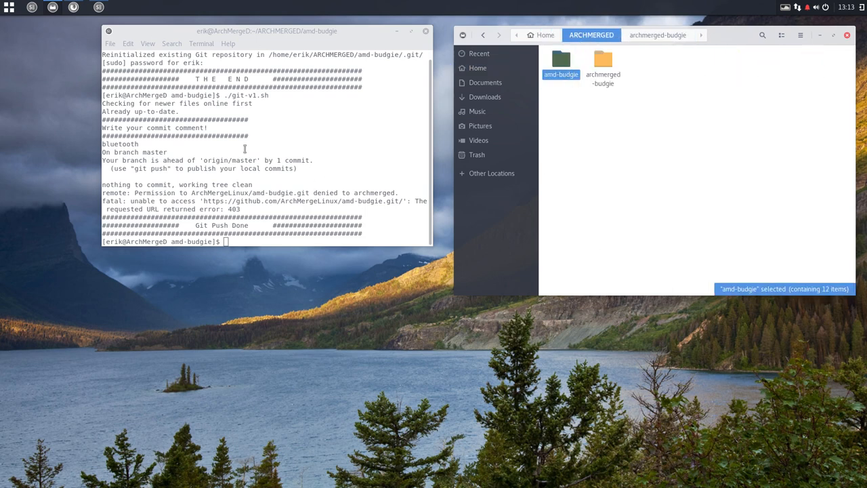
left_click(425, 32)
left_click(672, 144)
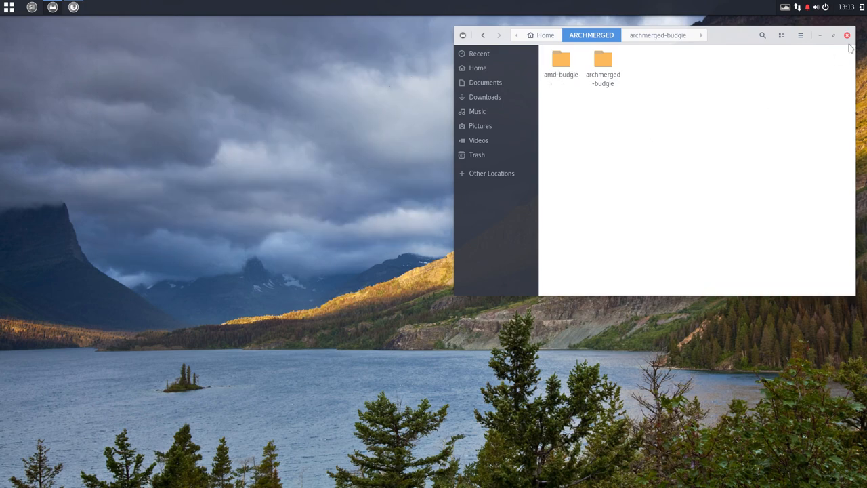
double_click(603, 64)
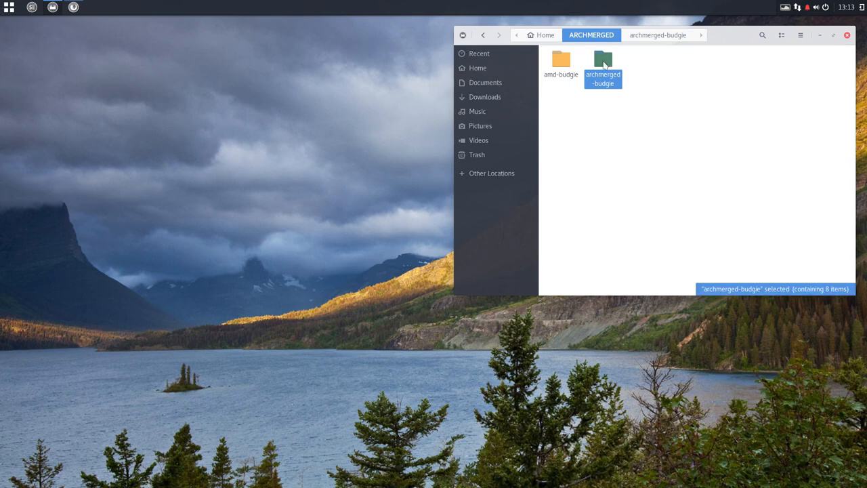
Step: Open a terminal in archmerged-budgie and run ./120-bluetooth.sh with the sudo password to install bluez-firmware
left_click(645, 67)
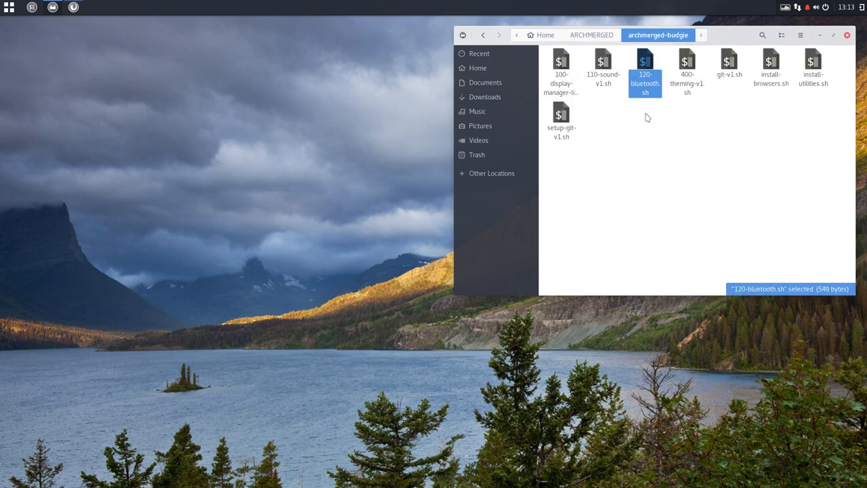
right_click(638, 186)
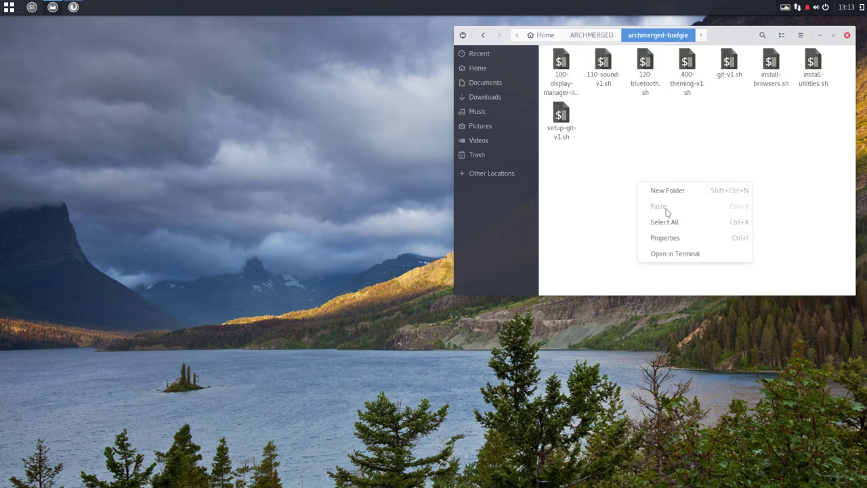
left_click(675, 256)
type("./1")
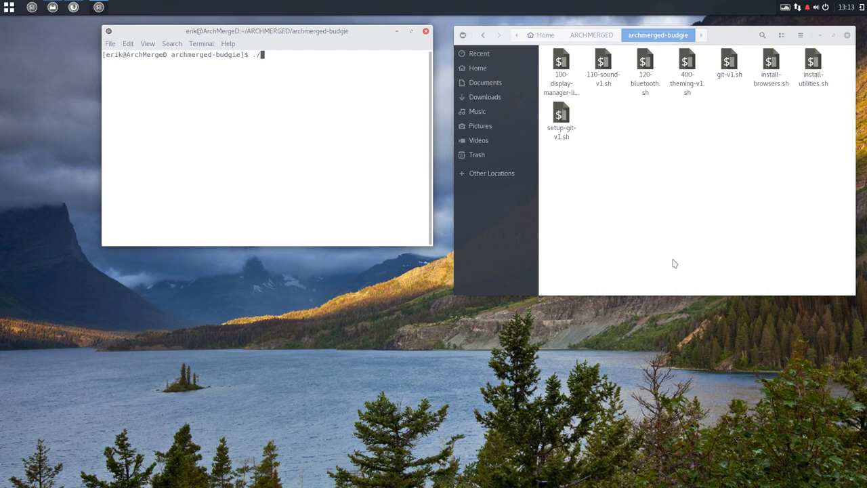
type("2")
key("Tab")
key("Return")
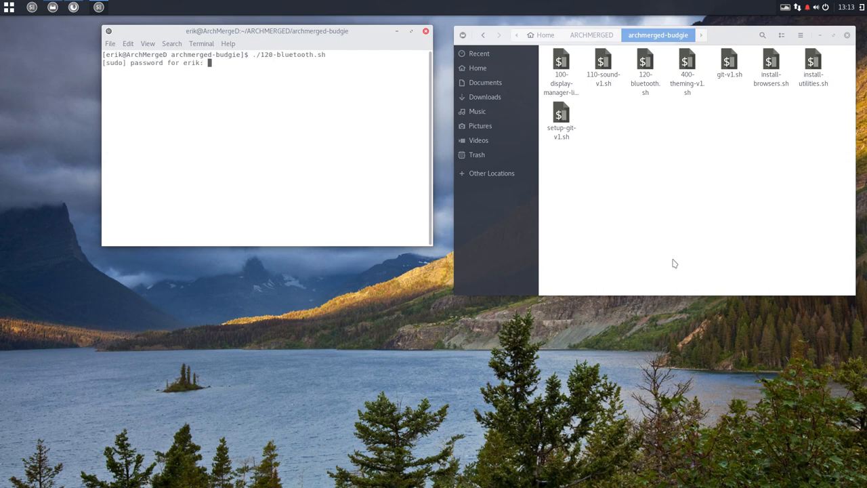
type("password")
key("Return")
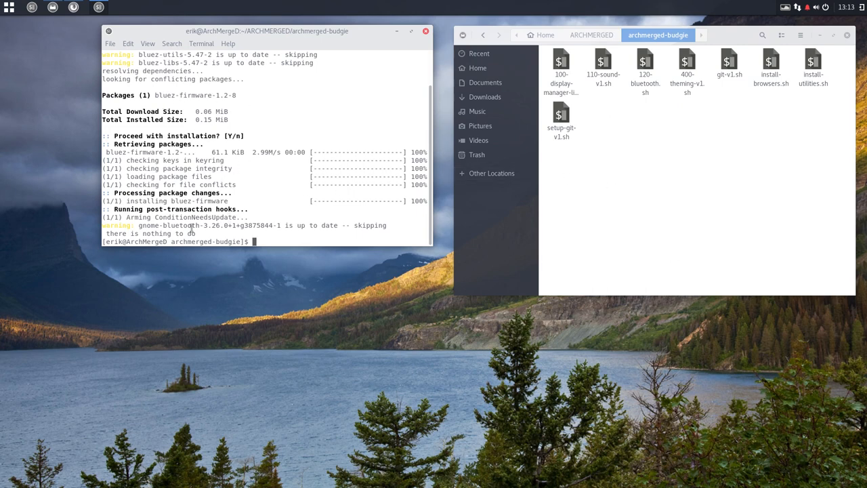
Step: Inspect the gnome-bluetooth skipping warning in the output, then close the terminal
left_click_drag(143, 225, 203, 225)
left_click(379, 222)
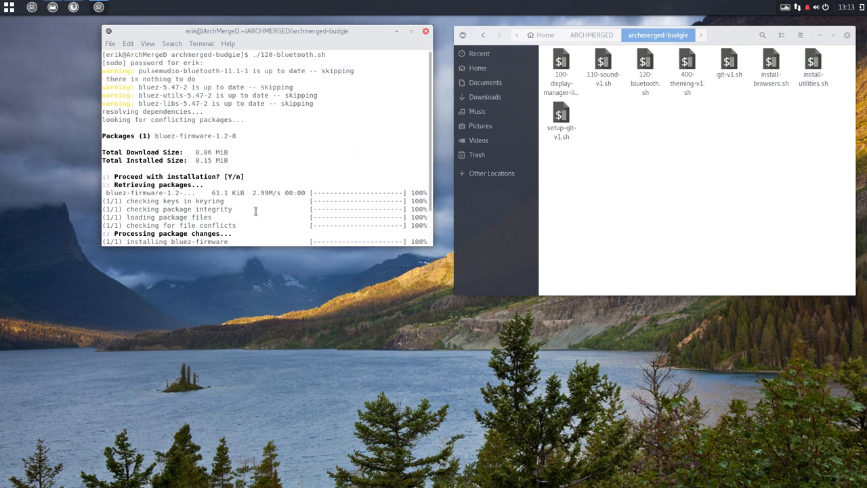
left_click(425, 31)
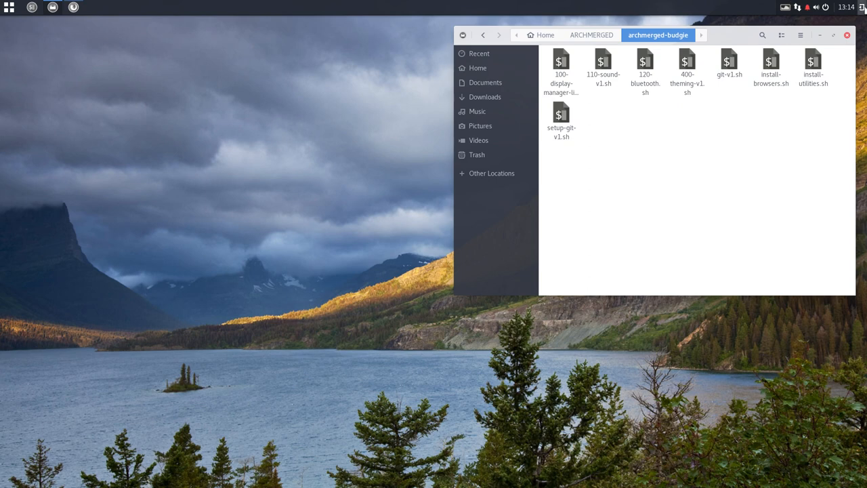
left_click(861, 6)
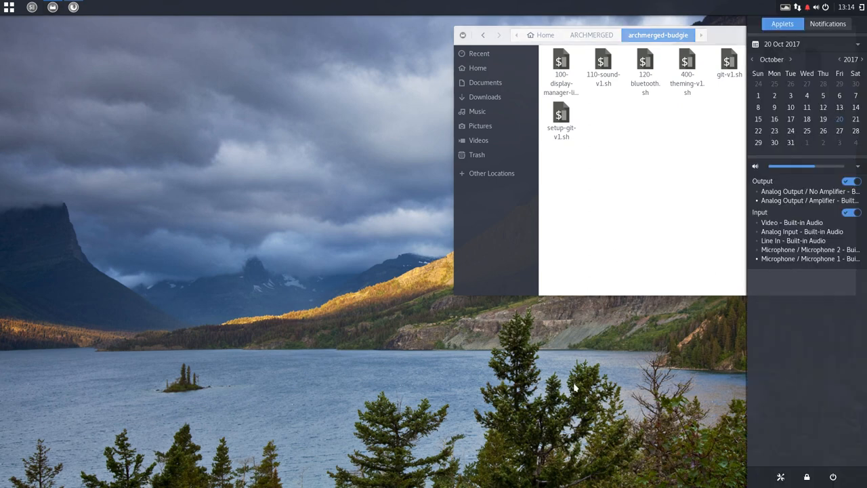
left_click(861, 7)
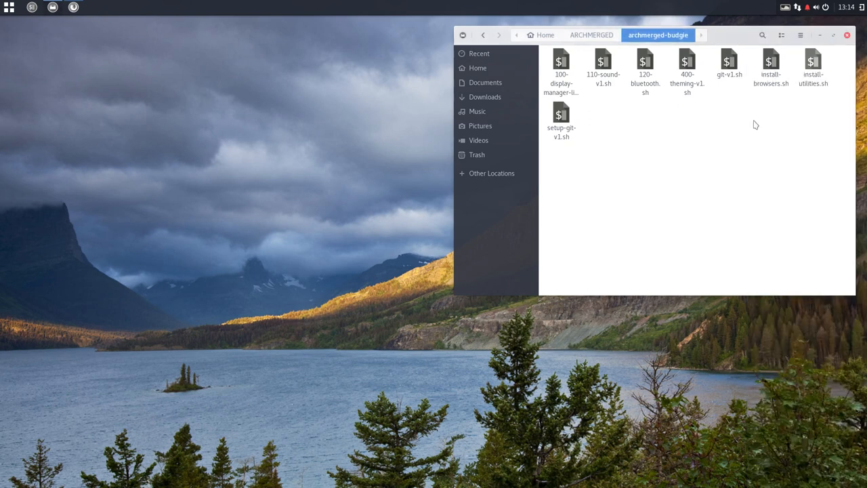